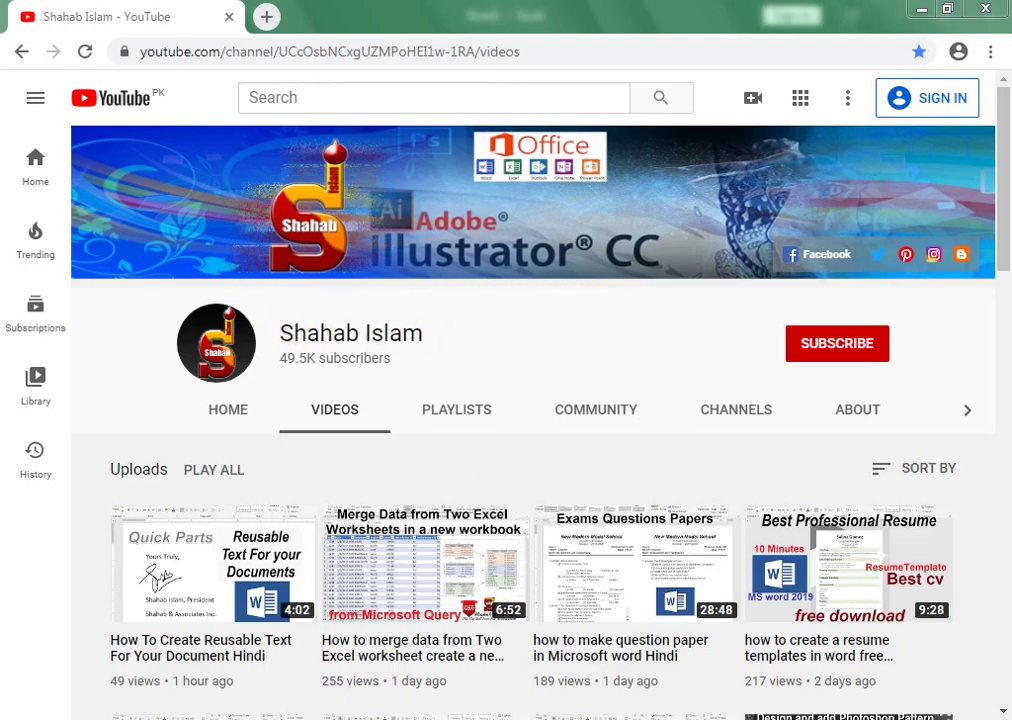
Enter the title 'Electricty Consumption Calculator' in A1.
text(Electricty C)
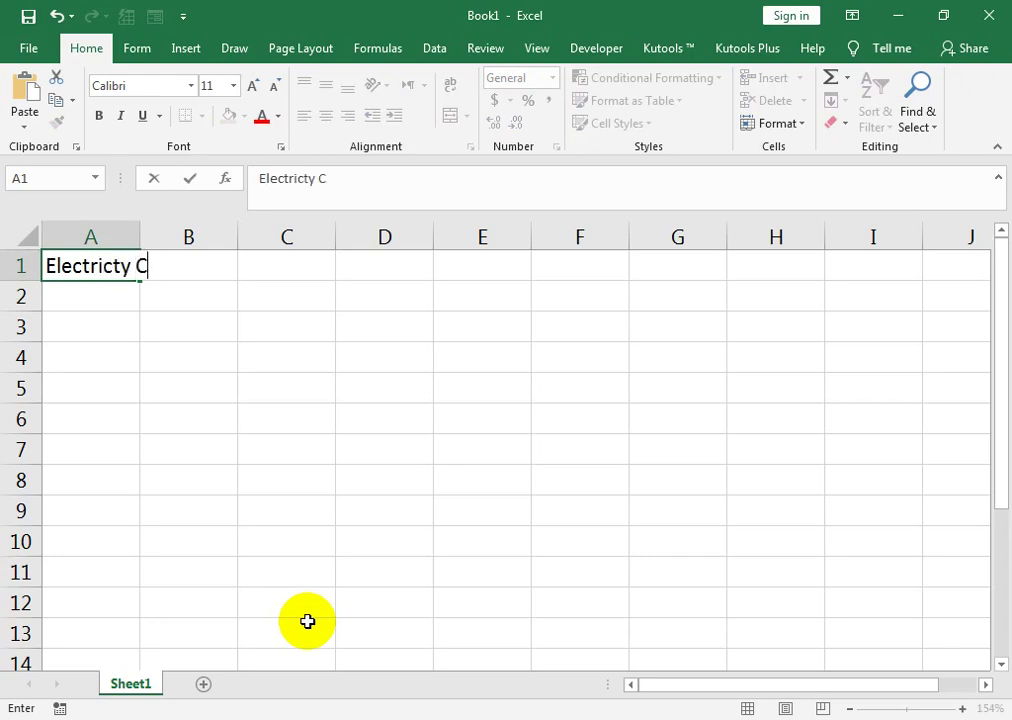
text(onsumptio)
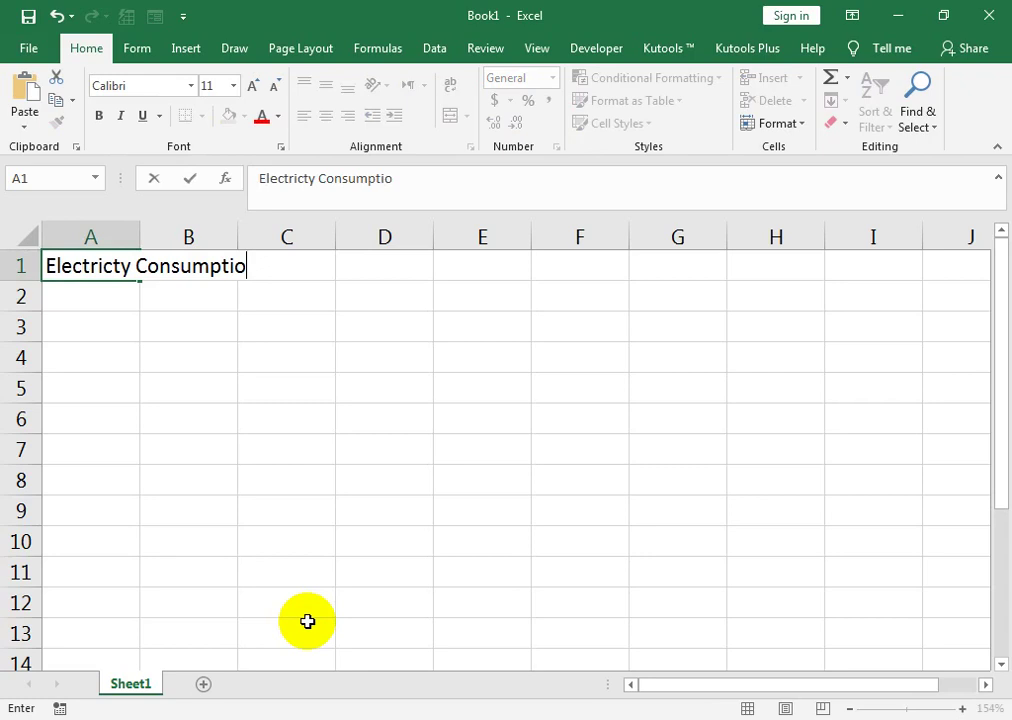
key(BackSpace)
key(BackSpace)
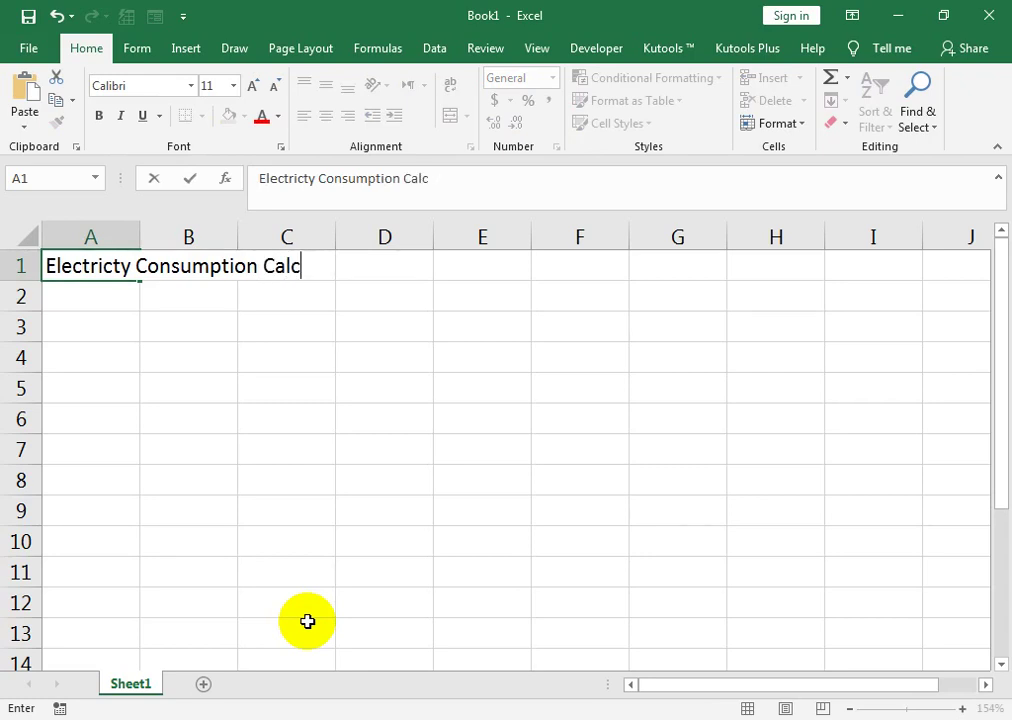
text(to)
key(Tab)
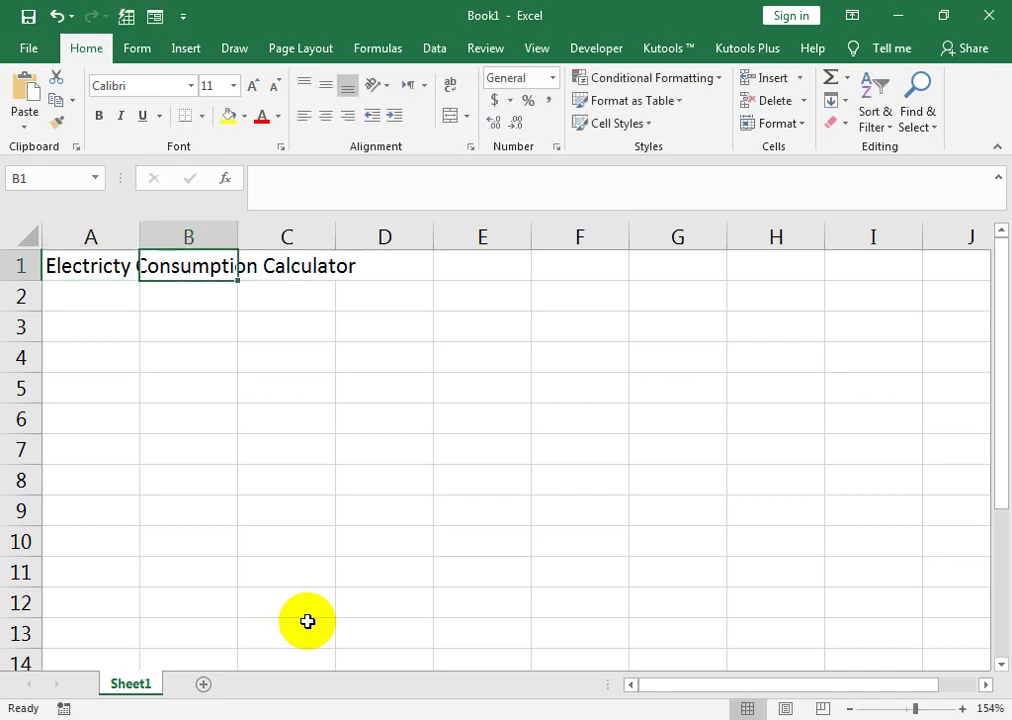
key(Return)
key(Return)
key(Return)
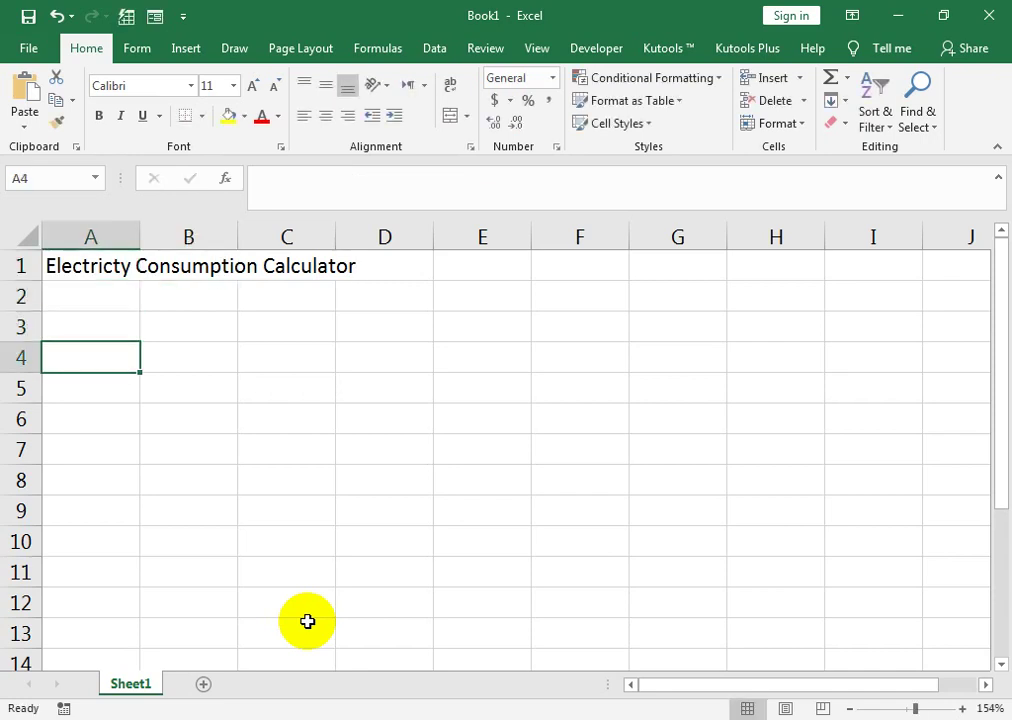
Type the headers 'Meter No' in A4 and 'Name' in B4.
text(Meter N)
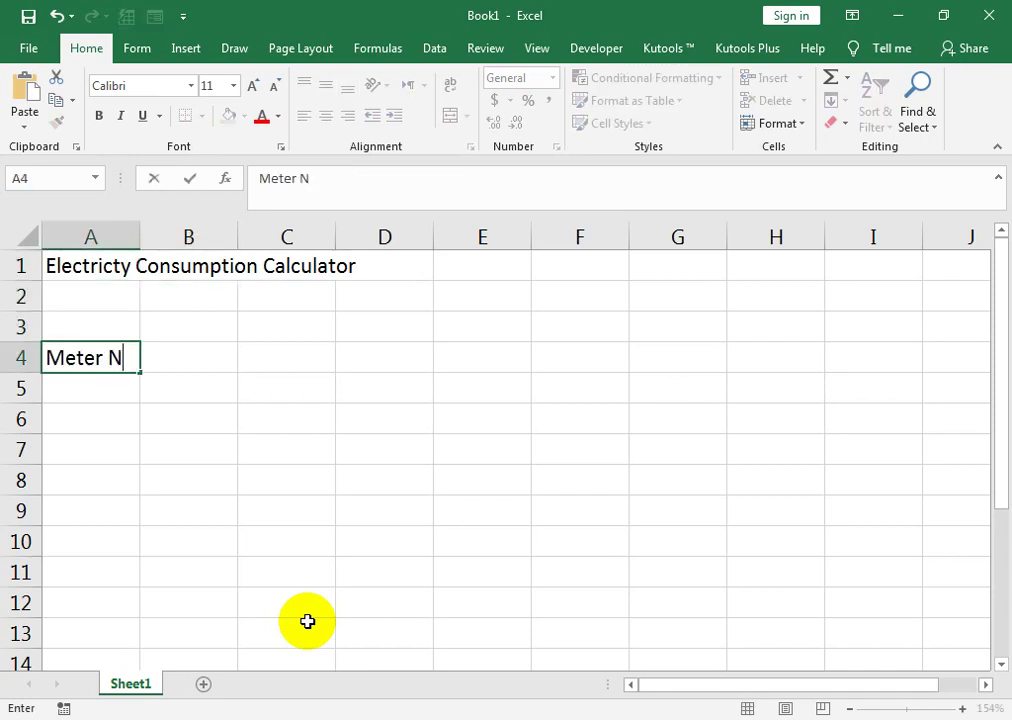
key(Tab)
text(n)
key(BackSpace)
text(Name)
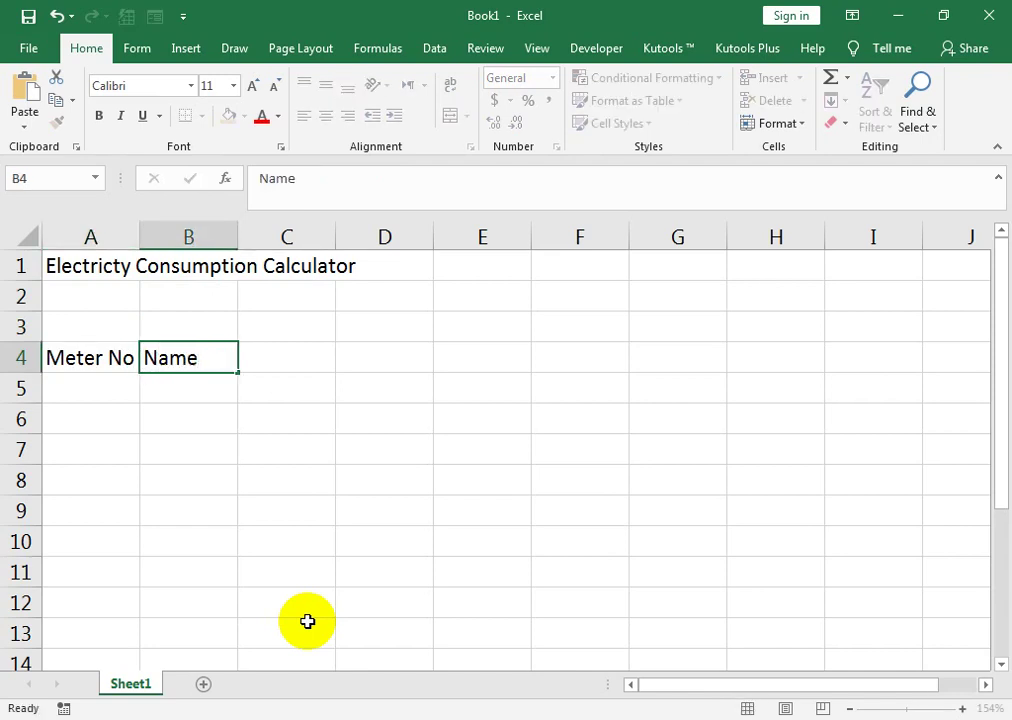
key(Tab)
Insert a blank column before Meter No and head it 'S no' in A4.
right_click(86, 236)
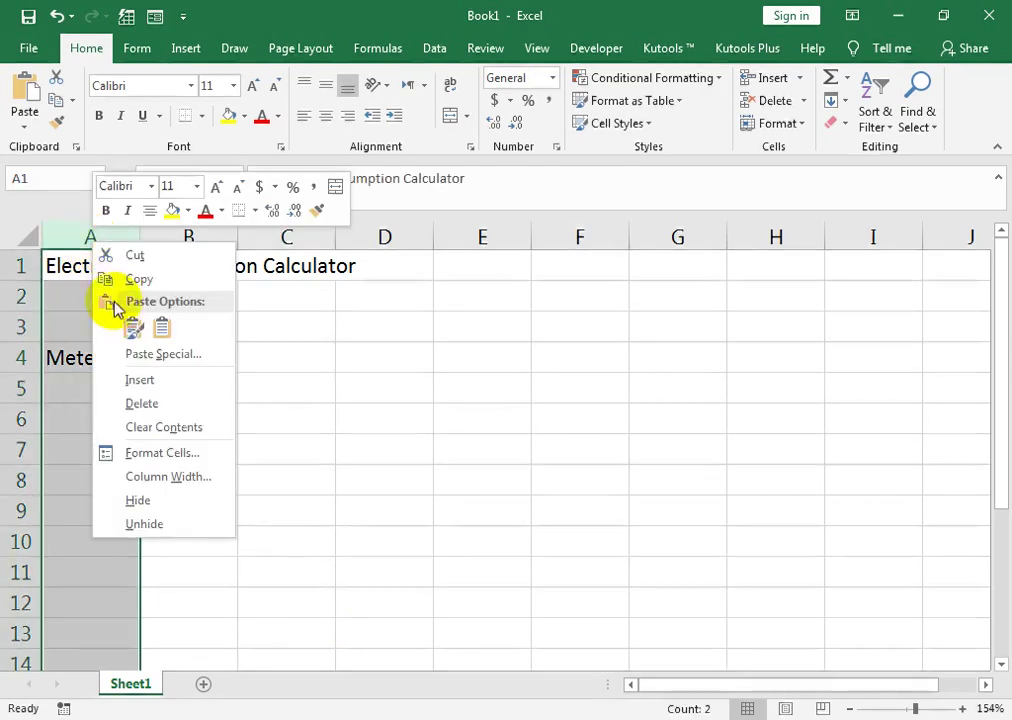
click(117, 375)
click(99, 368)
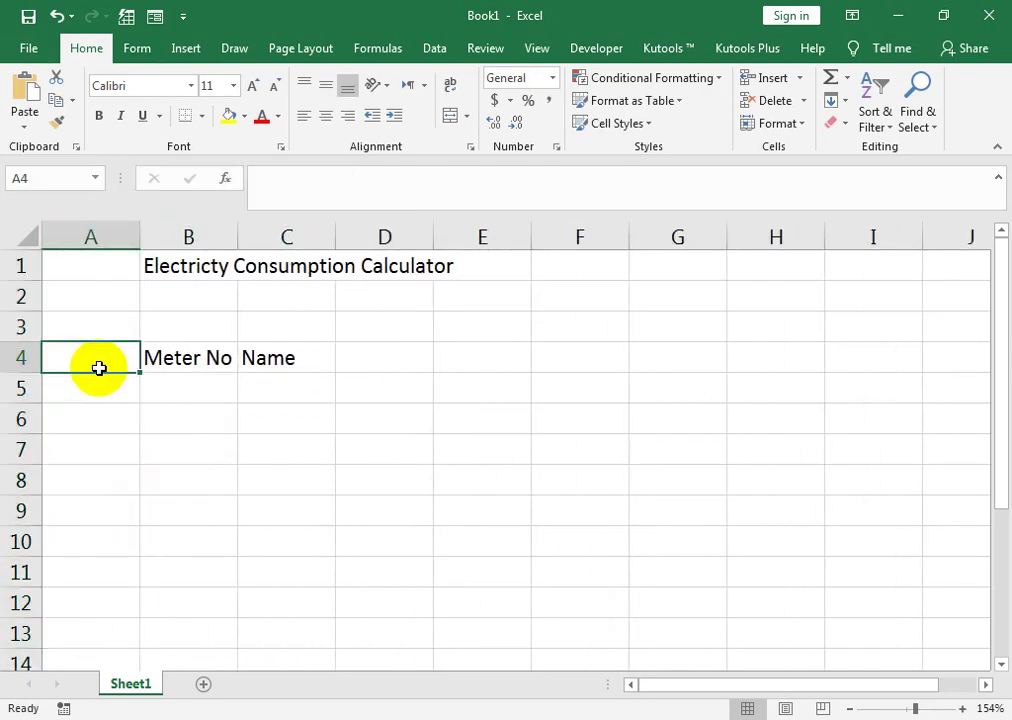
text(S no)
key(Tab)
key(Tab)
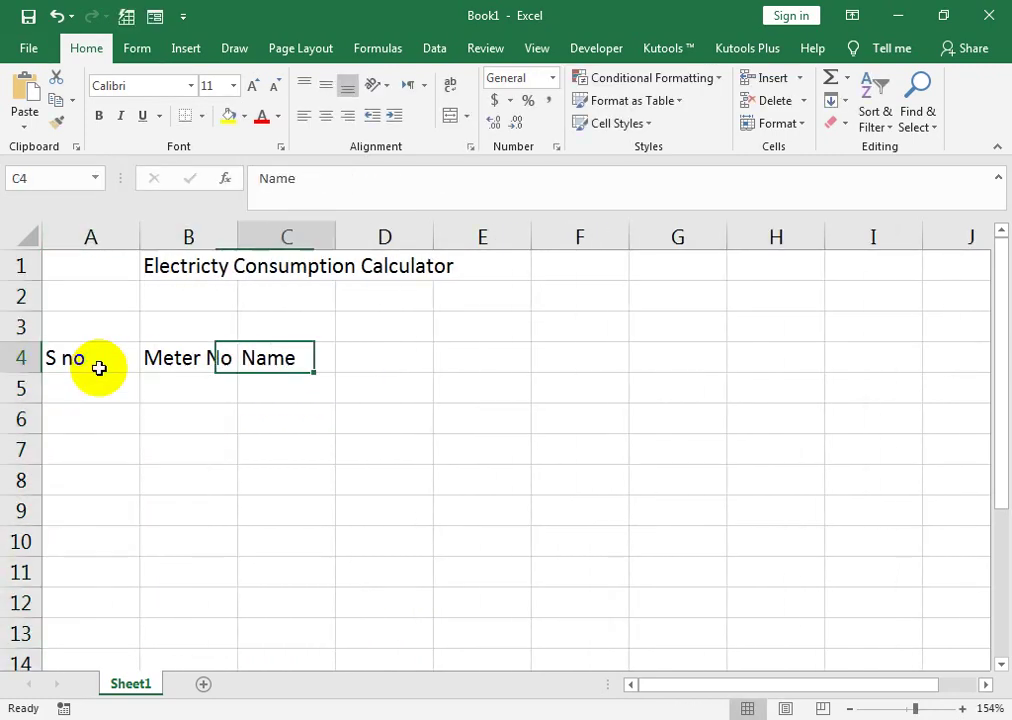
key(Tab)
Add the headers Previous Reading, current Reading and Consumed Unit in D4:F4.
text(Previous )
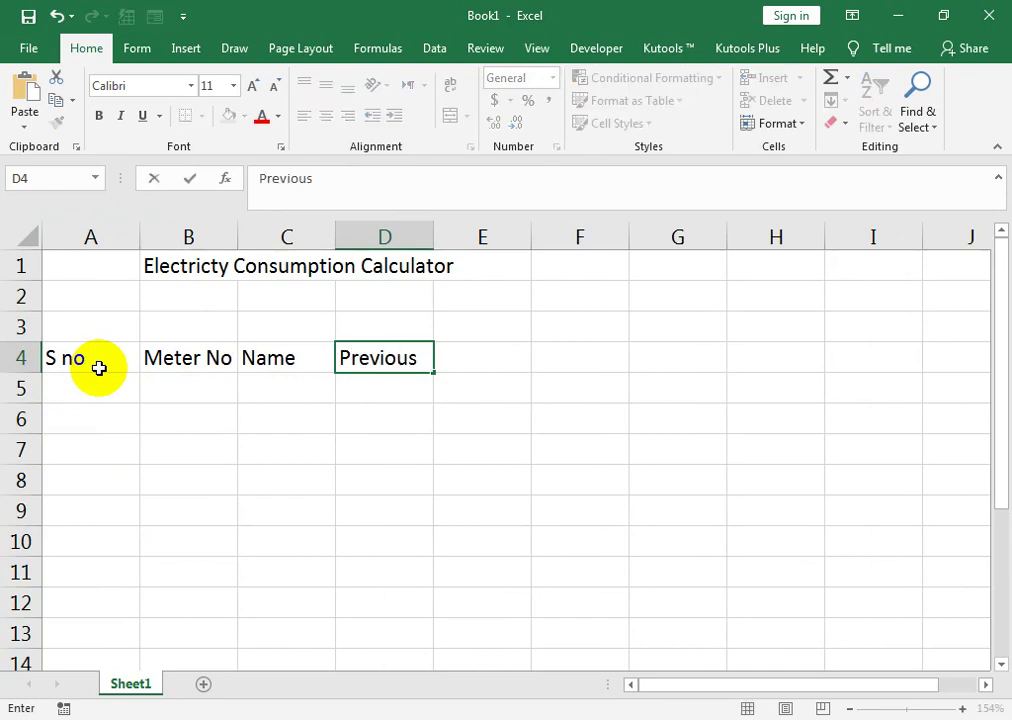
text(Readi)
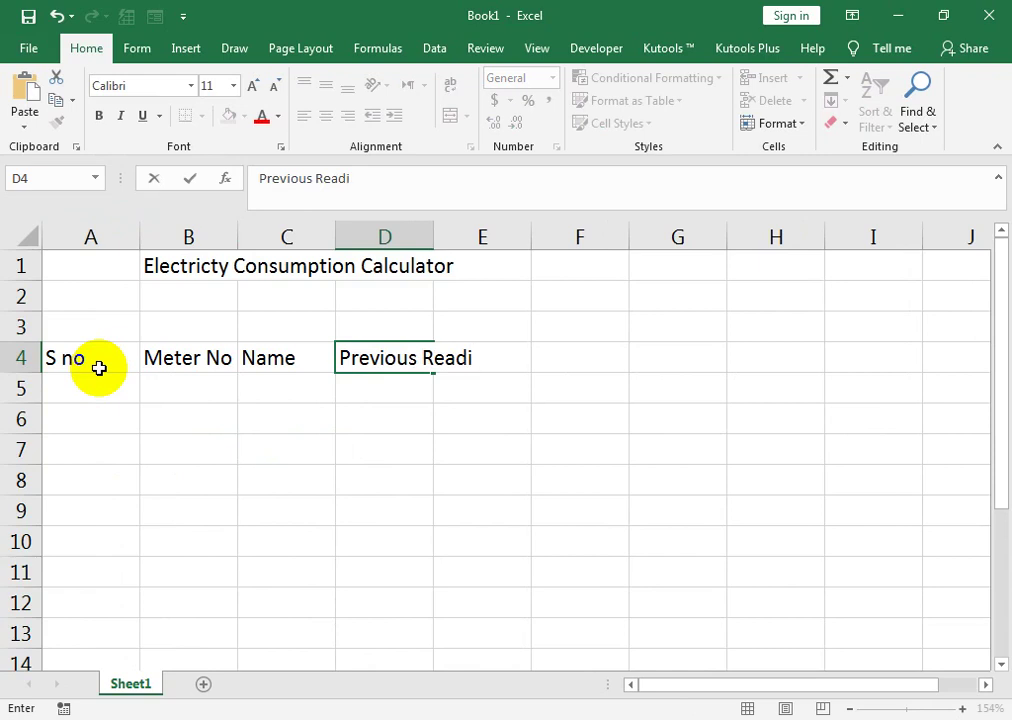
text(ng)
key(Tab)
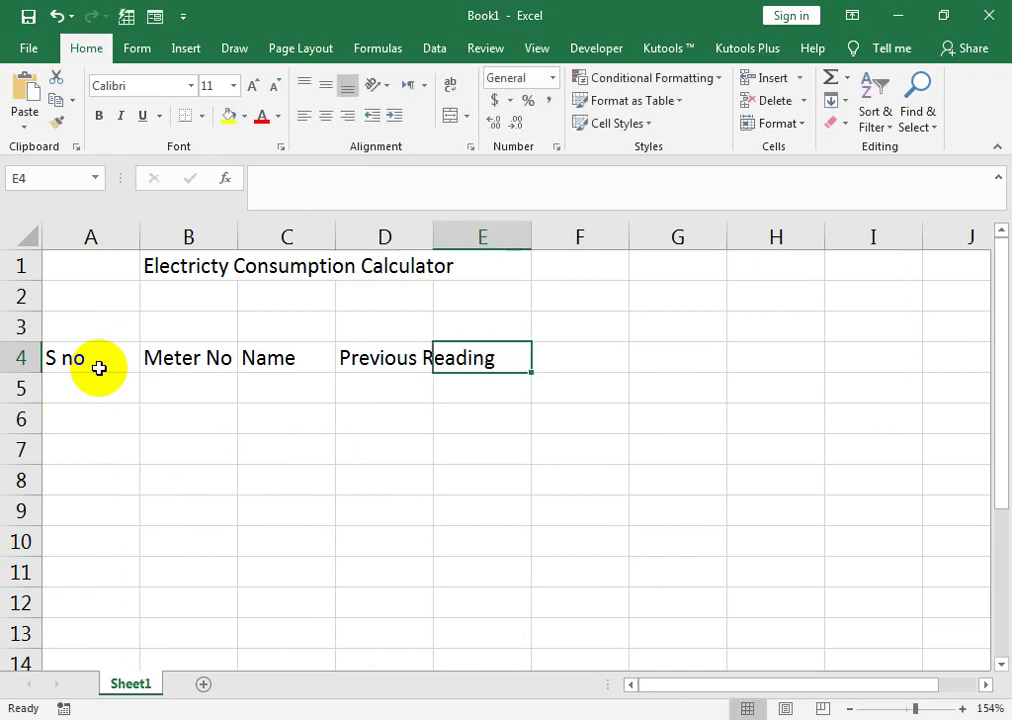
text(current)
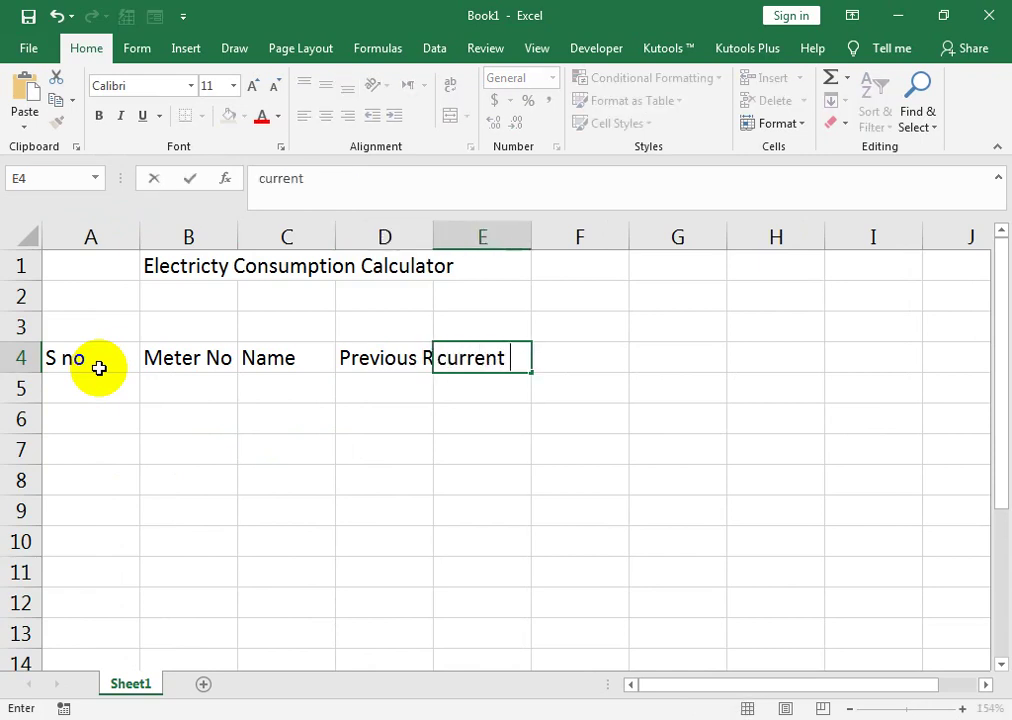
text(ing)
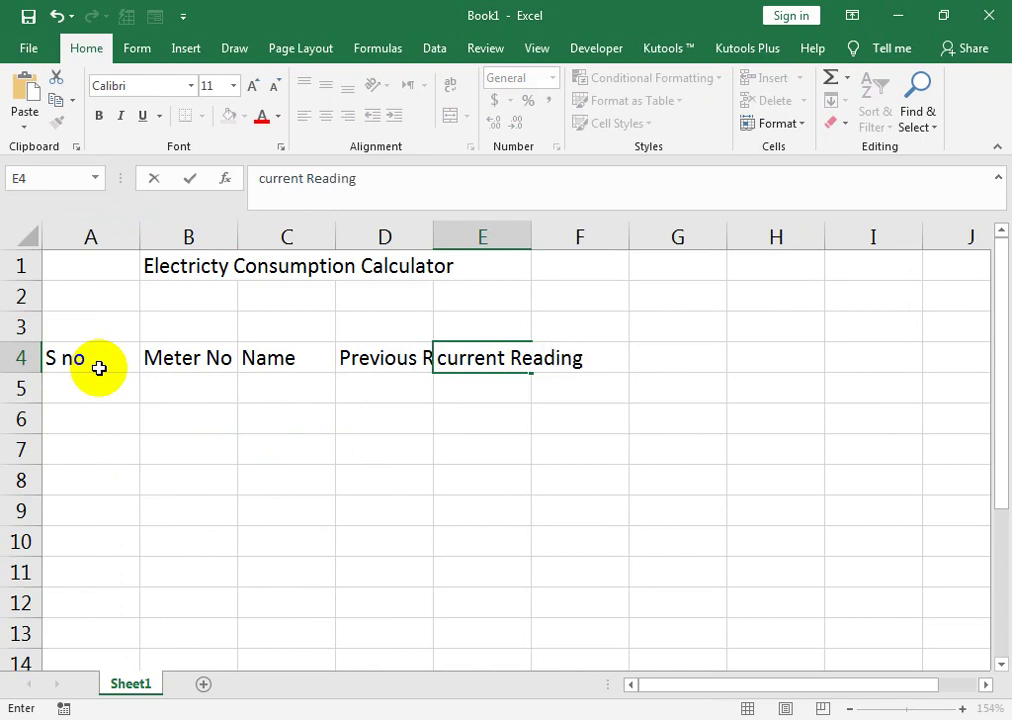
key(Tab)
text(Cons)
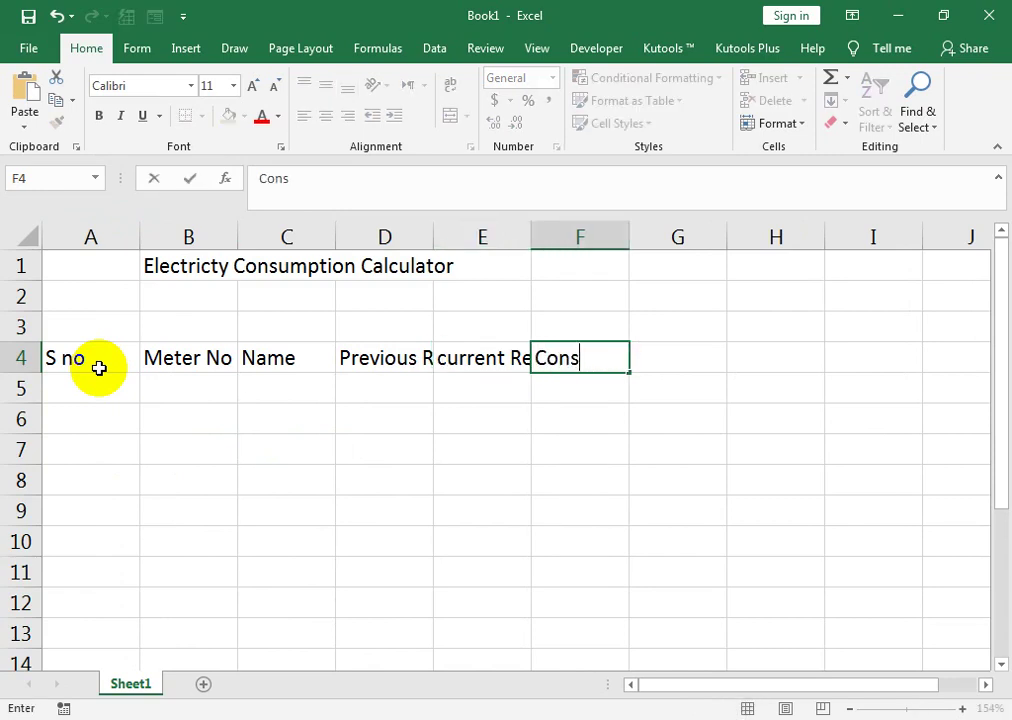
text(umed Unit)
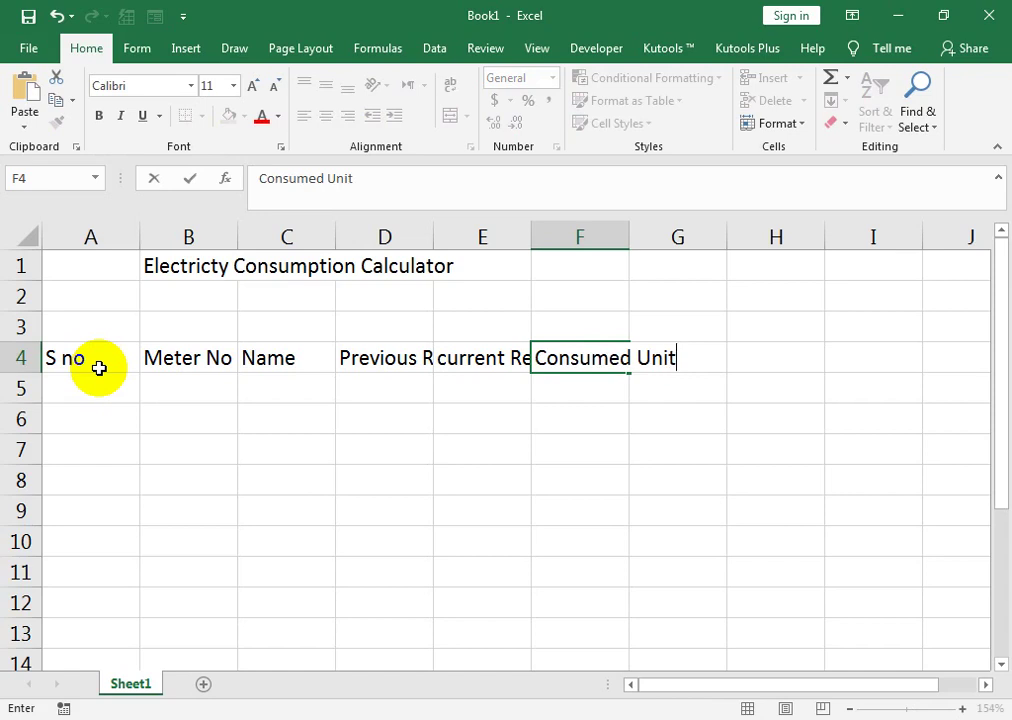
key(Tab)
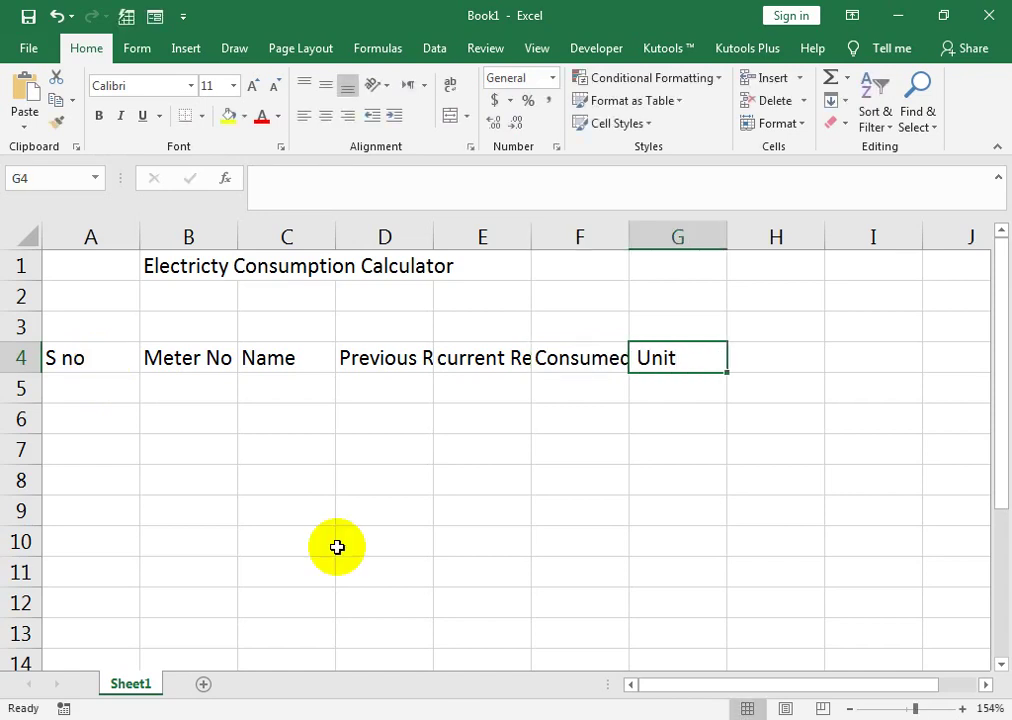
Add the headers Paid Date, Due Date and Fine 3% in G4:I4.
text(Paid Da)
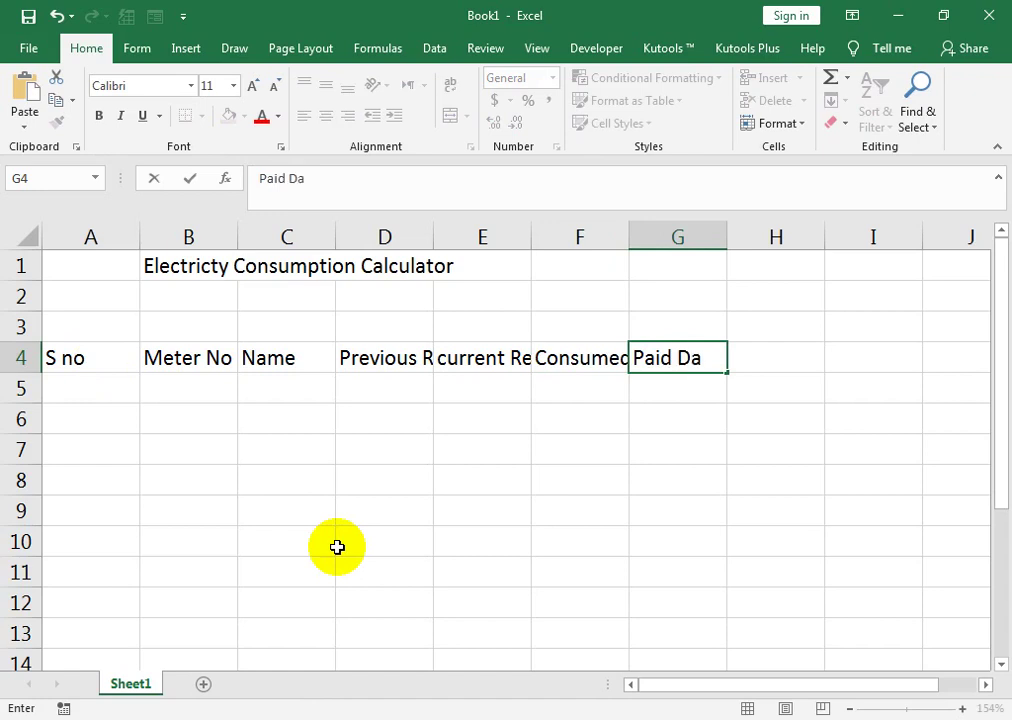
key(Tab)
text(Due Dat)
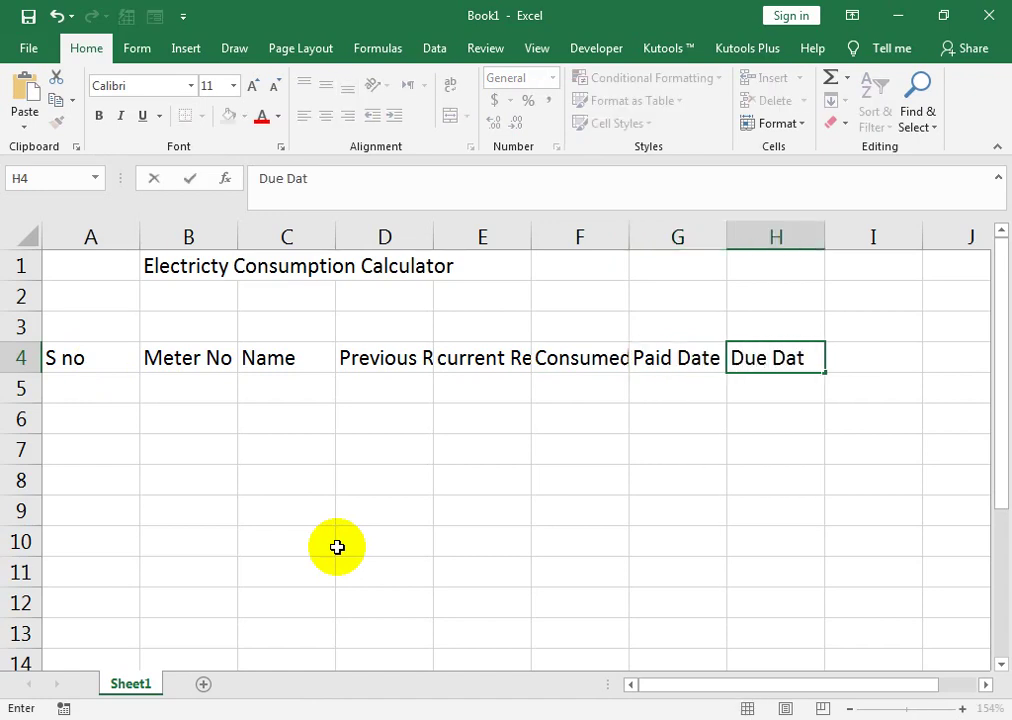
text(e)
key(Tab)
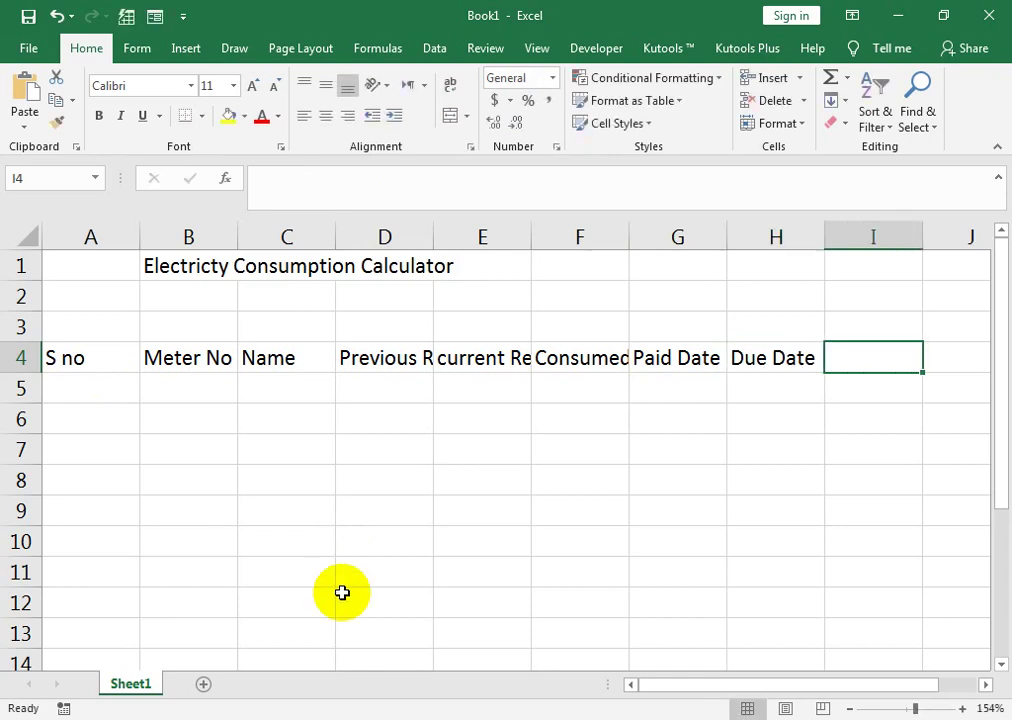
text(Fl)
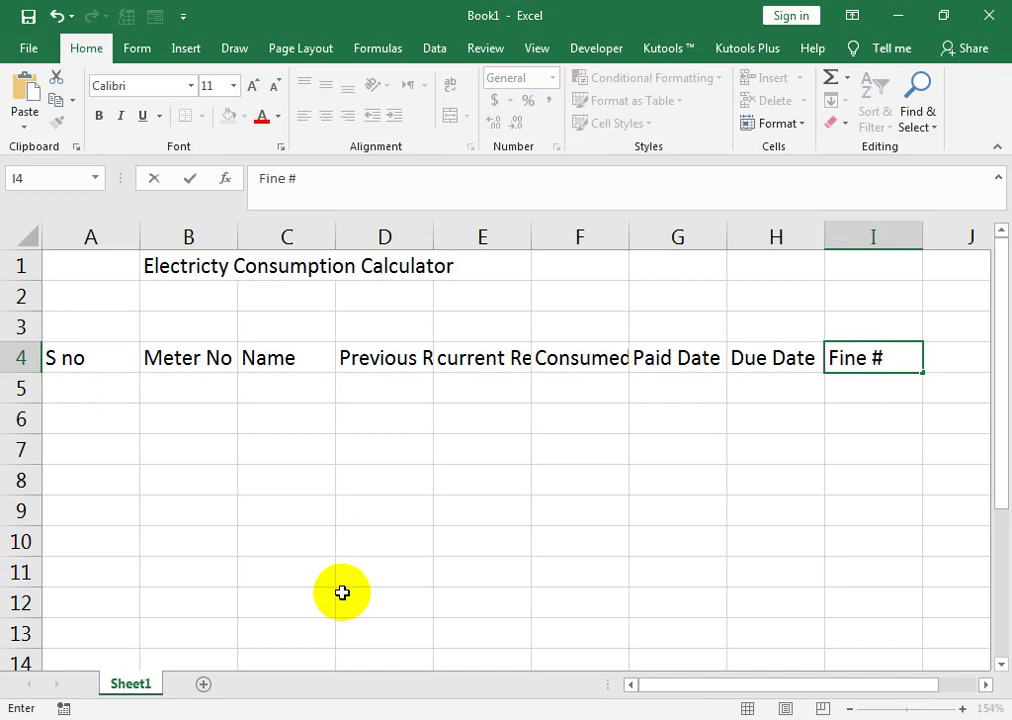
key(Tab)
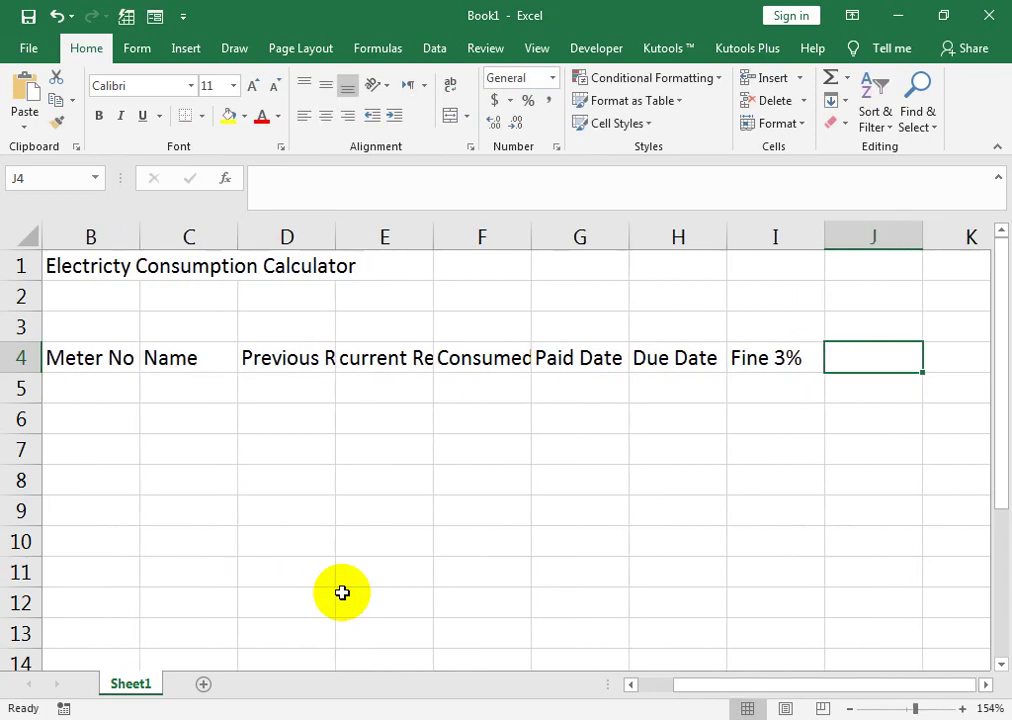
Add the Tax4% and Net Bill headers in J4:K4.
text(Tax%)
key(Tab)
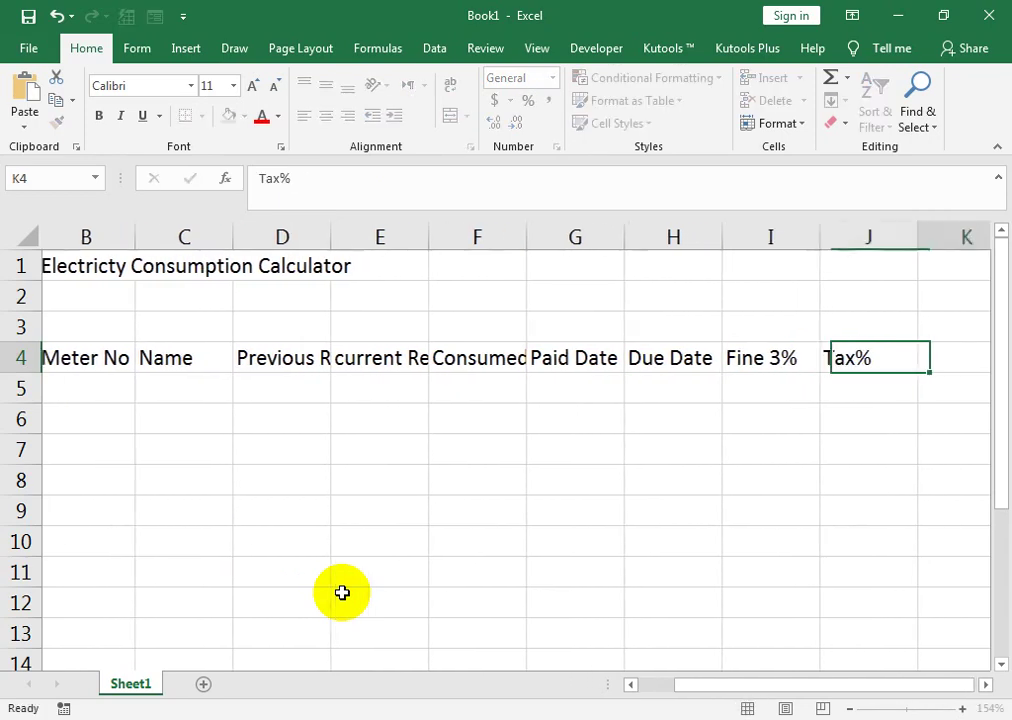
key(shift+Tab)
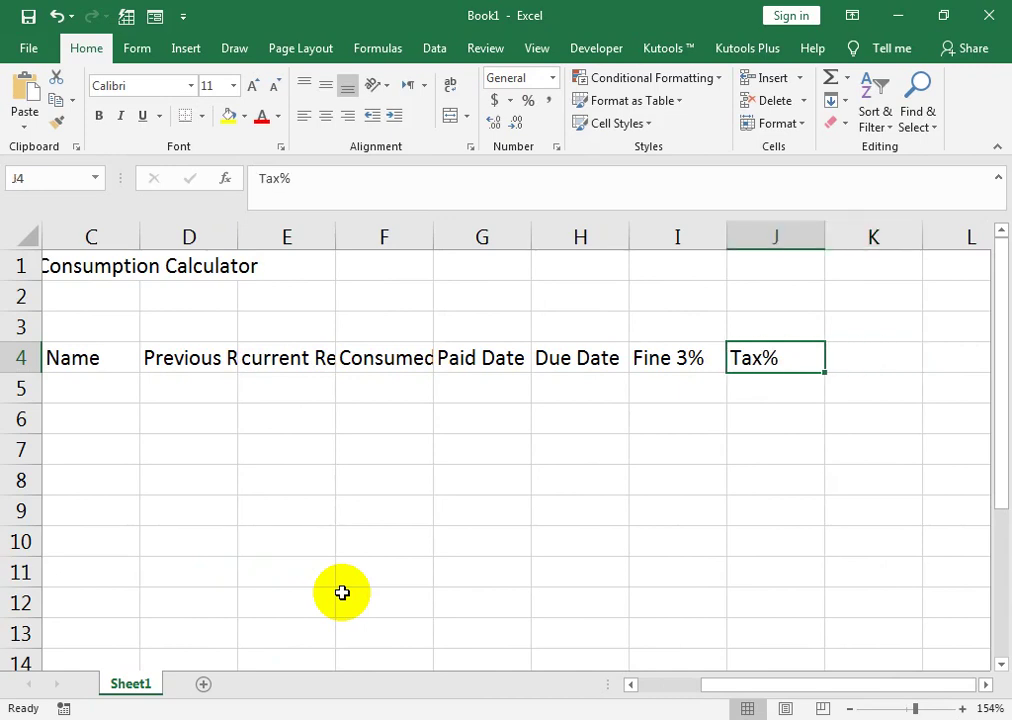
key(F2)
key(Left)
key(Left)
text(4)
key(Tab)
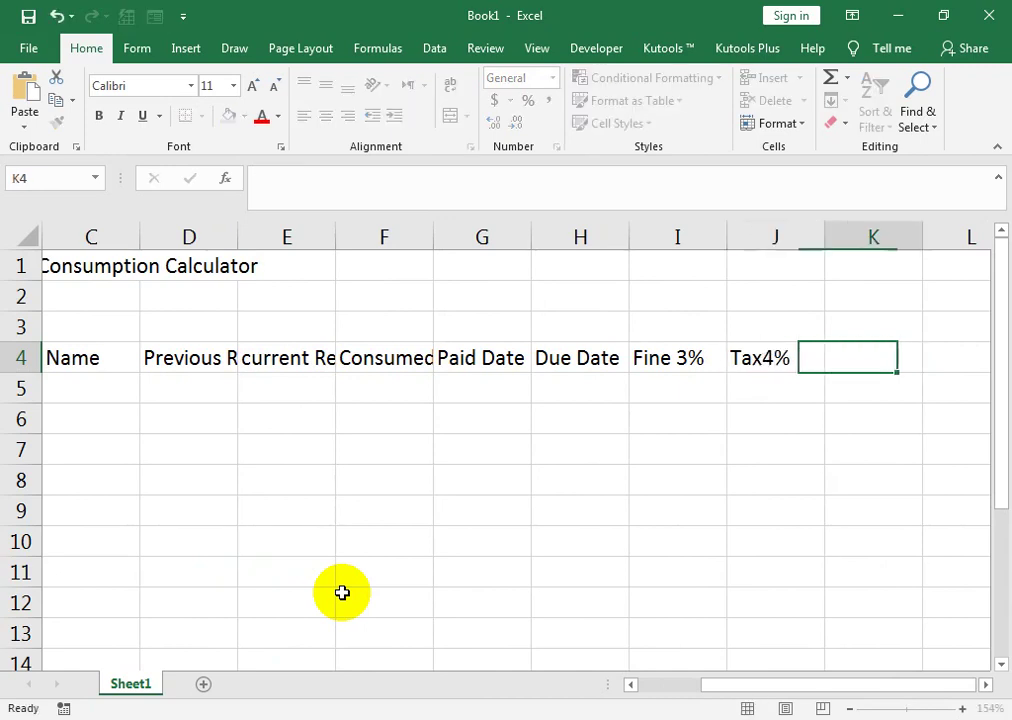
text(Net )
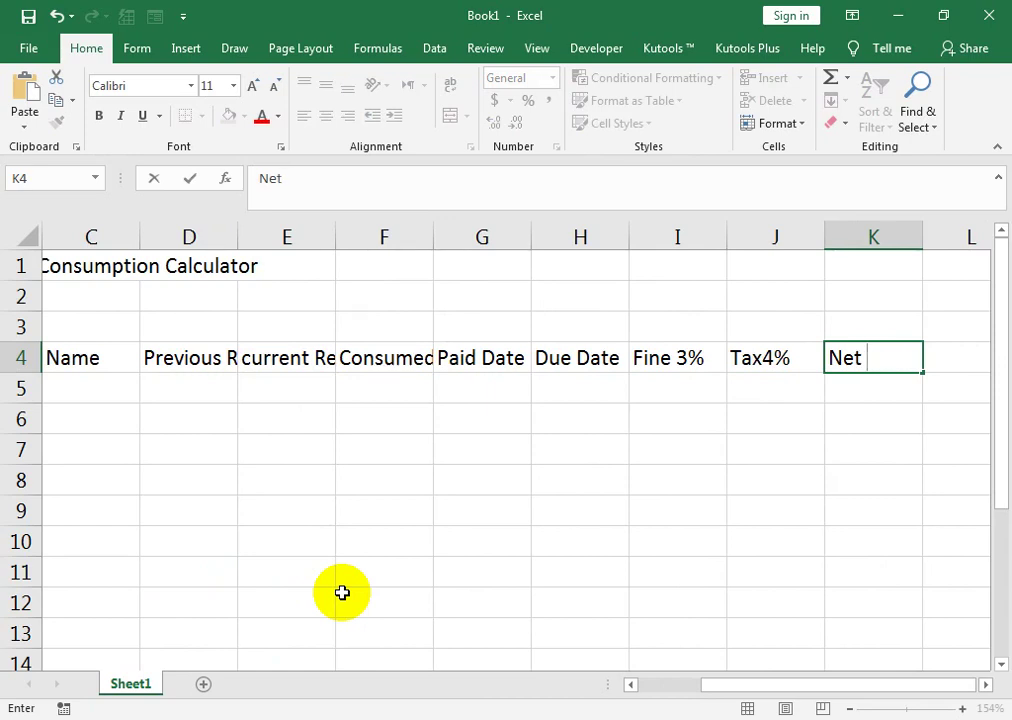
text(Bi)
key(Return)
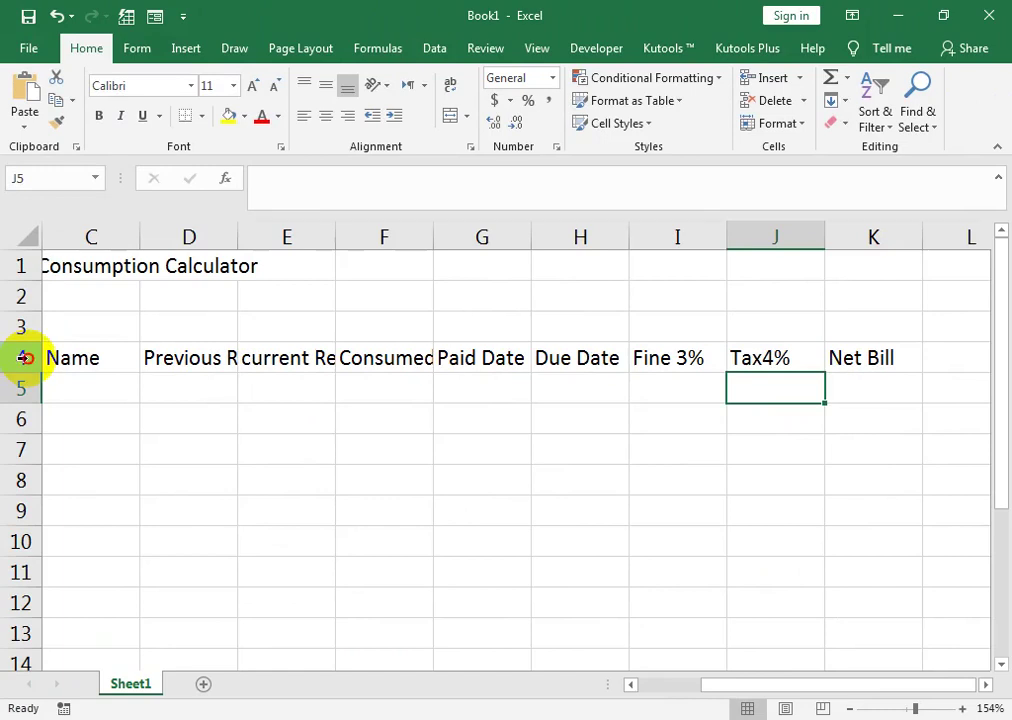
Wrap the row 4 header text and zoom the table area to fit the window.
click(18, 357)
click(450, 85)
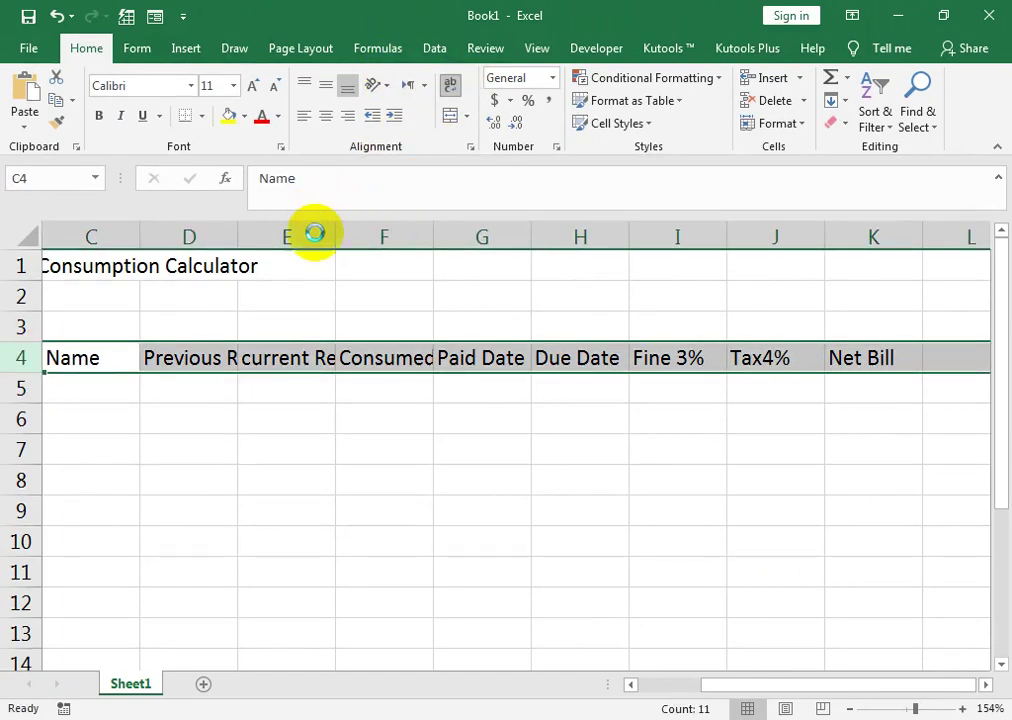
click(321, 233)
drag(321, 233, 446, 236)
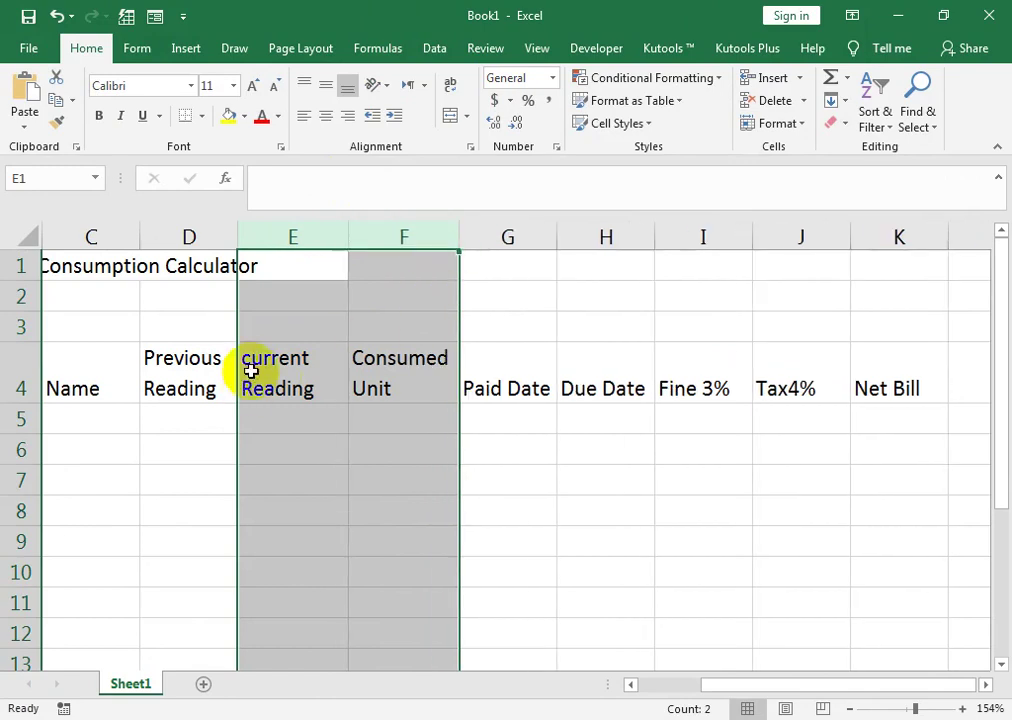
mouse_move(895, 265)
mouse_down()
mouse_move(117, 545)
mouse_move(12, 598)
mouse_up()
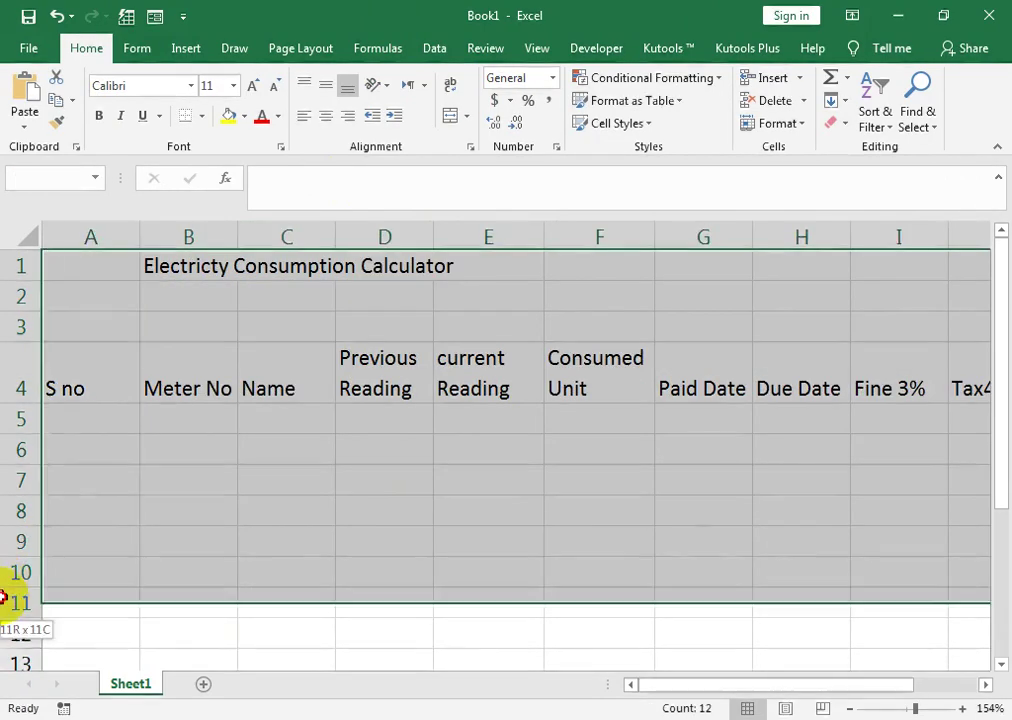
click(537, 48)
click(510, 92)
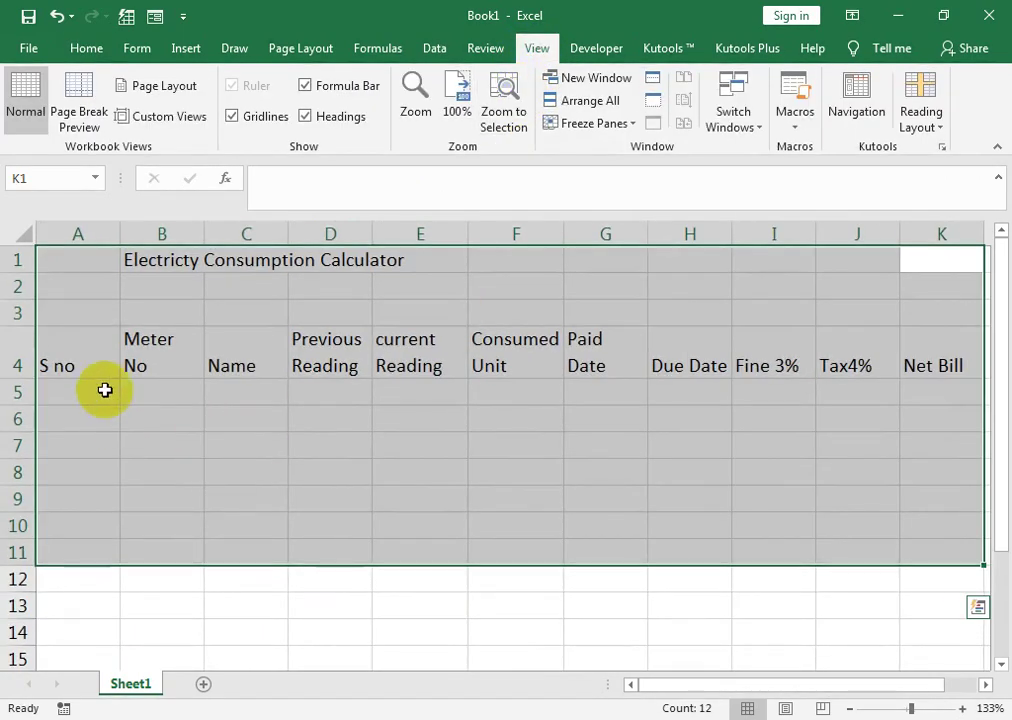
Make headers A4:K4 bold and centred both horizontally and vertically.
drag(100, 380, 160, 370)
drag(216, 322, 931, 328)
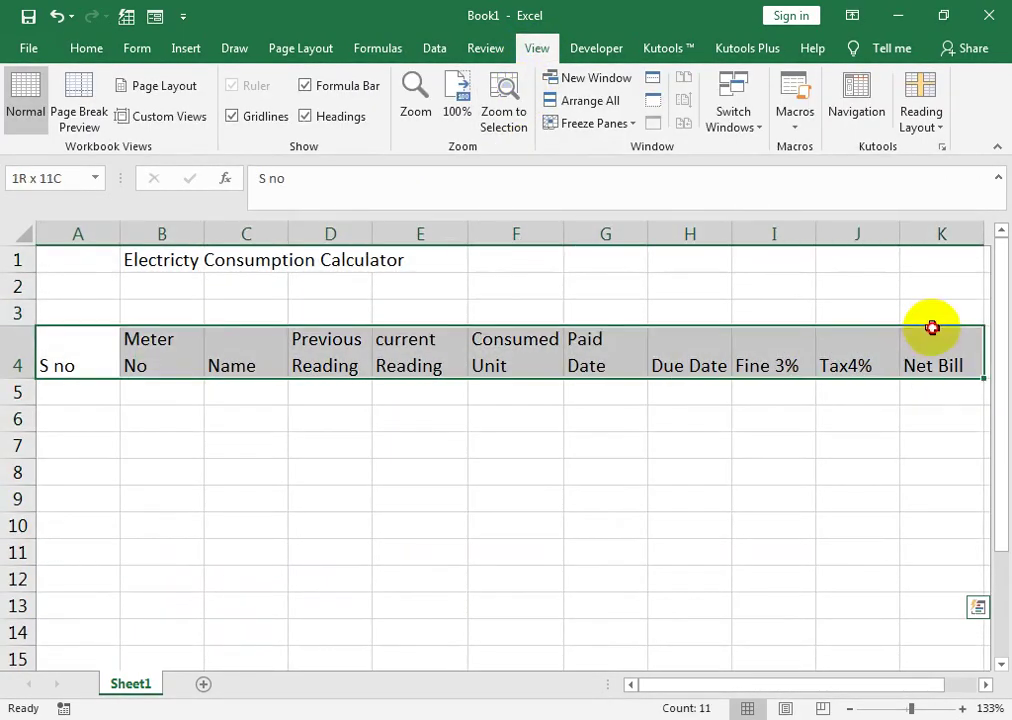
click(84, 48)
click(326, 116)
click(98, 115)
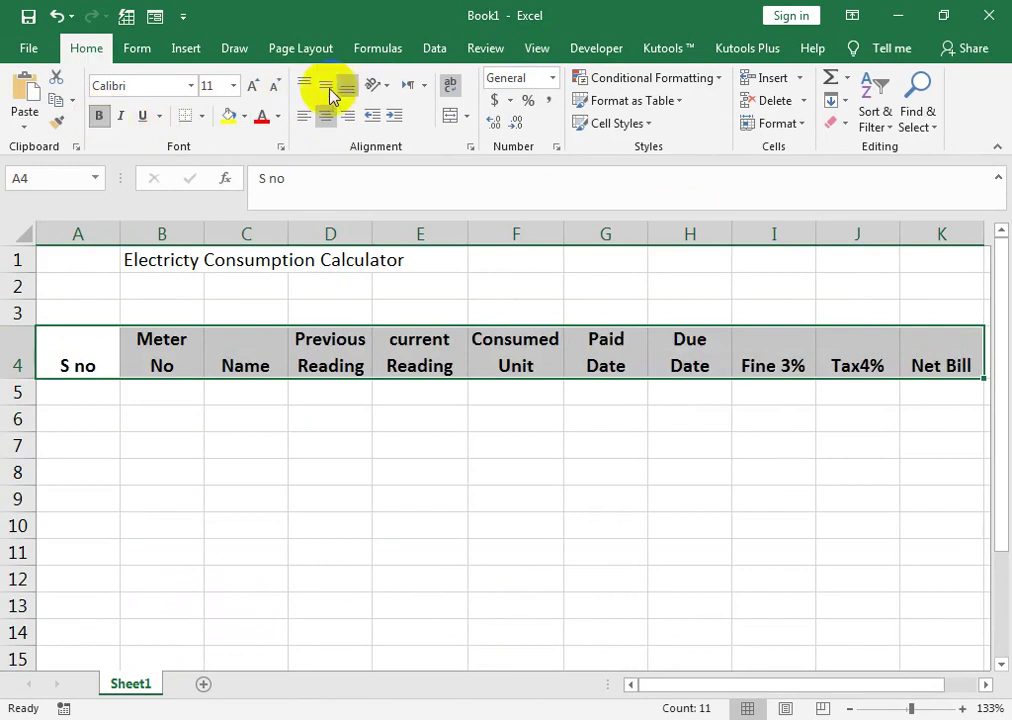
click(326, 85)
click(102, 392)
Fill centred serial numbers 1 to 6 in A5:A10 and begin meter number MN-453 in B5.
text(1)
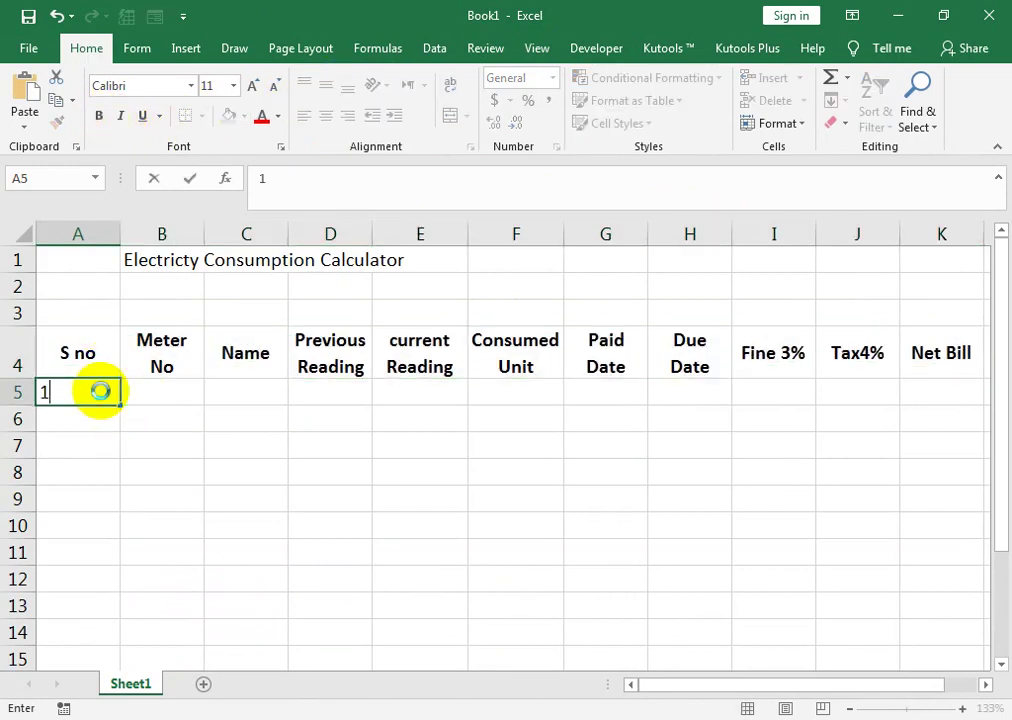
key(Return)
text(2)
key(Return)
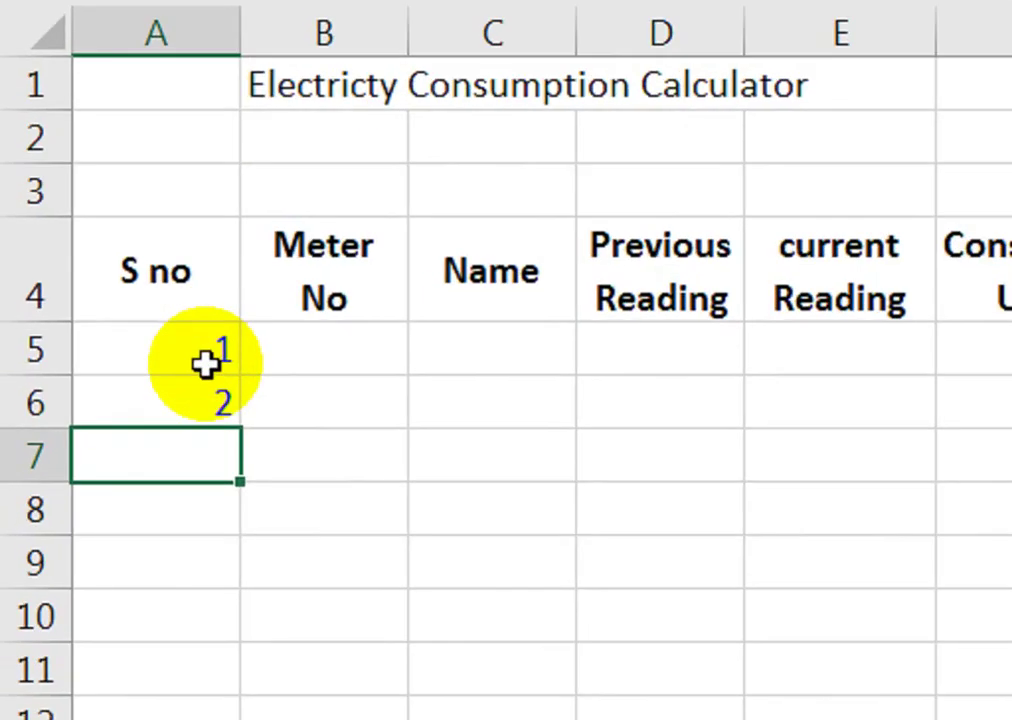
mouse_move(180, 355)
mouse_down()
mouse_move(181, 384)
mouse_move(203, 413)
mouse_move(222, 602)
mouse_up()
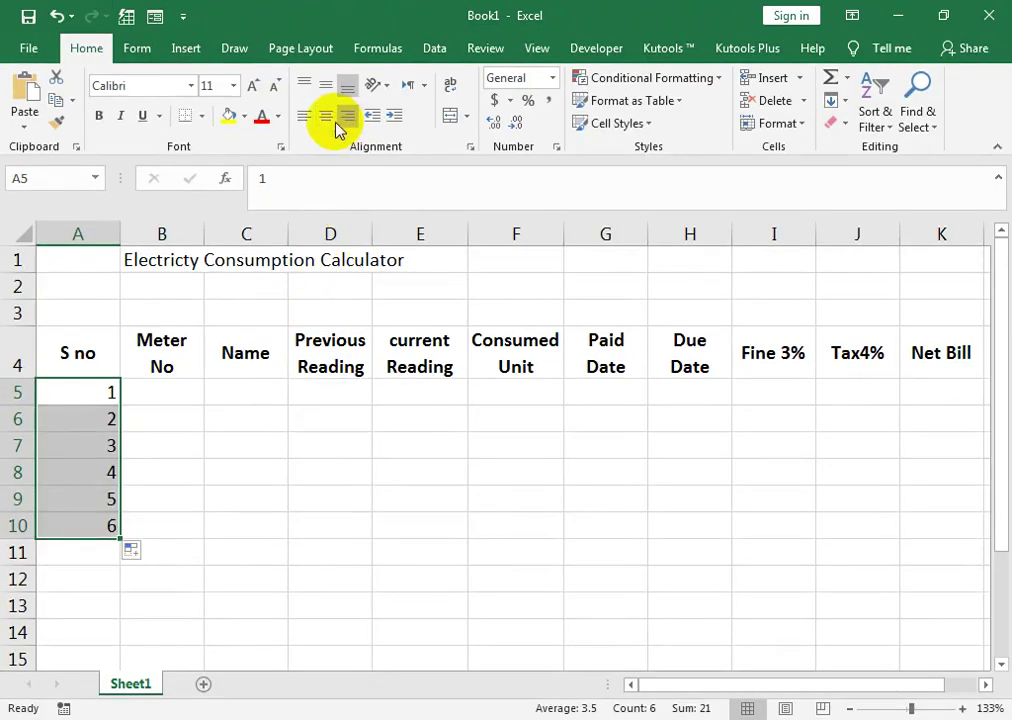
click(328, 117)
click(166, 395)
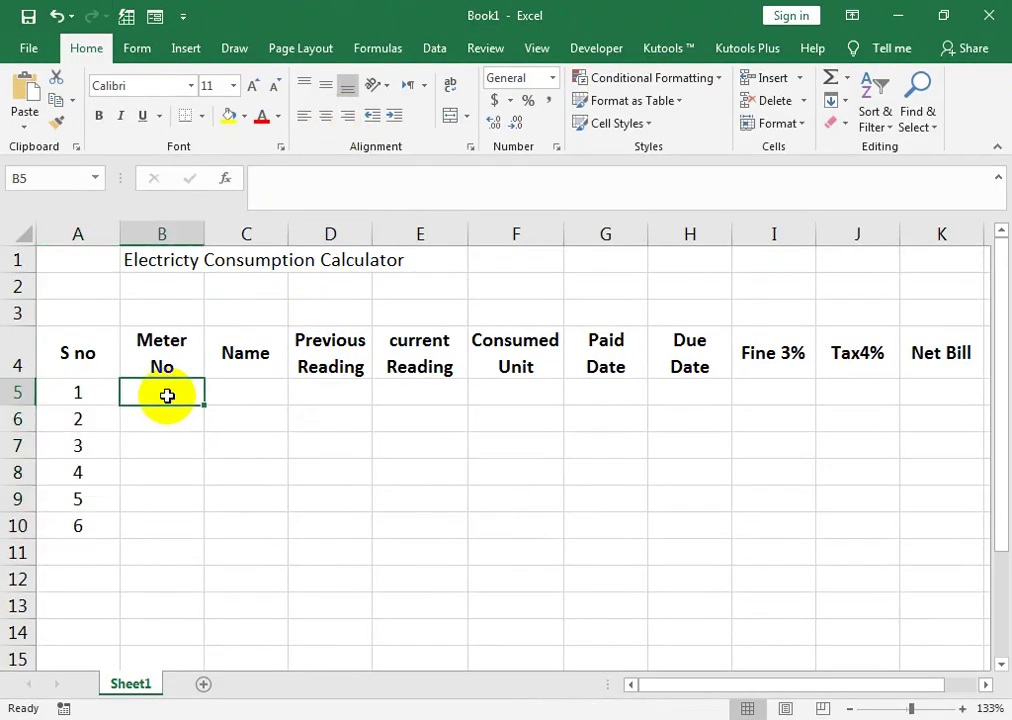
text(MN-)
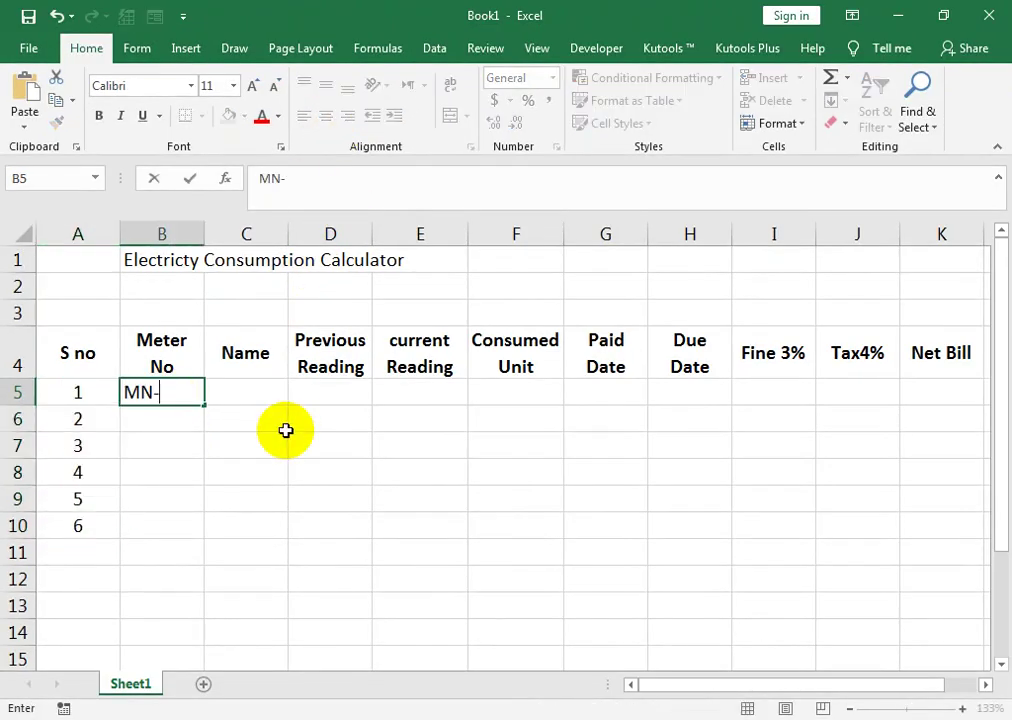
text(453)
Fill the meter numbers MN-453 to MN-458 down B5:B10.
click(204, 403)
double_click(204, 403)
click(244, 371)
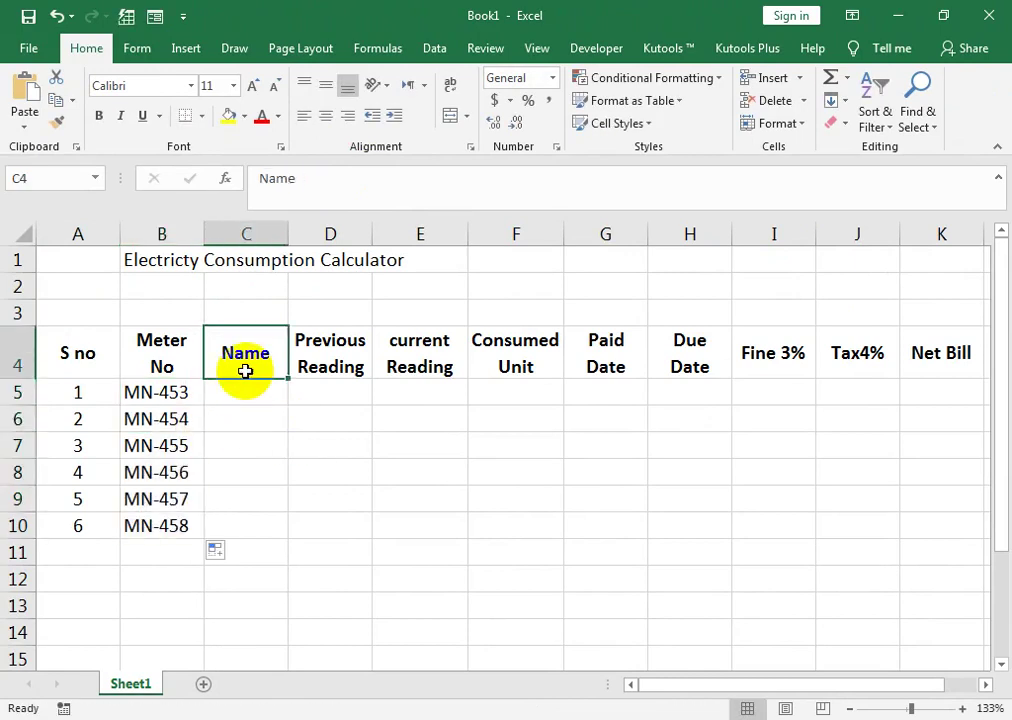
click(246, 391)
Enter six customer names in the Name column, C5:C10.
text(Ahm)
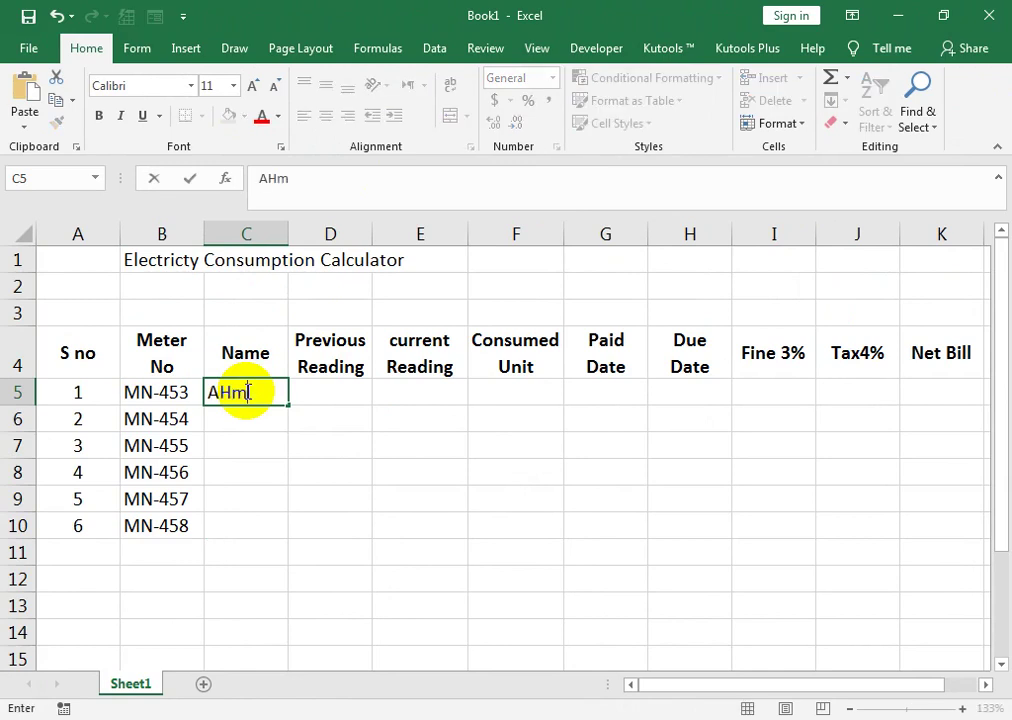
text(ed)
key(Return)
text(Asad)
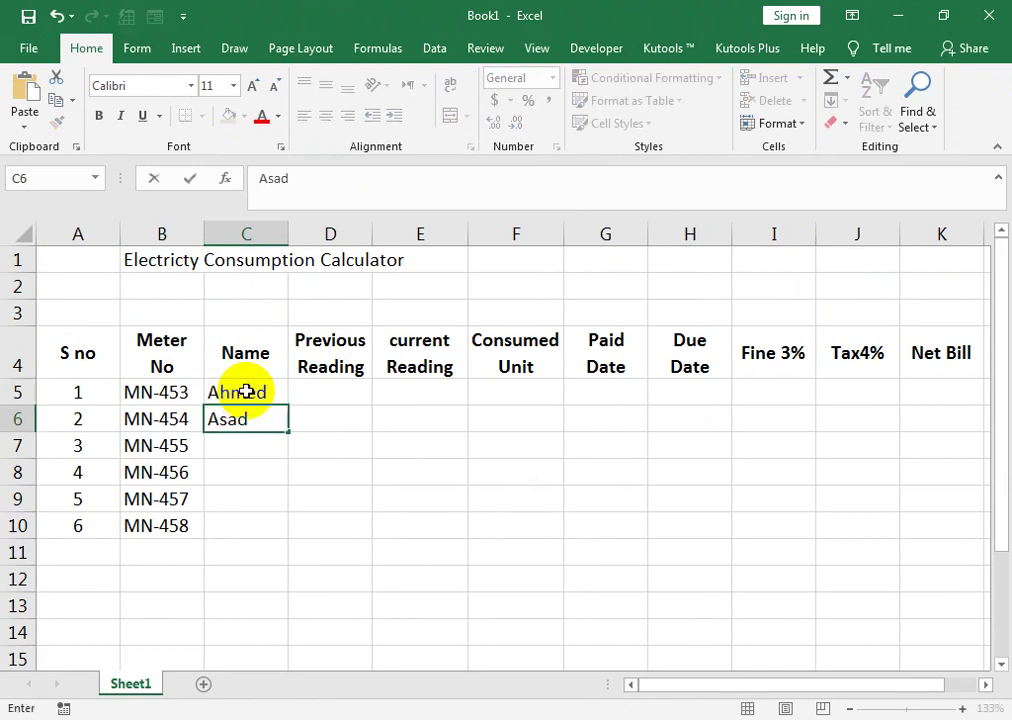
key(Return)
text(Farhan)
key(Return)
text(I)
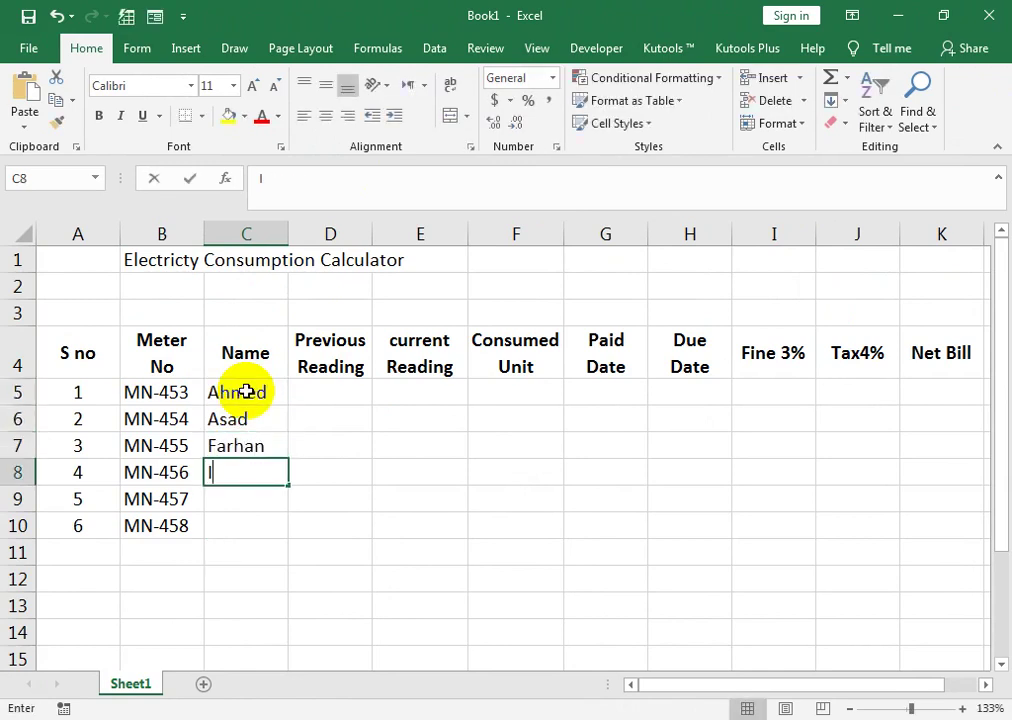
text(rma)
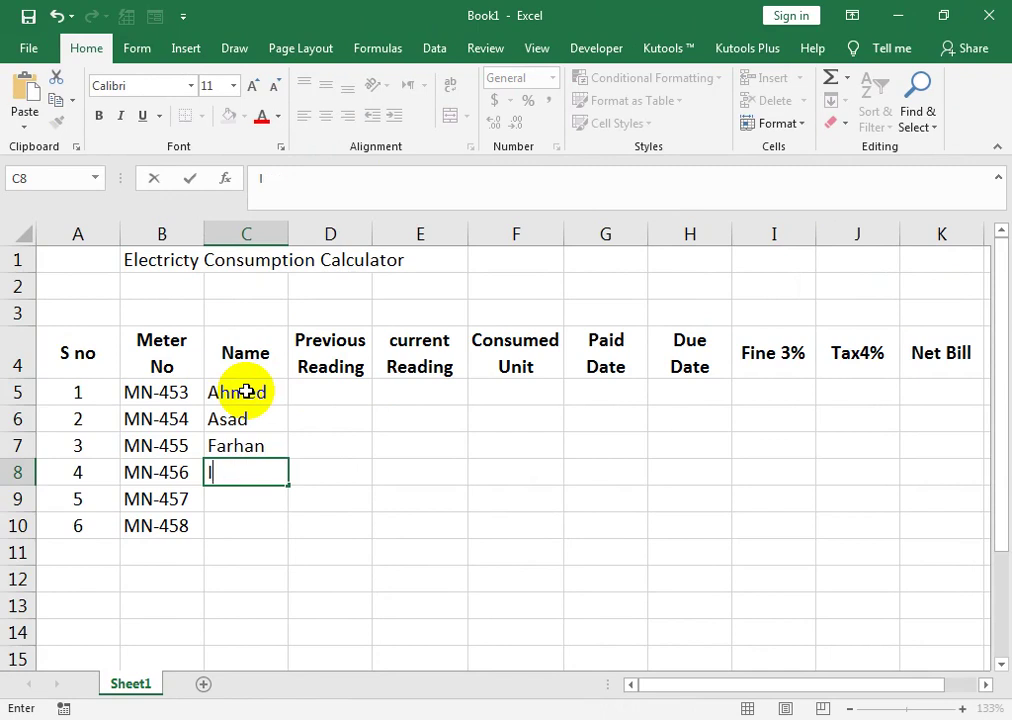
text(an)
key(Return)
text(a)
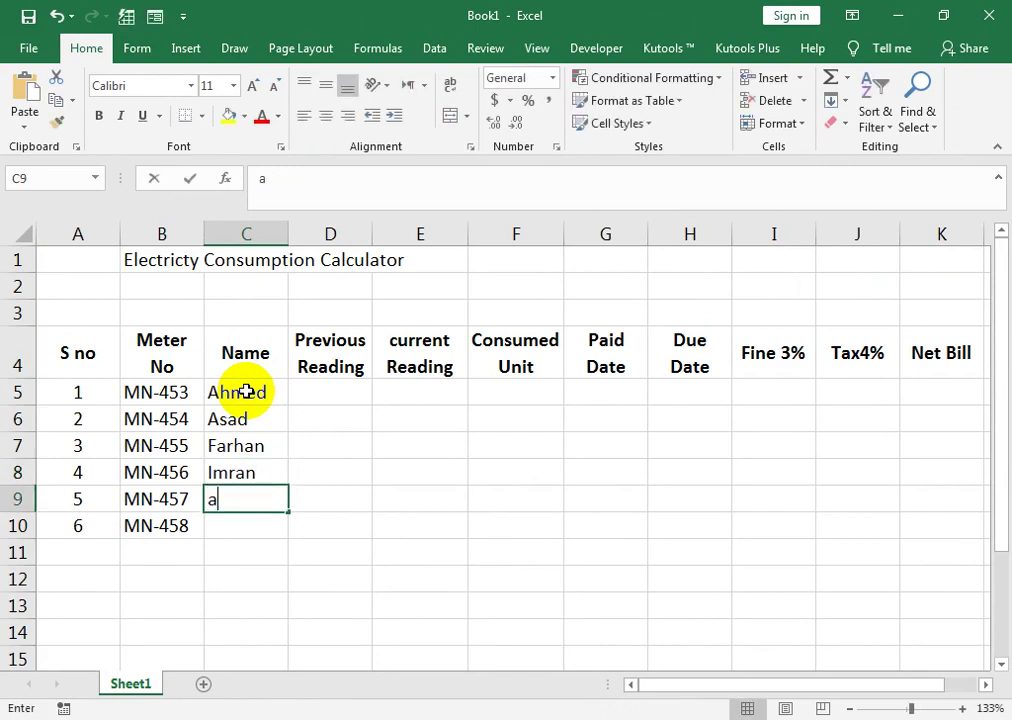
text(hsan)
key(Return)
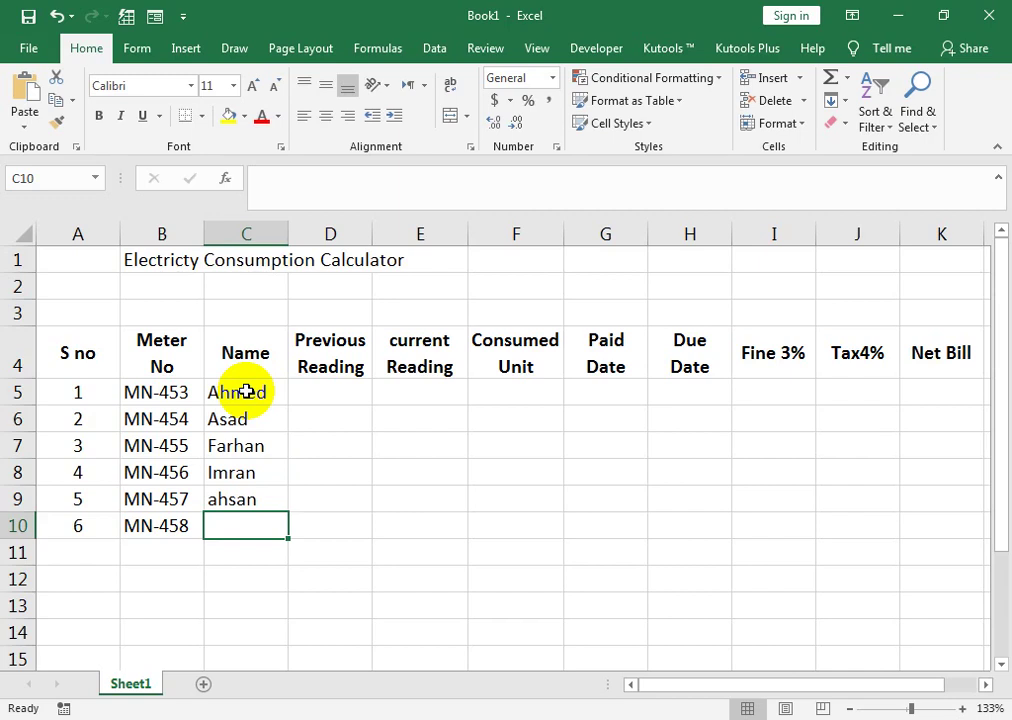
text(rehan)
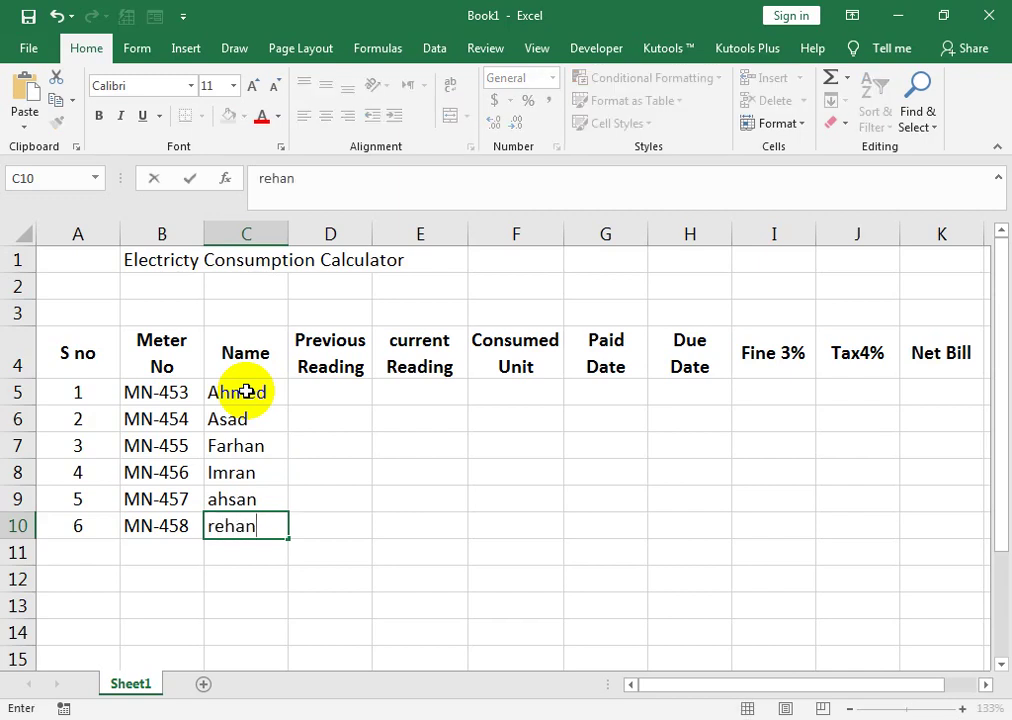
key(Up)
key(Up)
key(Up)
key(Up)
key(Up)
key(Up)
key(Up)
key(Up)
key(Up)
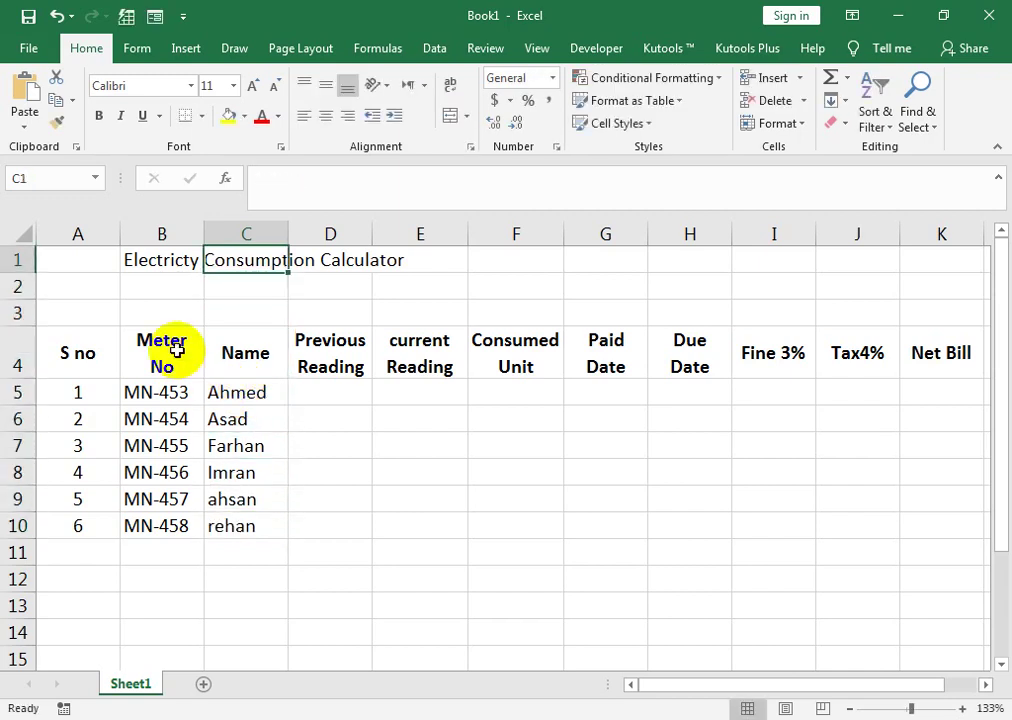
Correct the title to 'Electricity Consumption Calculator' and fill readings in D5:E10, e.g. 4200 and 5300.
click(150, 262)
click(303, 180)
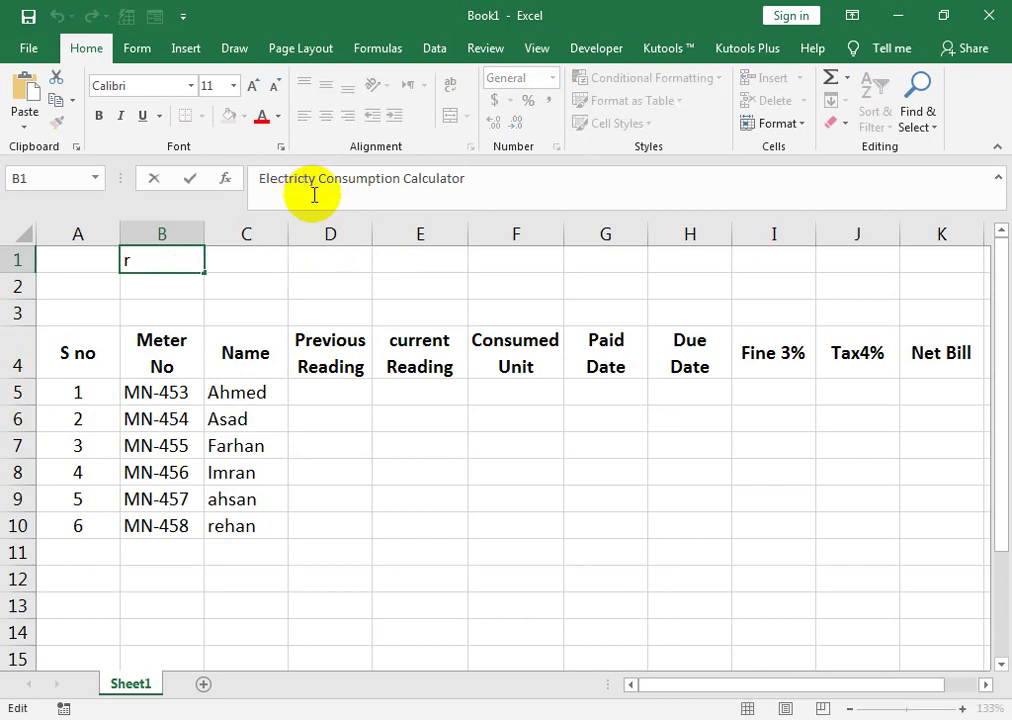
text(i)
key(Return)
click(305, 400)
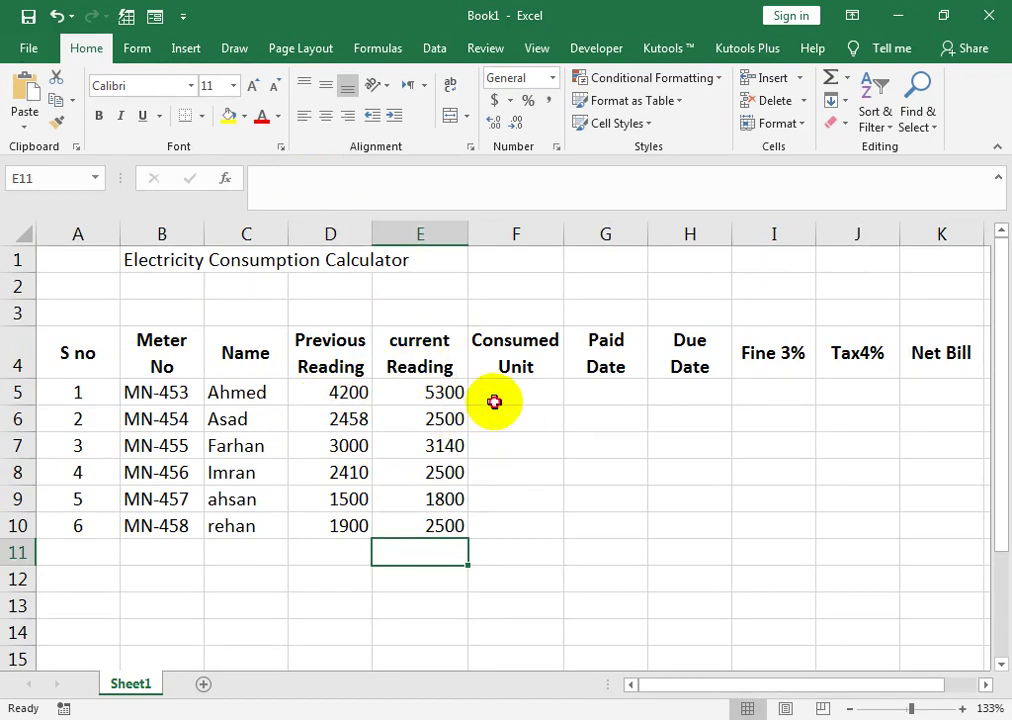
click(492, 400)
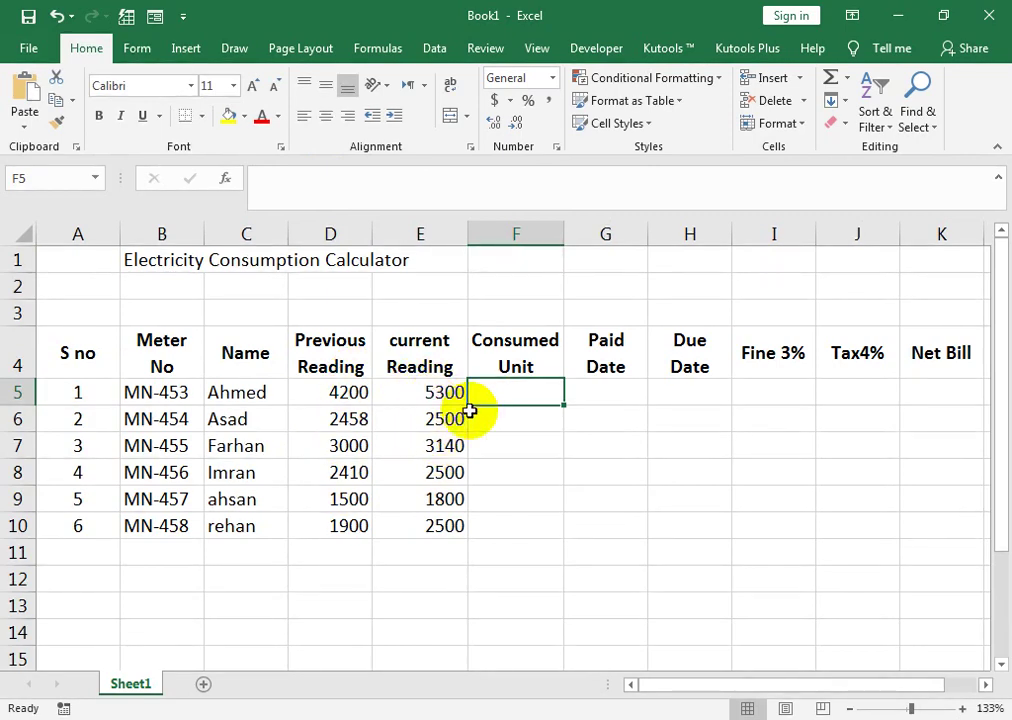
Enter =E5-D5 in F5 and fill it to F10, giving 1100, 42, 140, 90, 300, 600.
text(=)
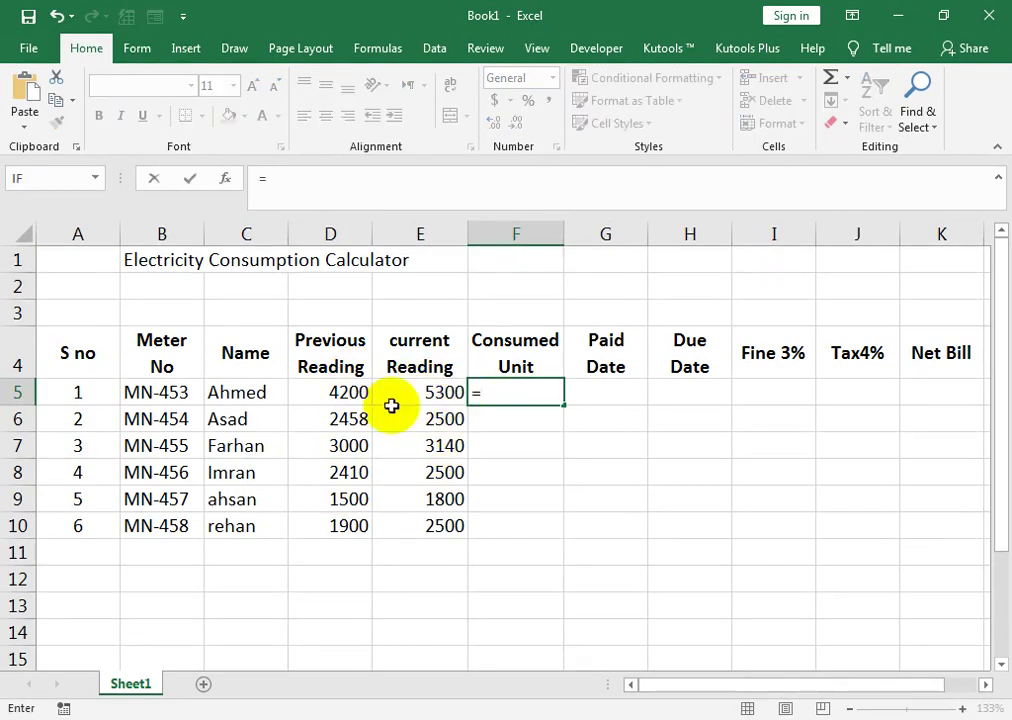
click(432, 390)
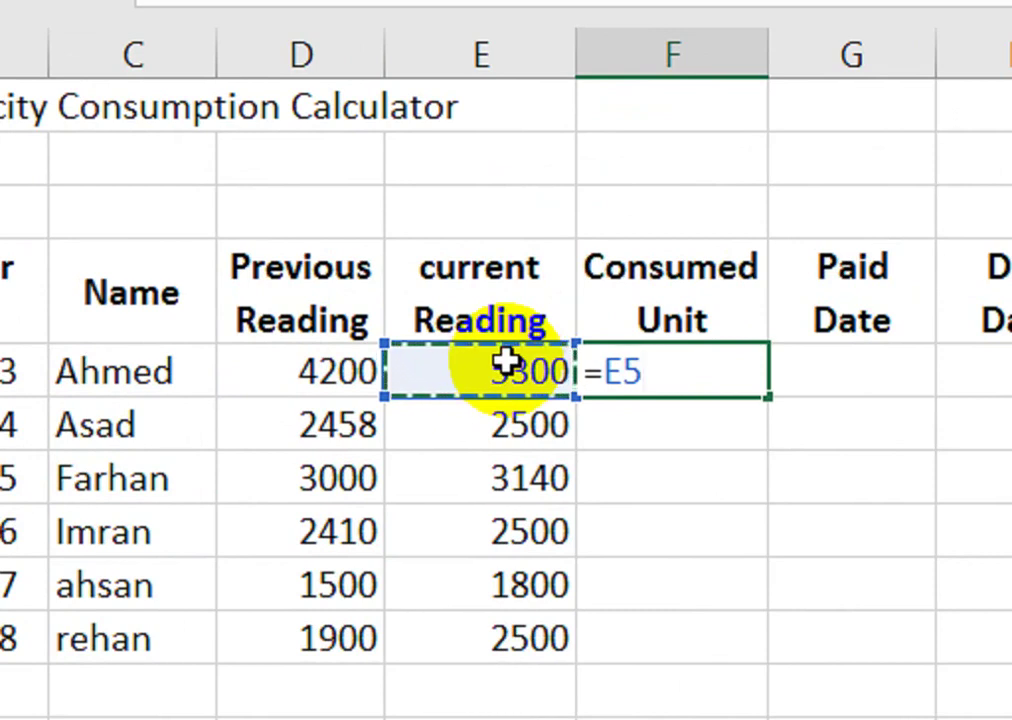
text(-)
click(364, 371)
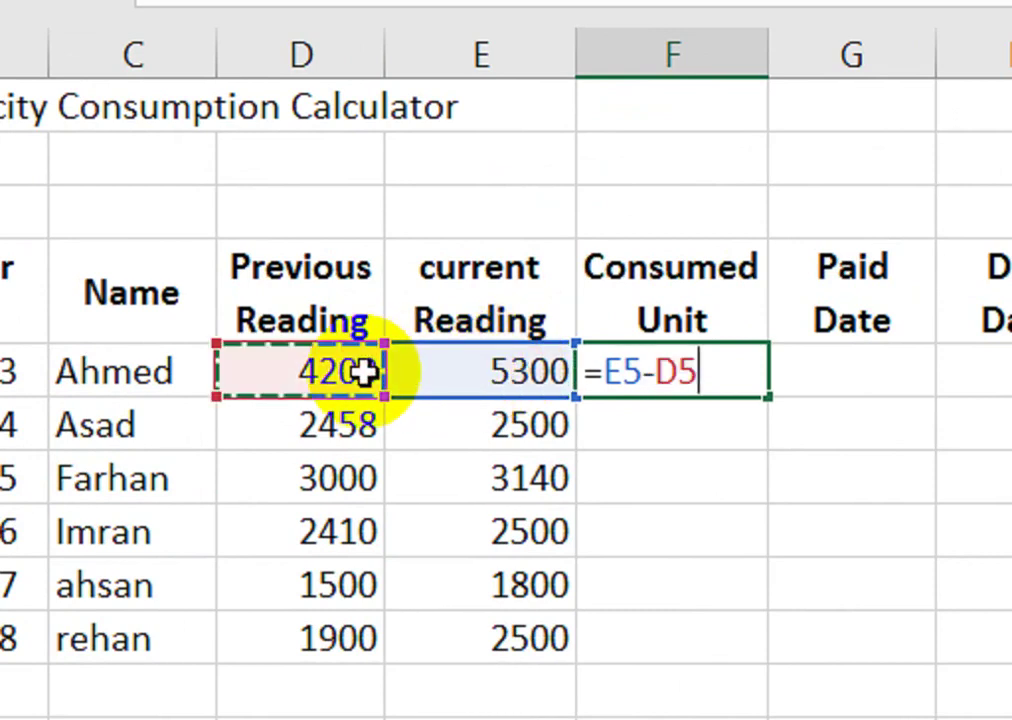
key(Return)
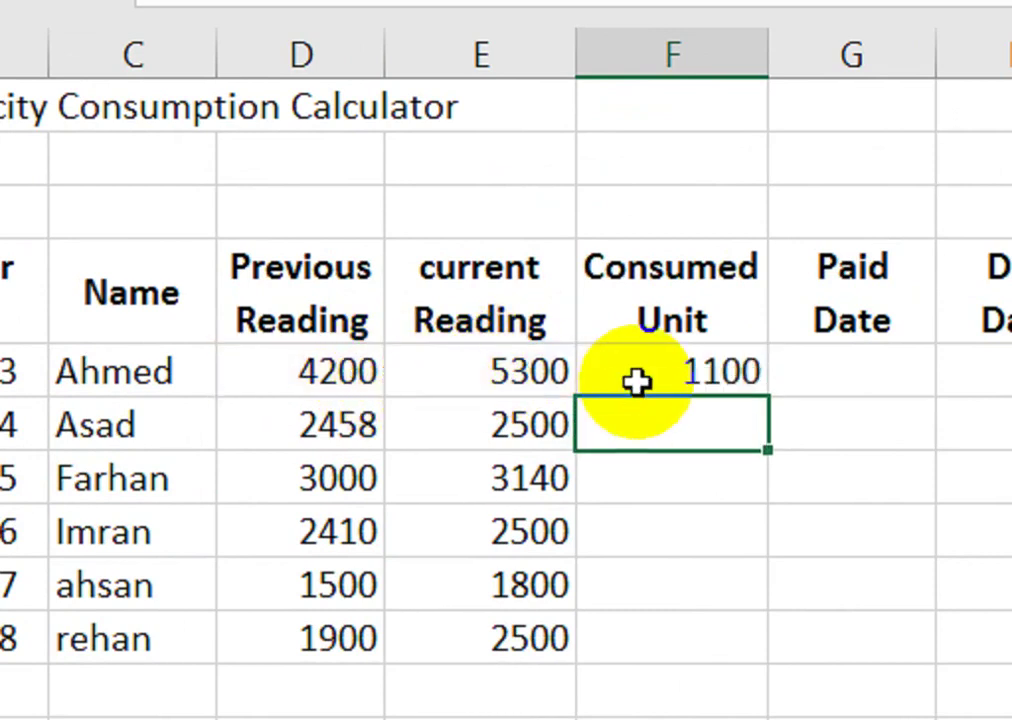
click(723, 373)
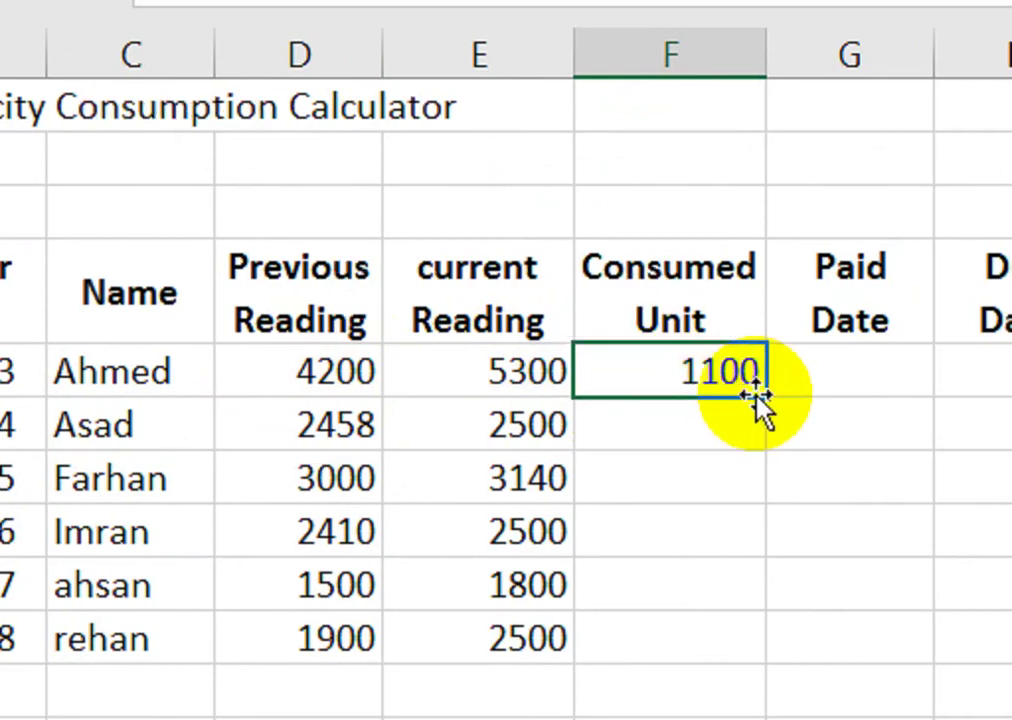
mouse_move(761, 399)
mouse_down()
mouse_move(761, 418)
mouse_move(562, 524)
mouse_up()
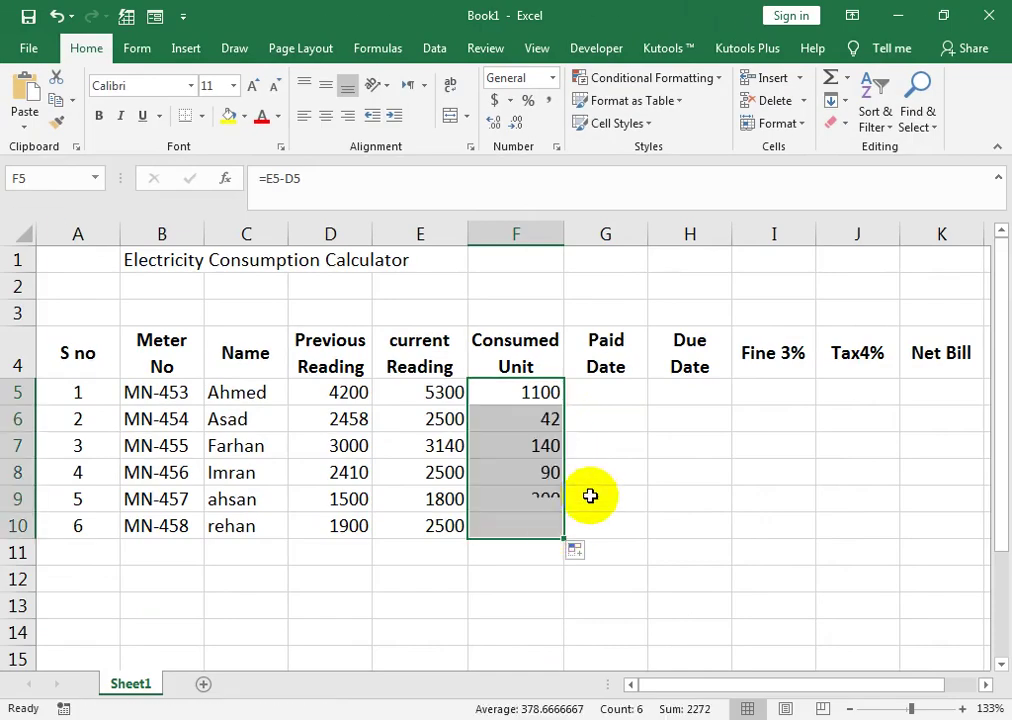
click(615, 397)
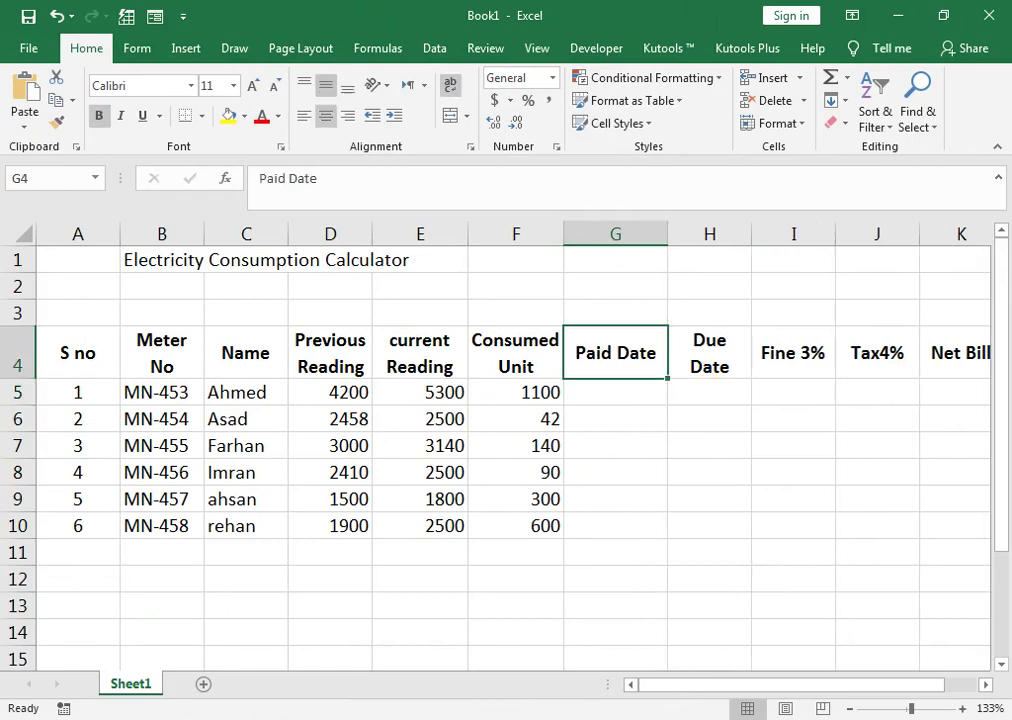
Insert a 'Unit Charges' column G before Paid Date and begin an =IF formula in G5.
right_click(615, 222)
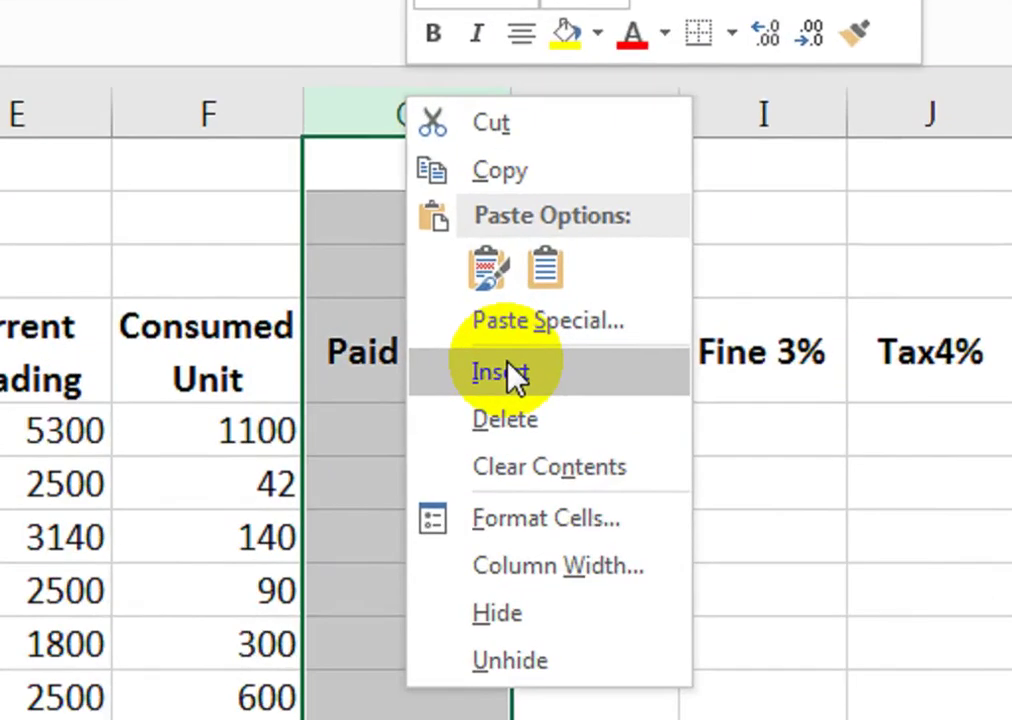
click(515, 375)
click(650, 366)
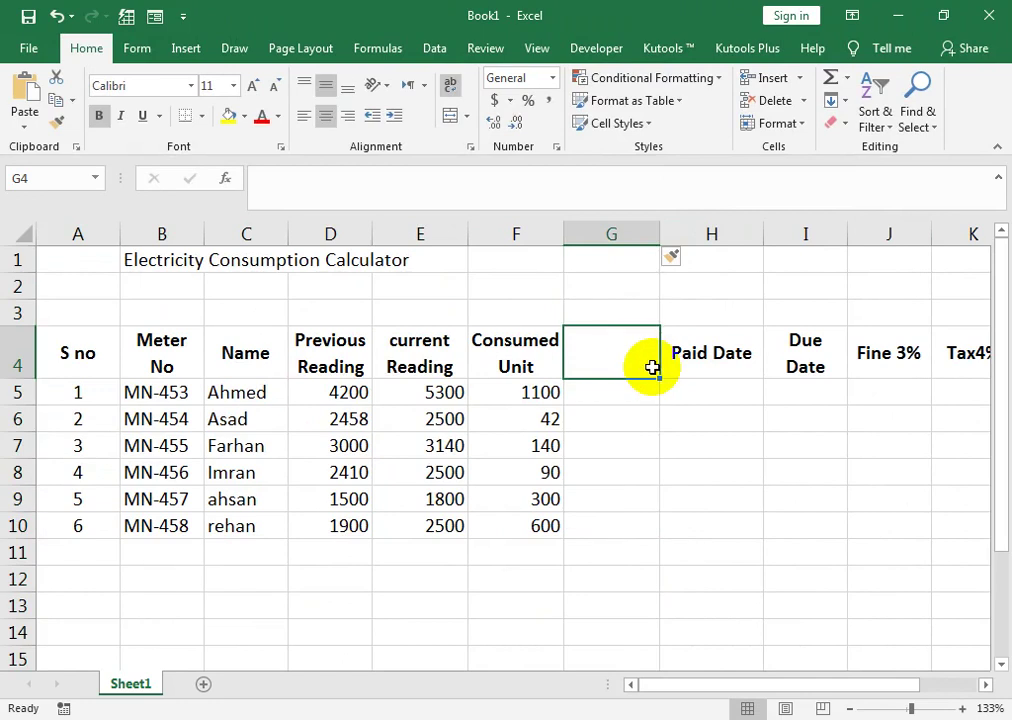
text(Unit Charges)
key(Return)
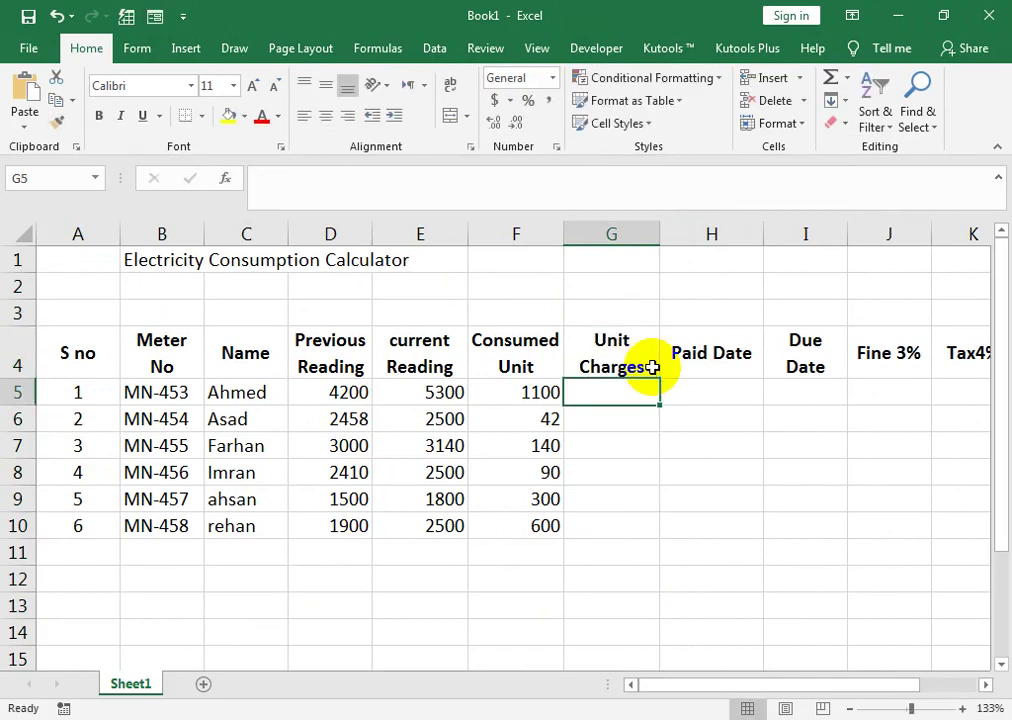
text(=if)
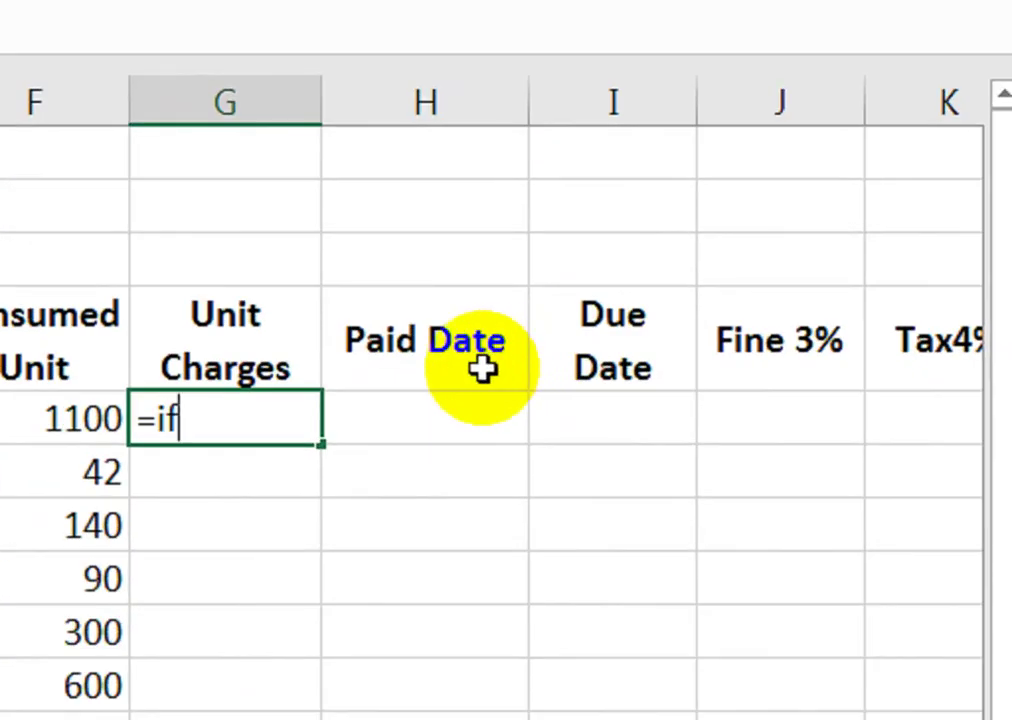
Reopen G5 and retype the formula start as =IF(.
click(204, 419)
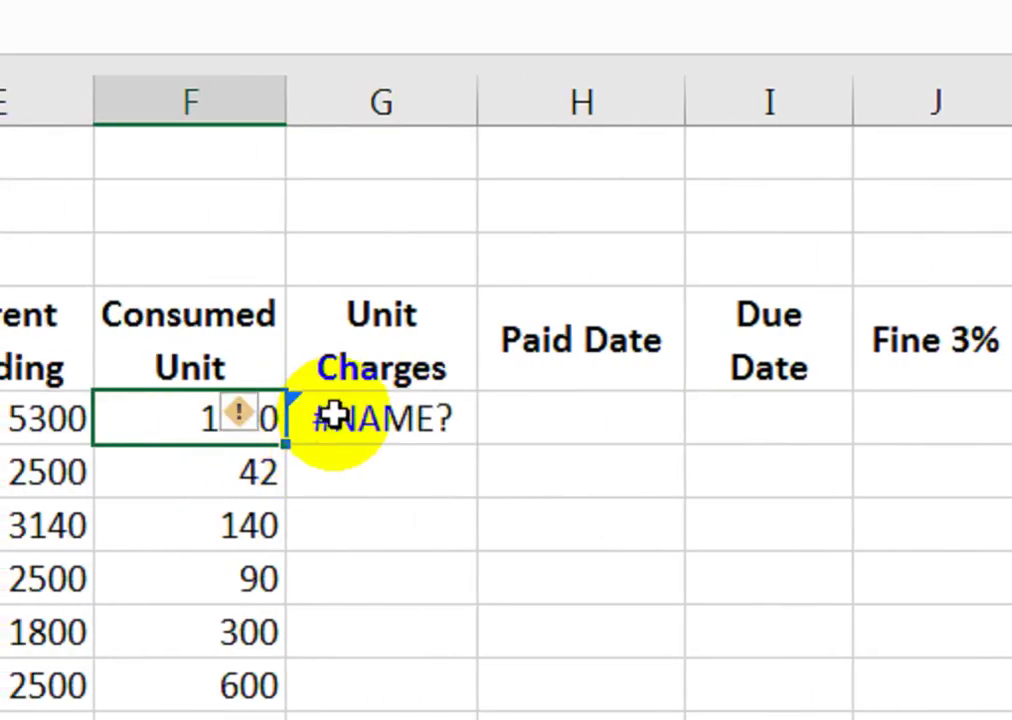
double_click(335, 418)
key(BackSpace)
key(BackSpace)
text(if()
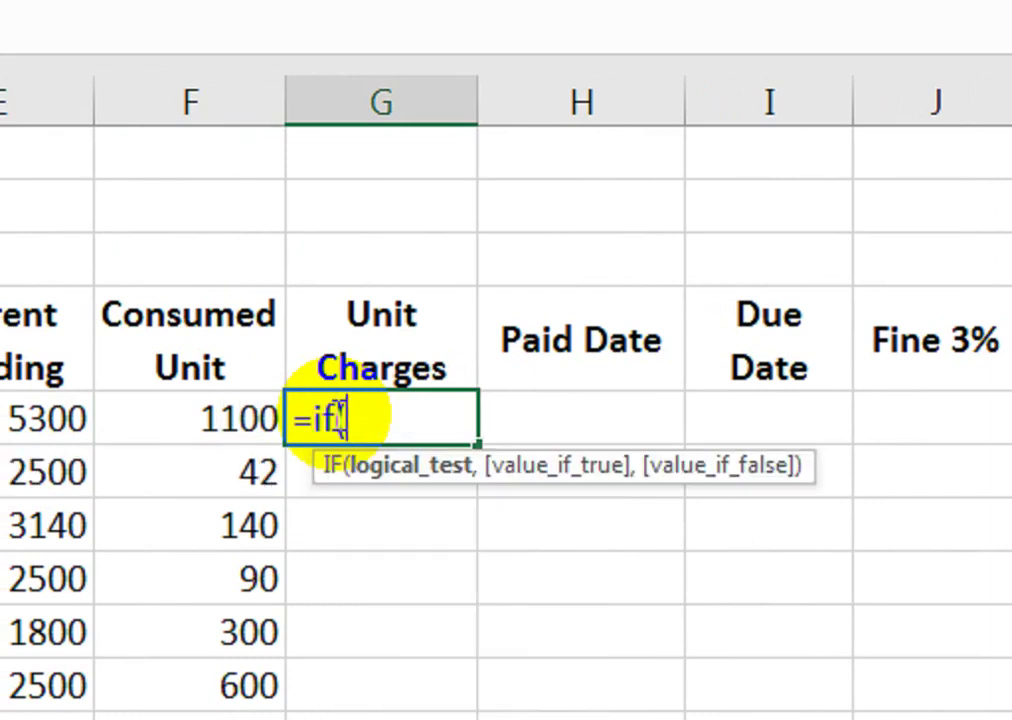
key(BackSpace)
key(BackSpace)
key(BackSpace)
text(IF()
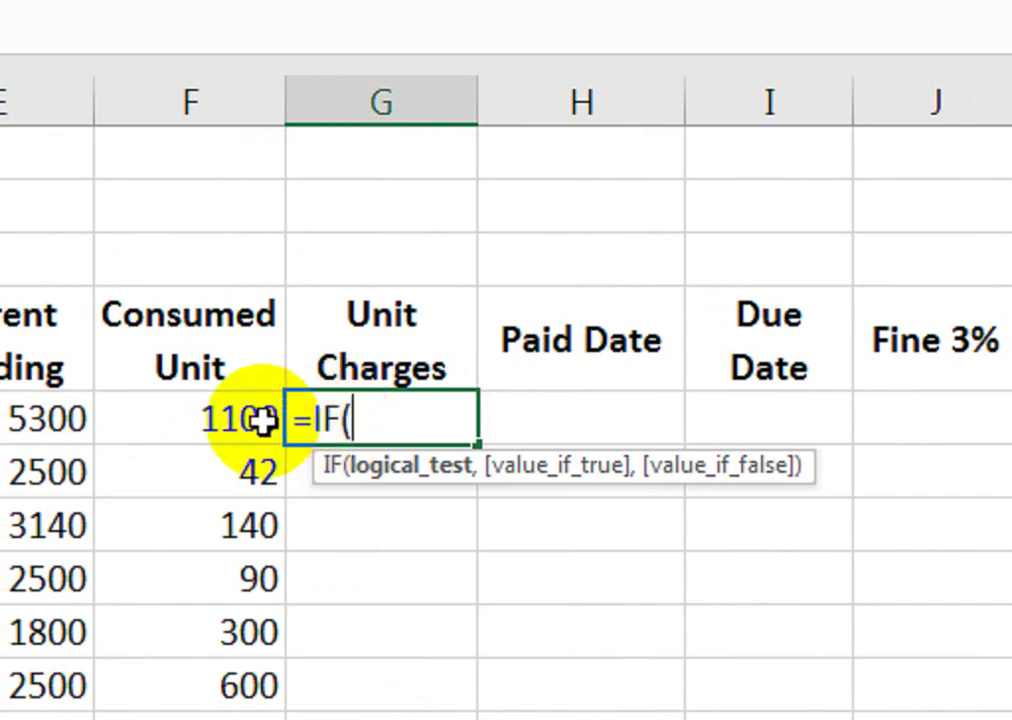
Build the condition F5>=1000 with F5*10 as the true value, opening a nested IF.
click(260, 419)
text(>=10000)
key(BackSpace)
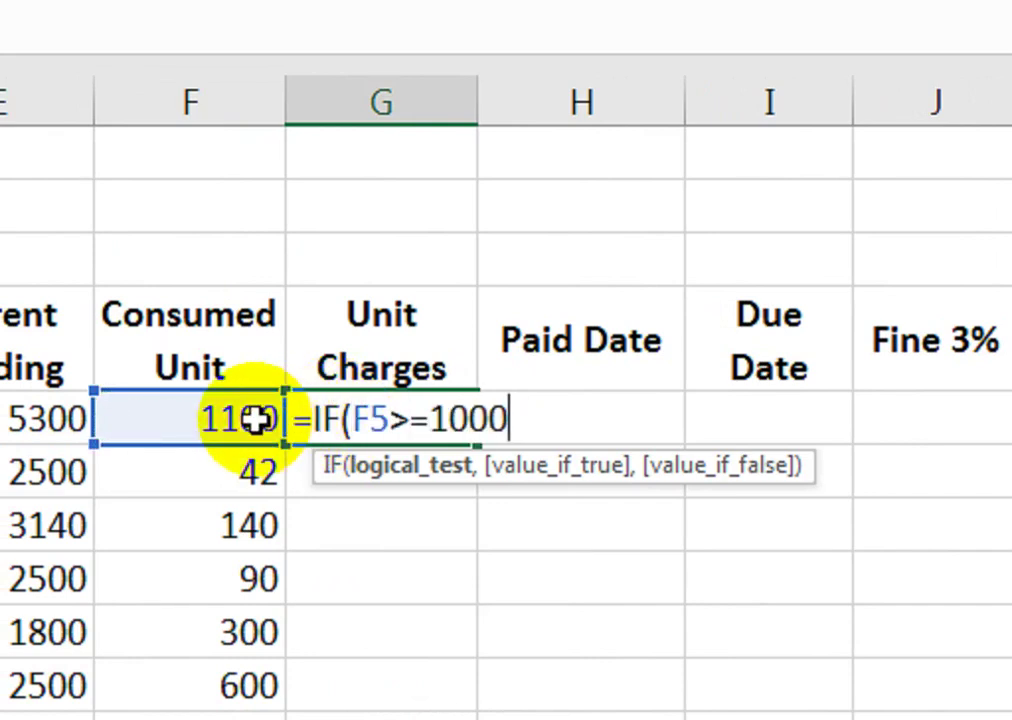
text(,)
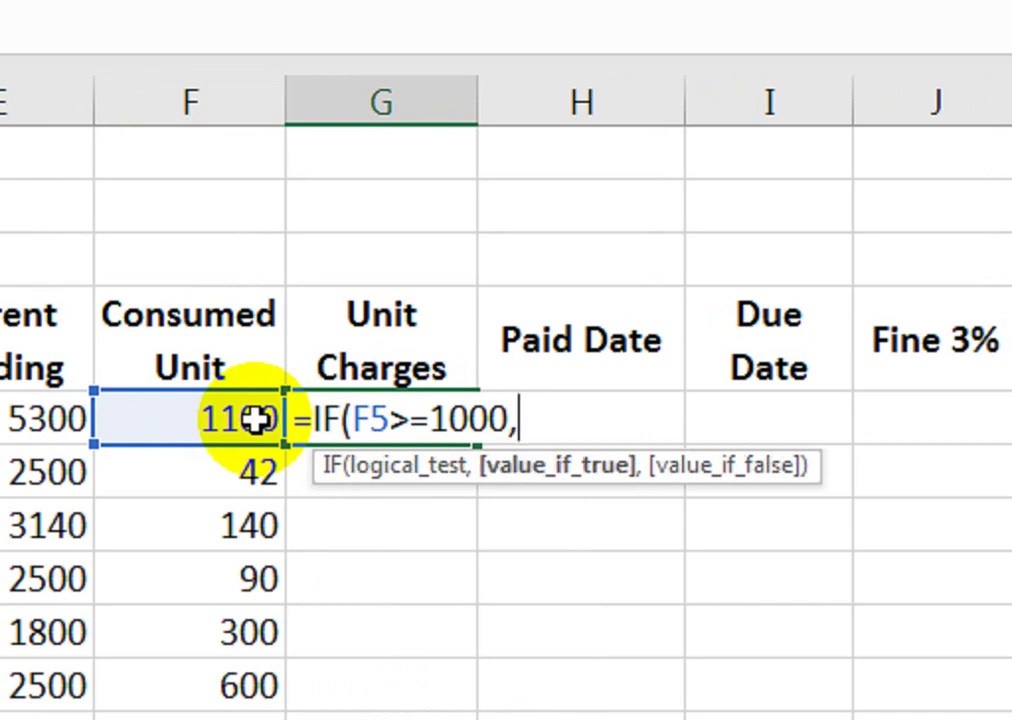
text(")
text(10)
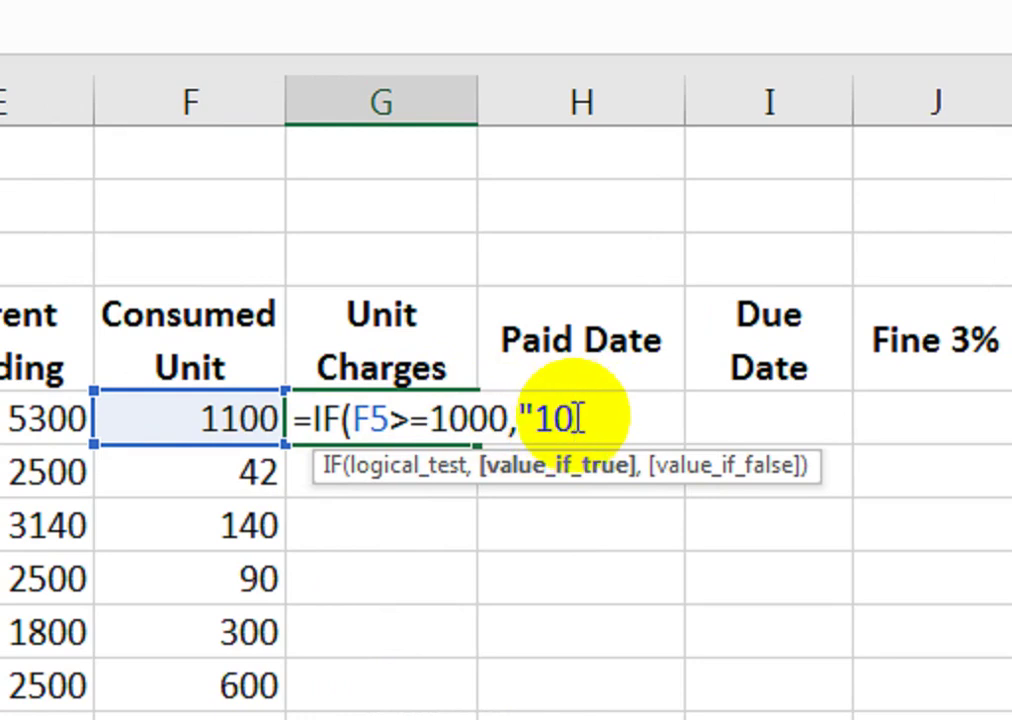
key(BackSpace)
key(BackSpace)
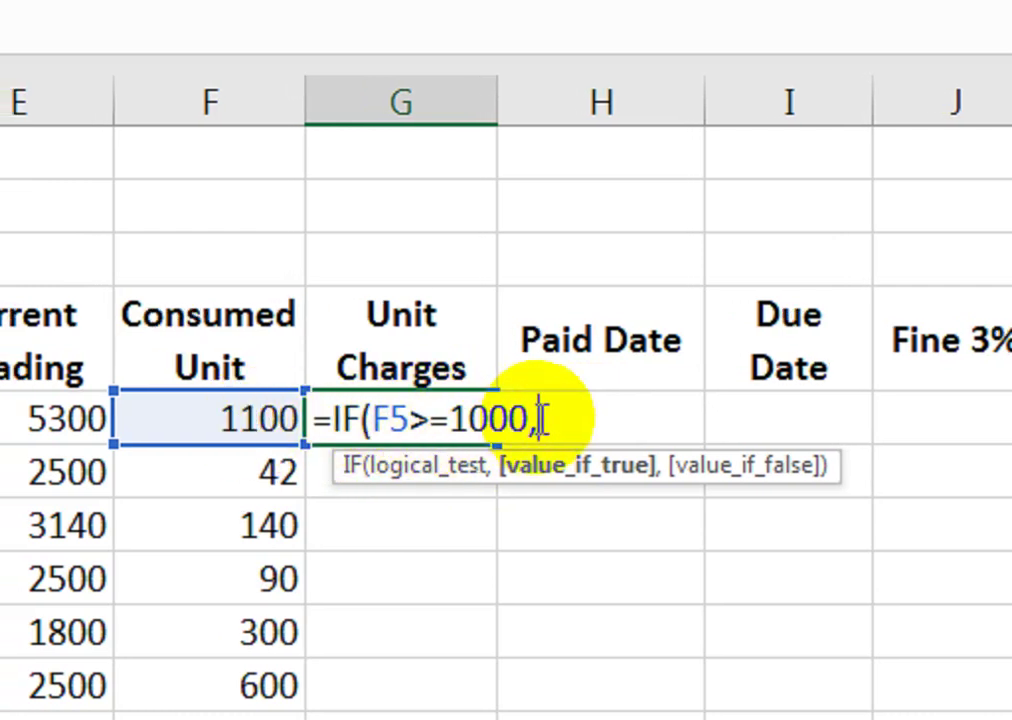
click(265, 420)
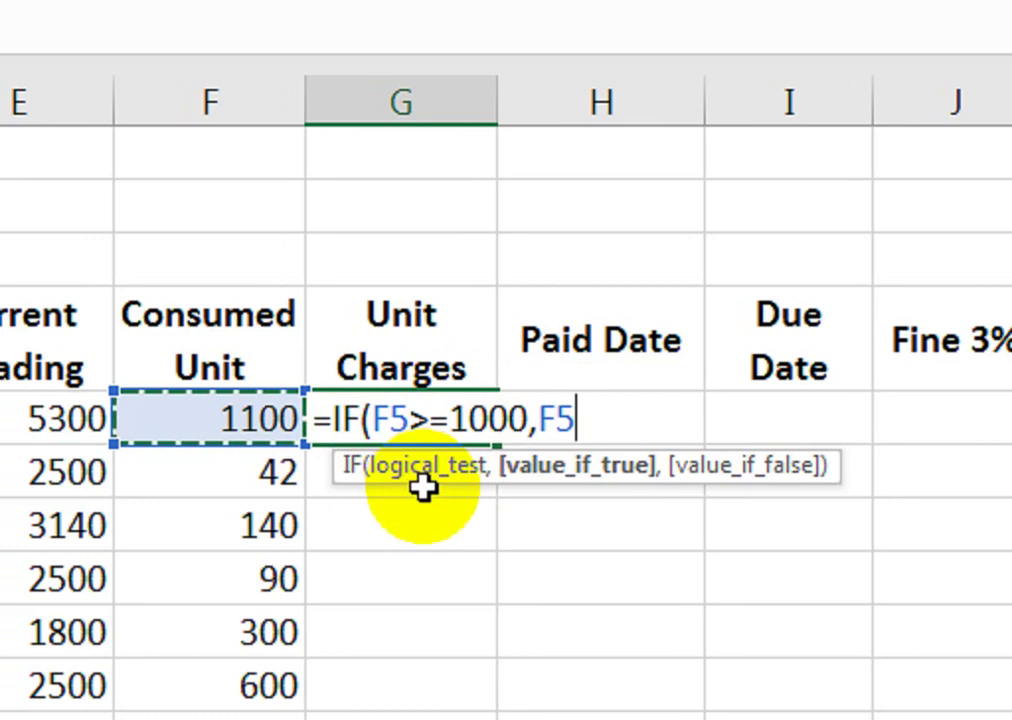
text(*10)
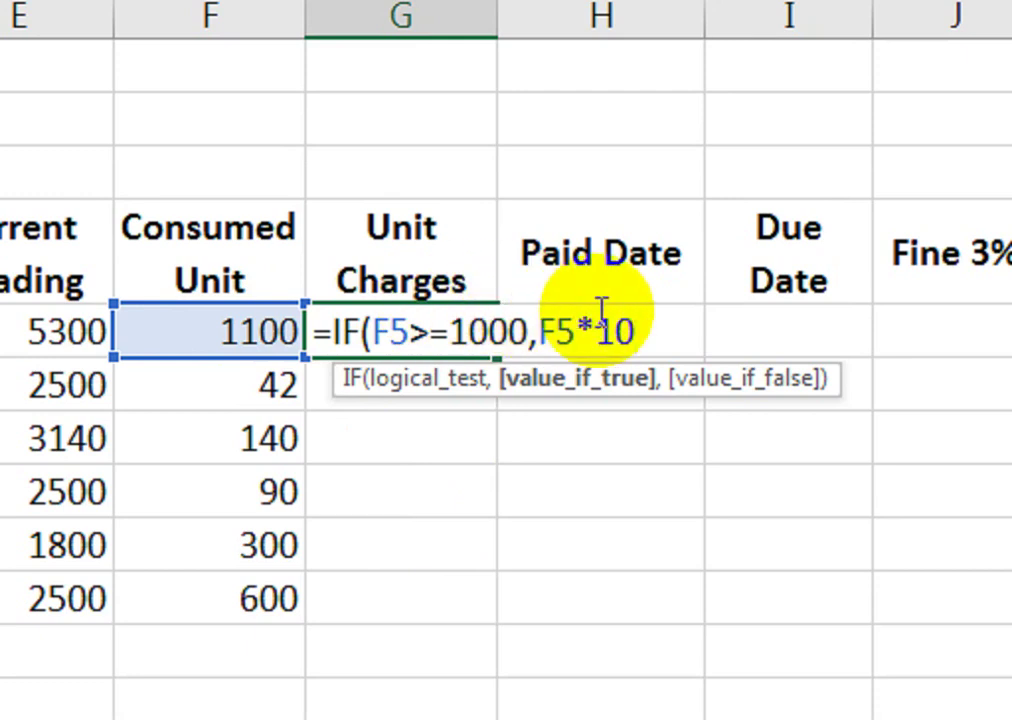
text(,)
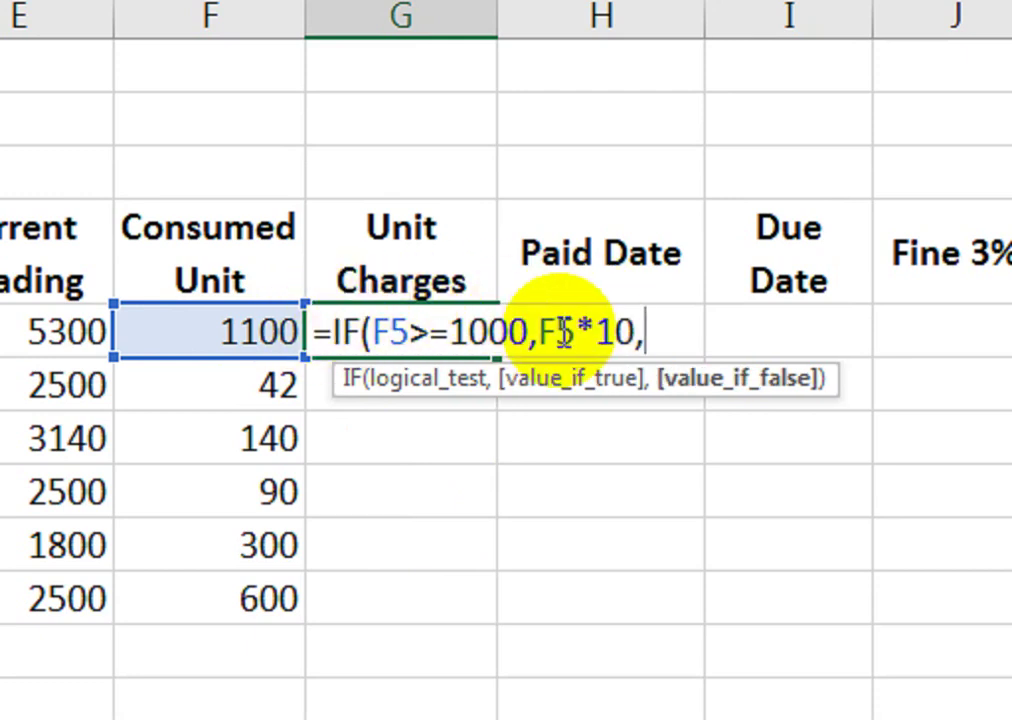
text(IF()
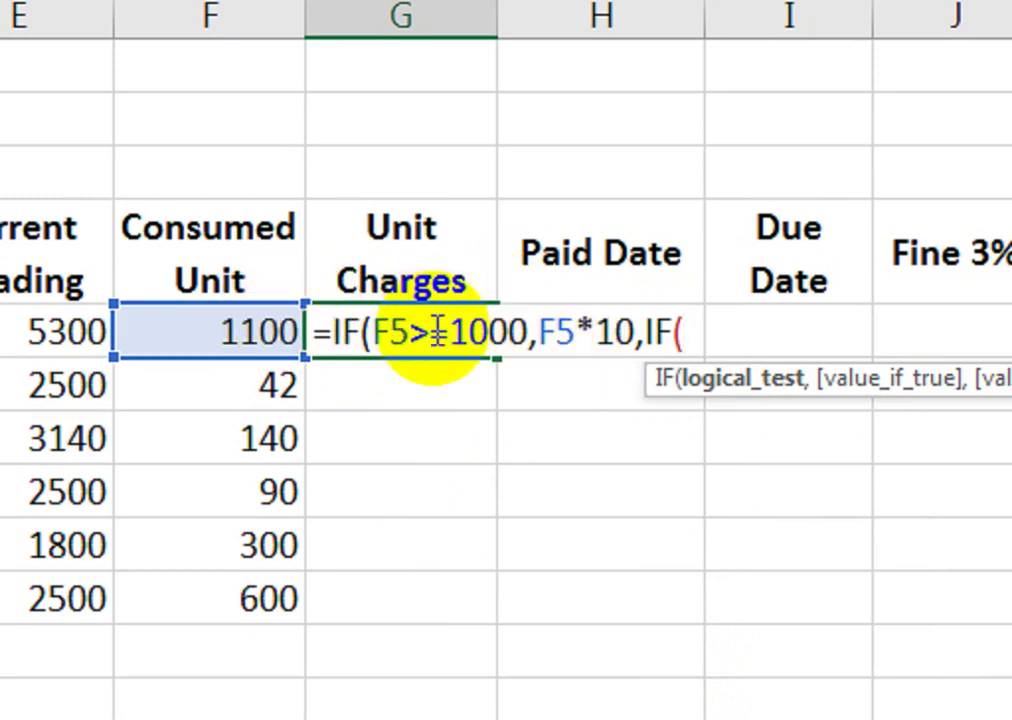
Add the nested tiers charging 8 per unit above 500 and 5 per unit above 300.
click(258, 318)
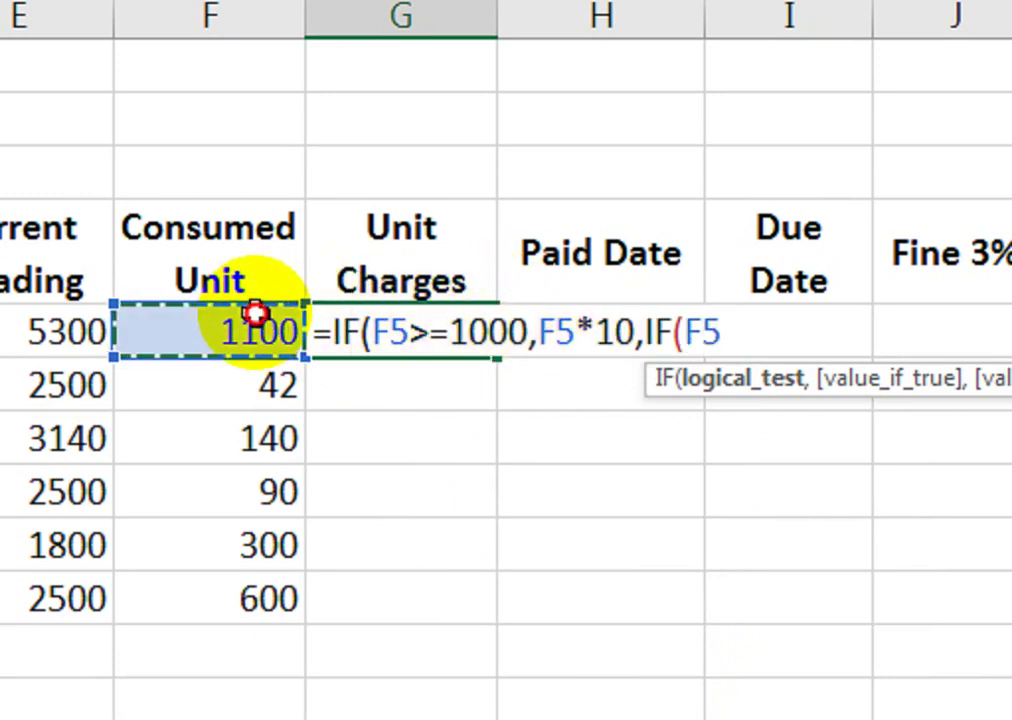
text(>500)
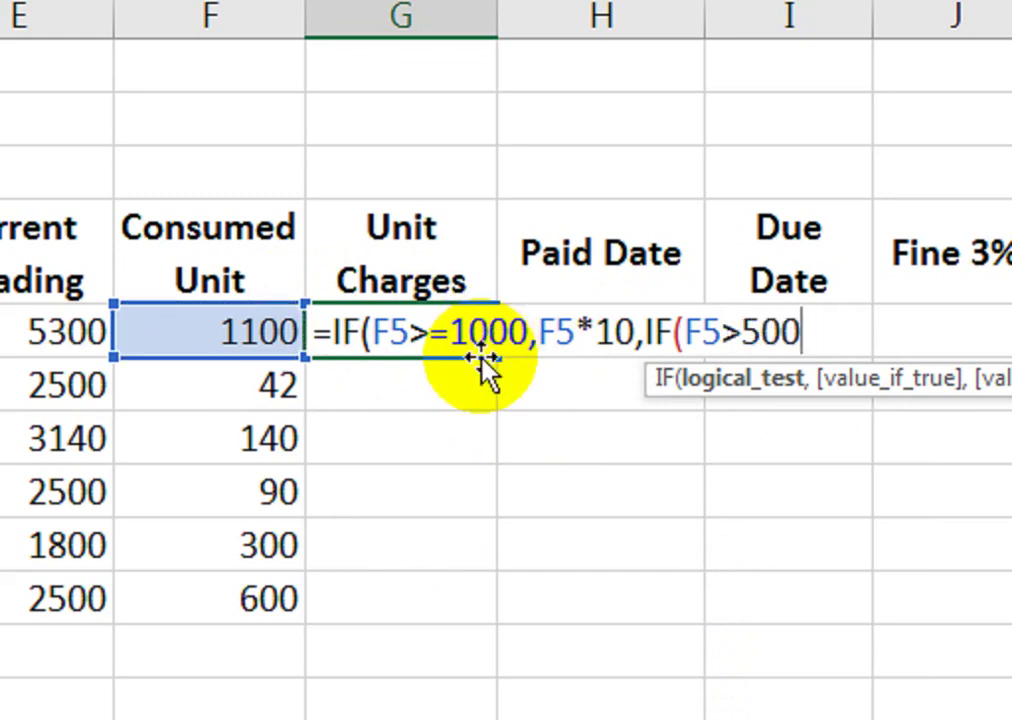
text(,)
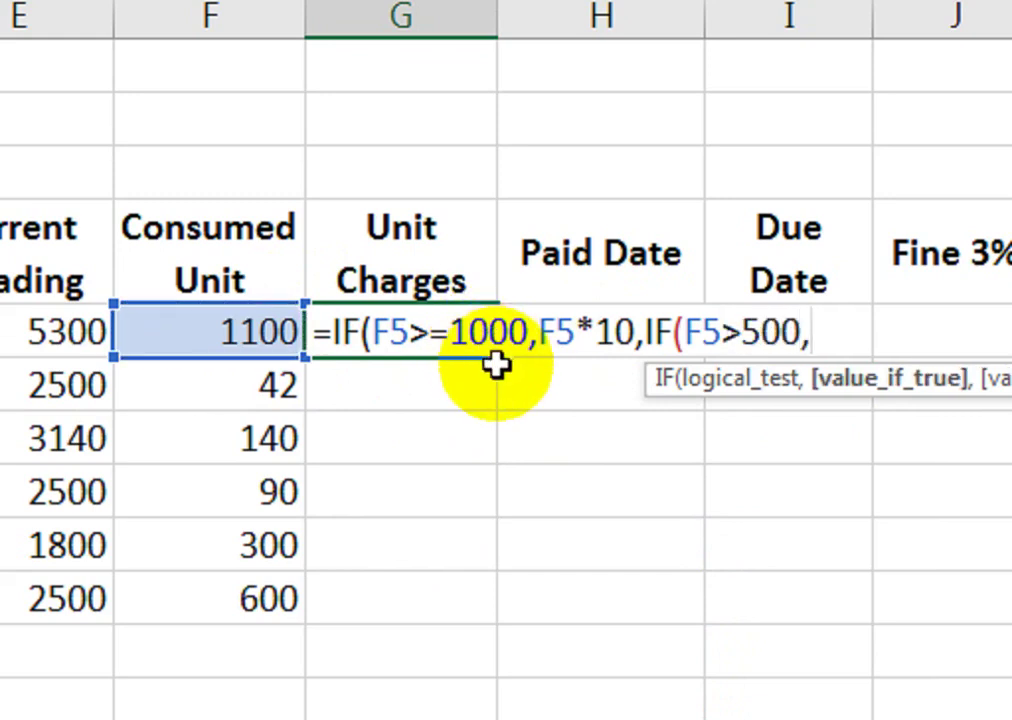
click(255, 332)
text(*8)
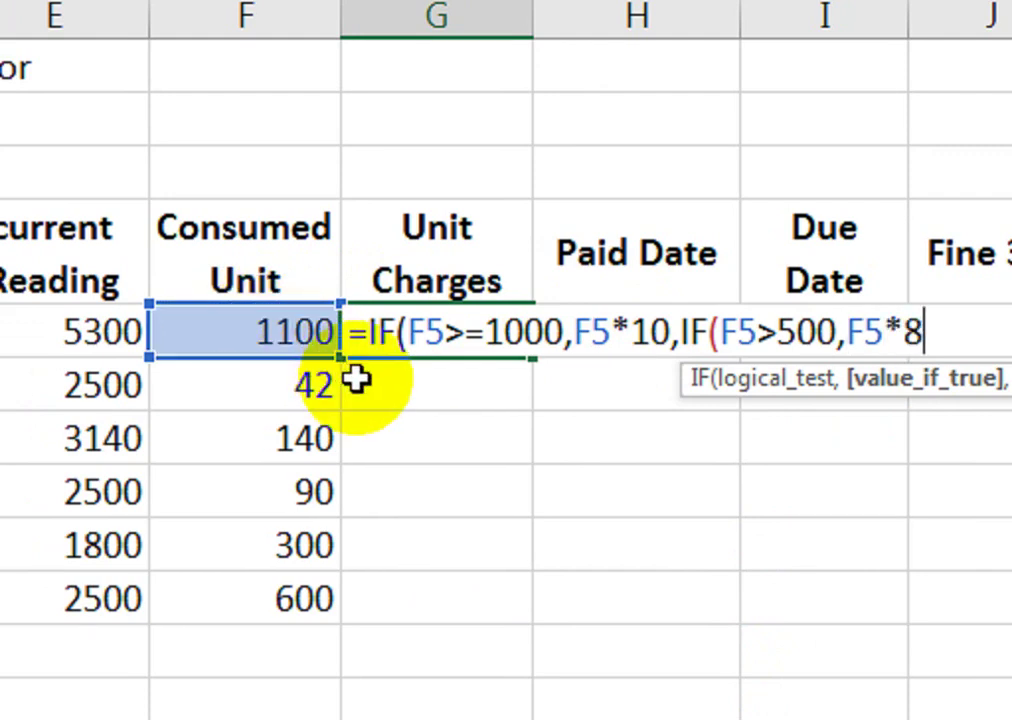
text(,IF)
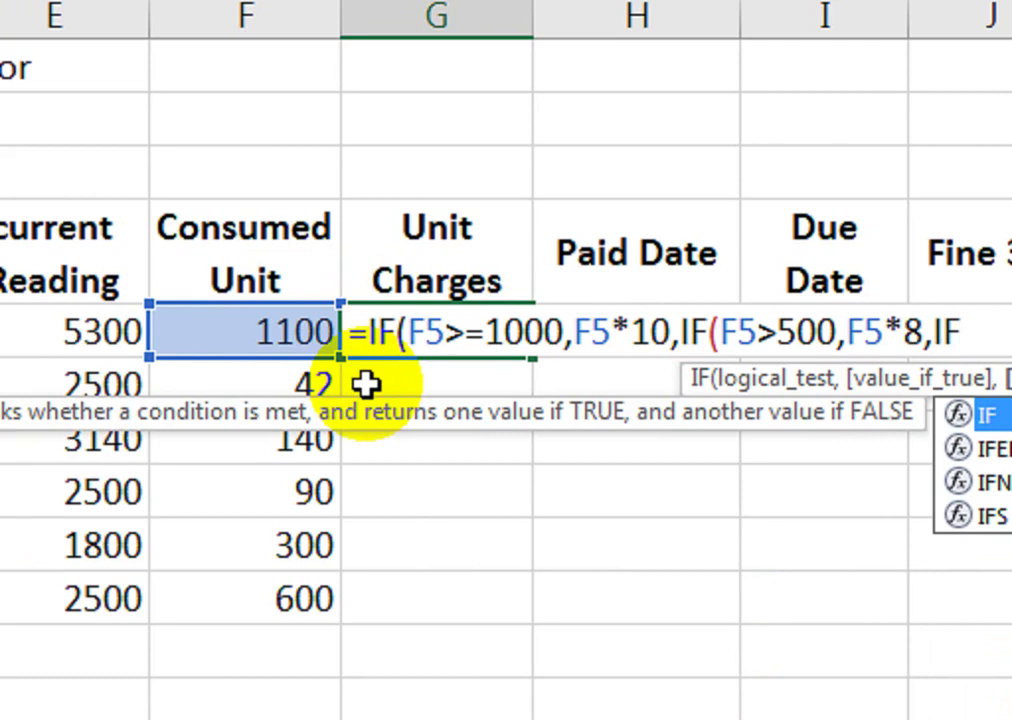
text(()
click(258, 332)
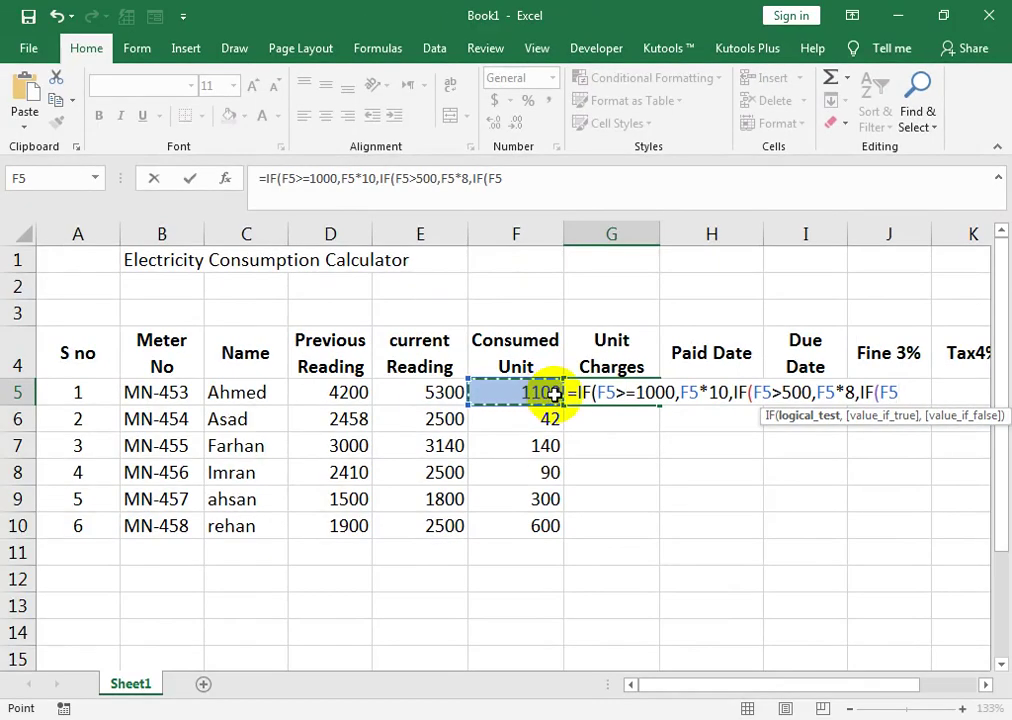
text(>5)
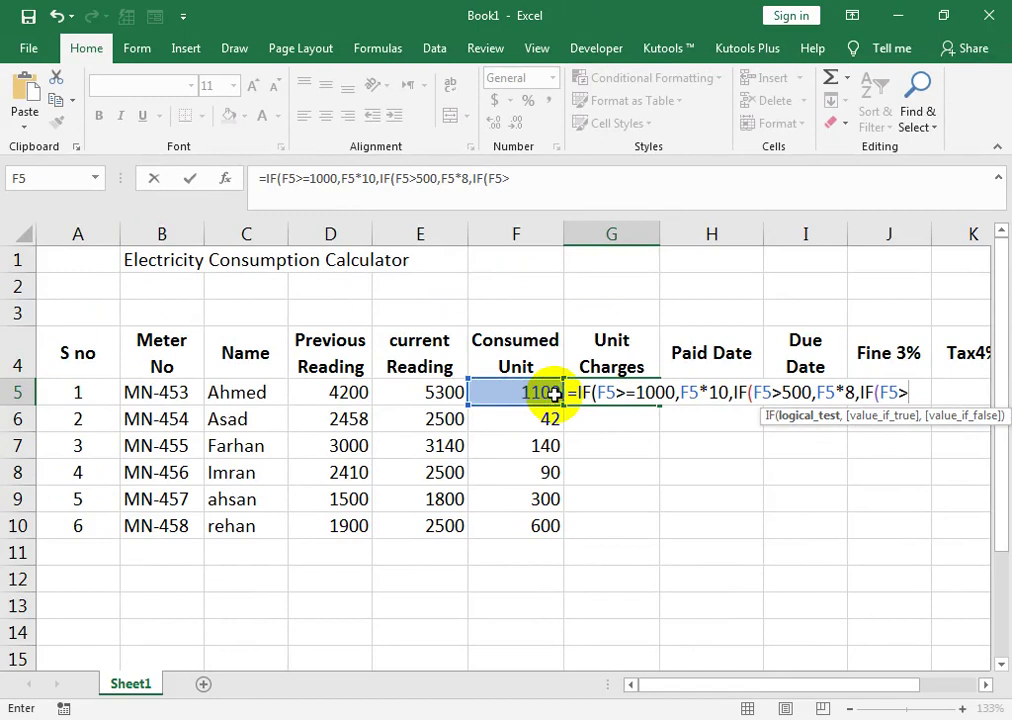
text(00,)
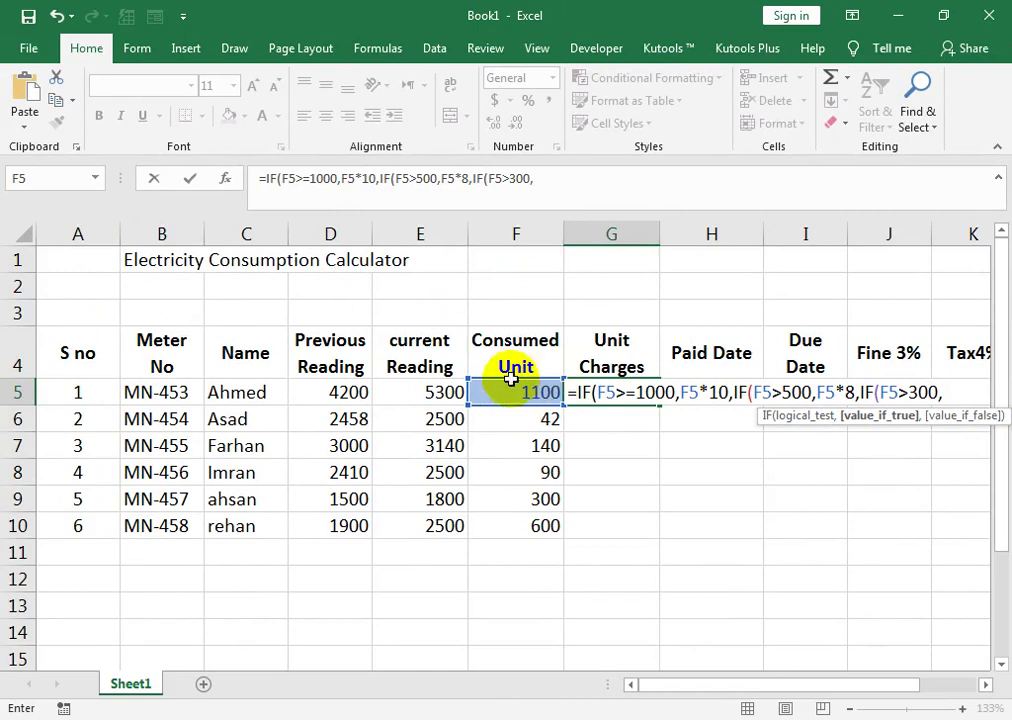
click(540, 396)
text(*8)
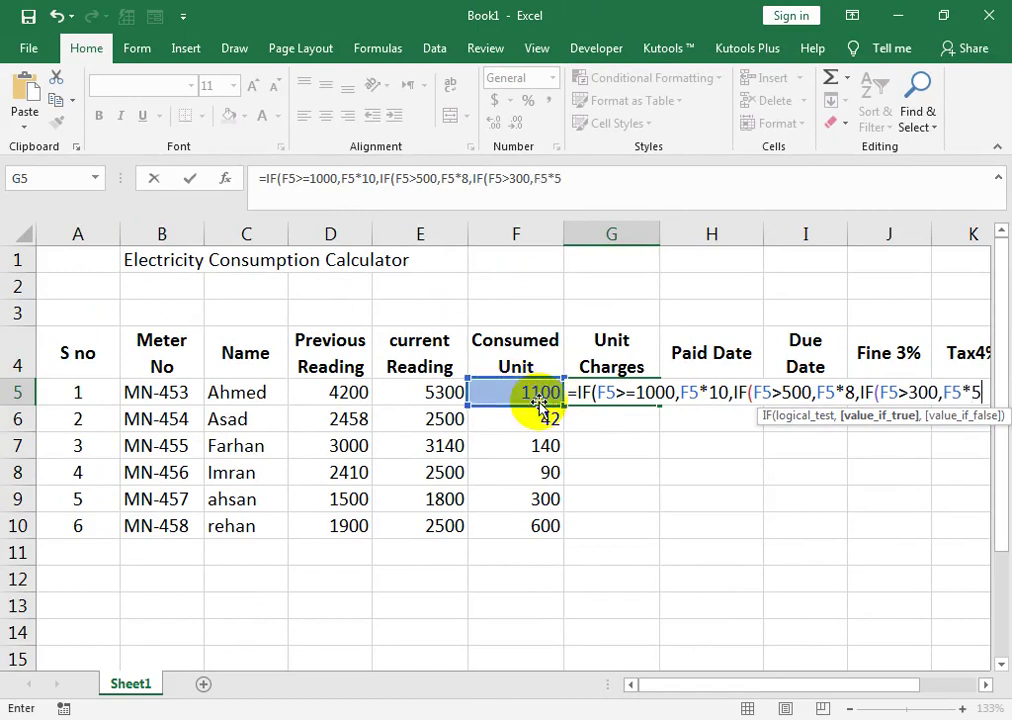
text(,)
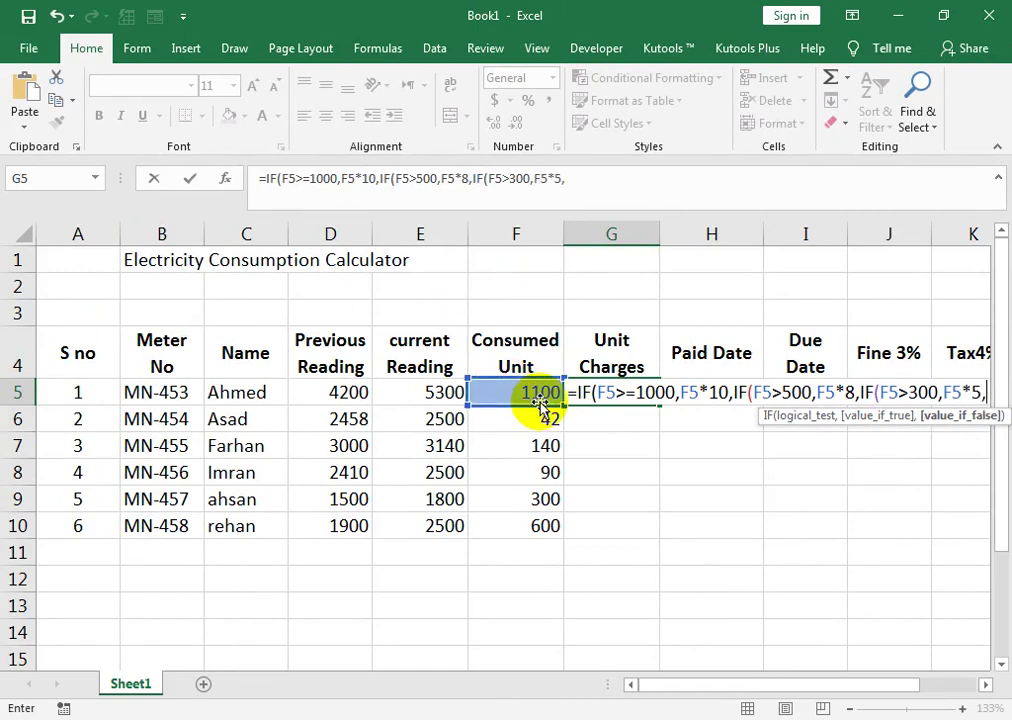
text(IF()
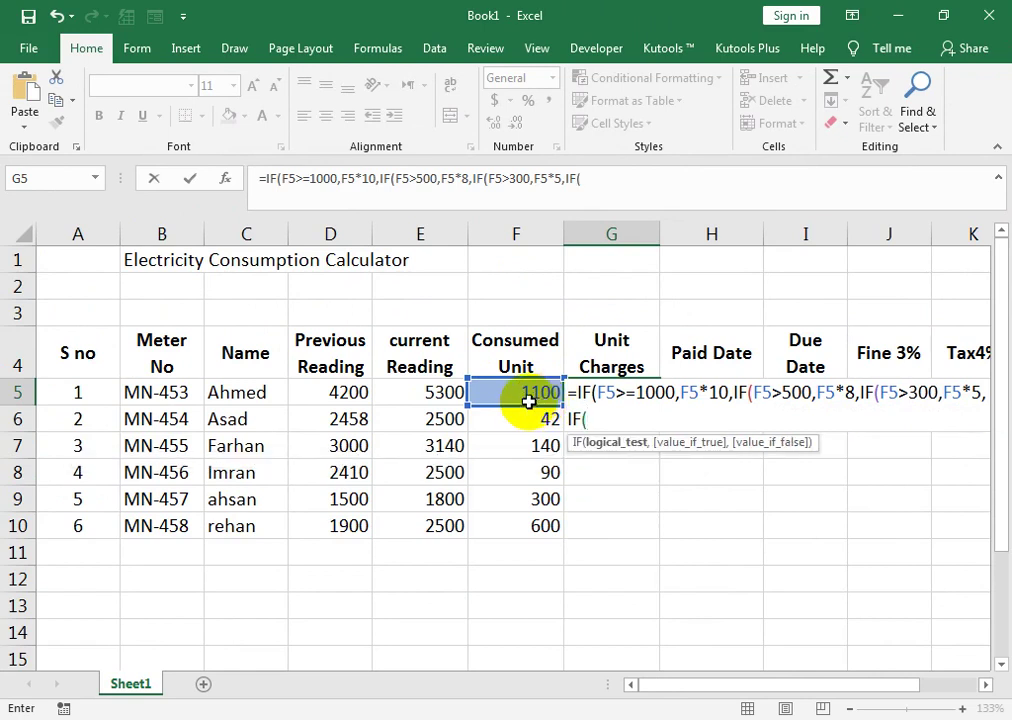
Add the final F5<=300 tier at 4 per unit and close the formula, showing 11000.
click(540, 400)
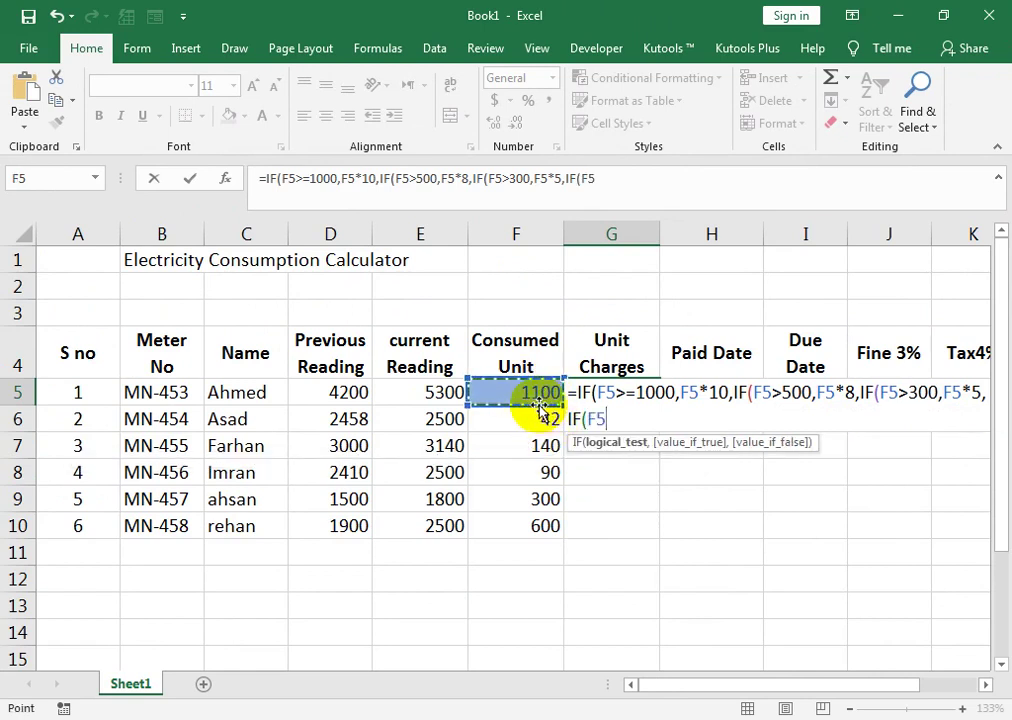
text(<30)
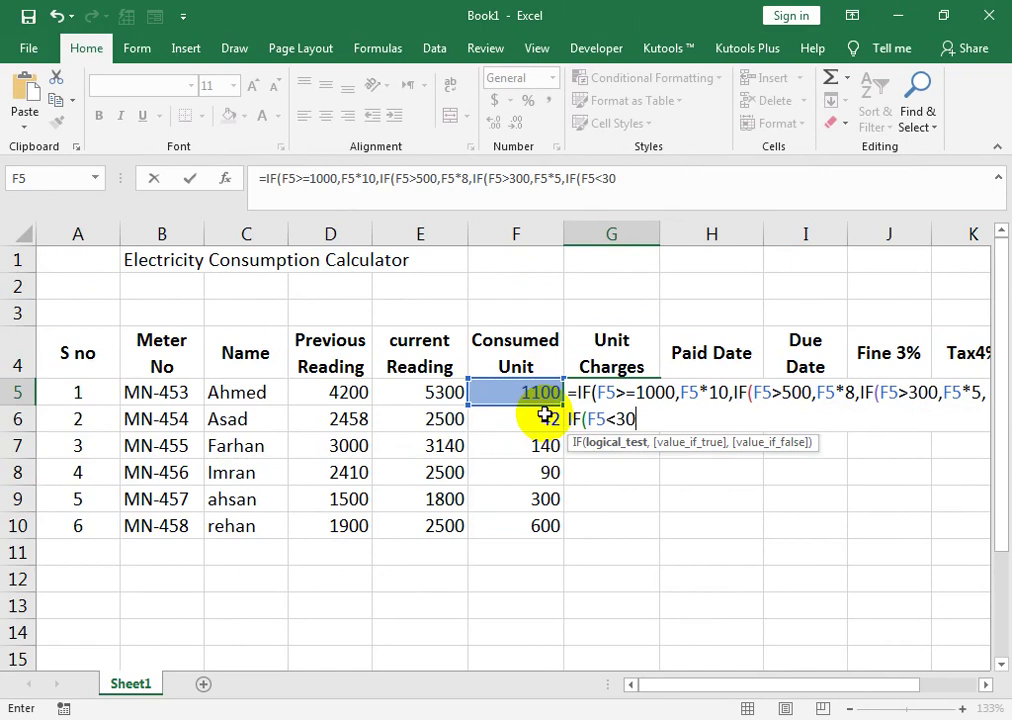
text(0,)
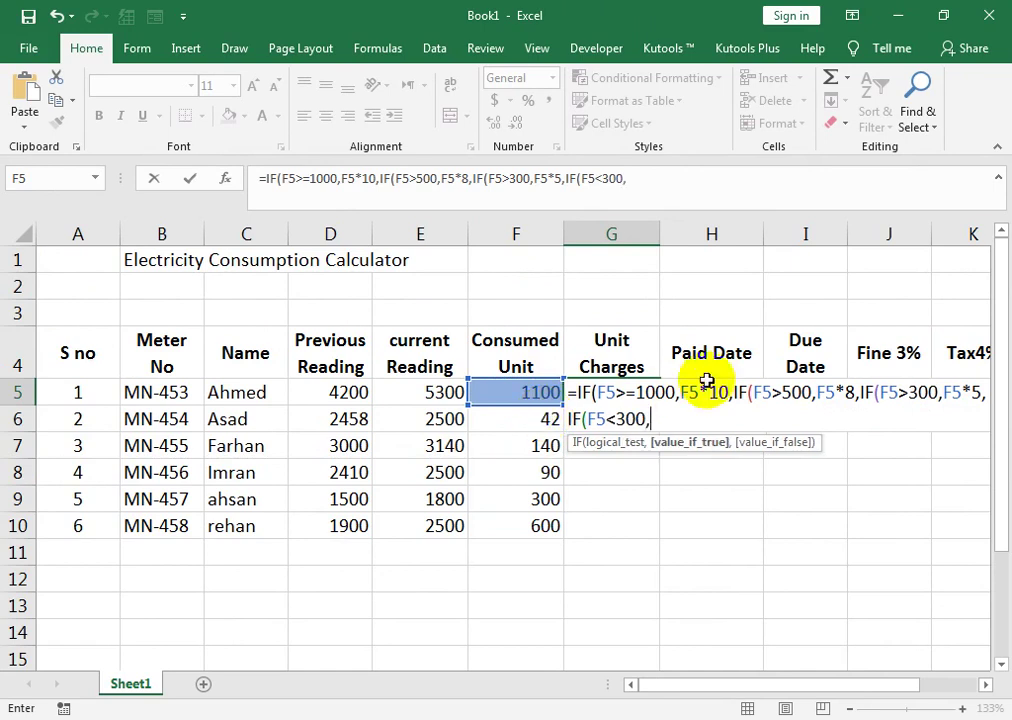
click(912, 392)
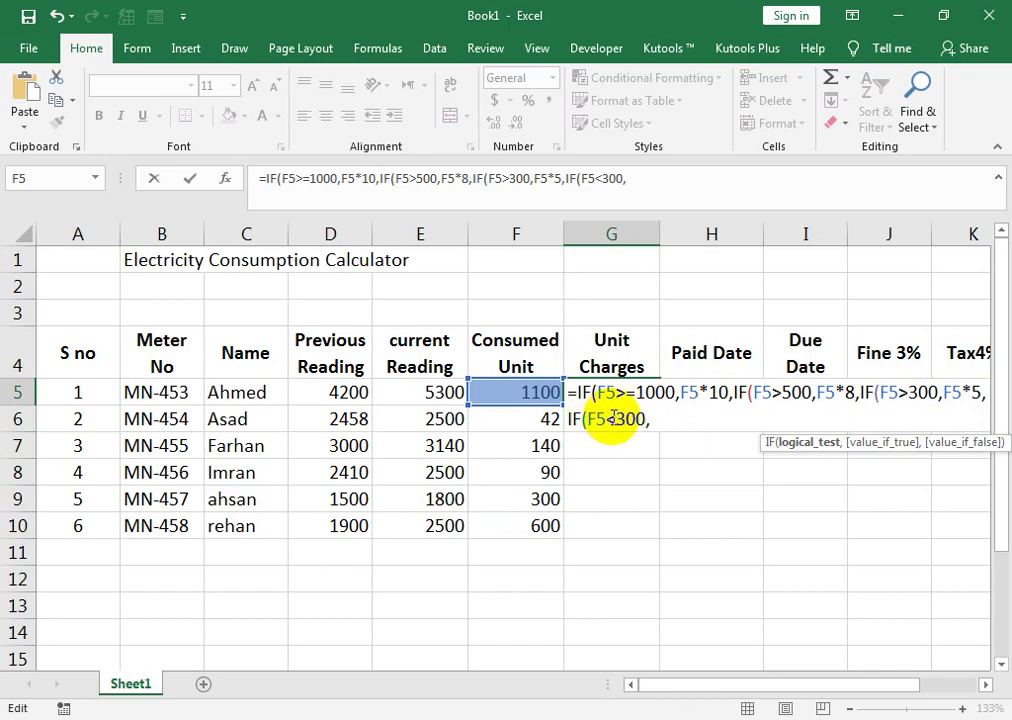
click(614, 419)
text(=)
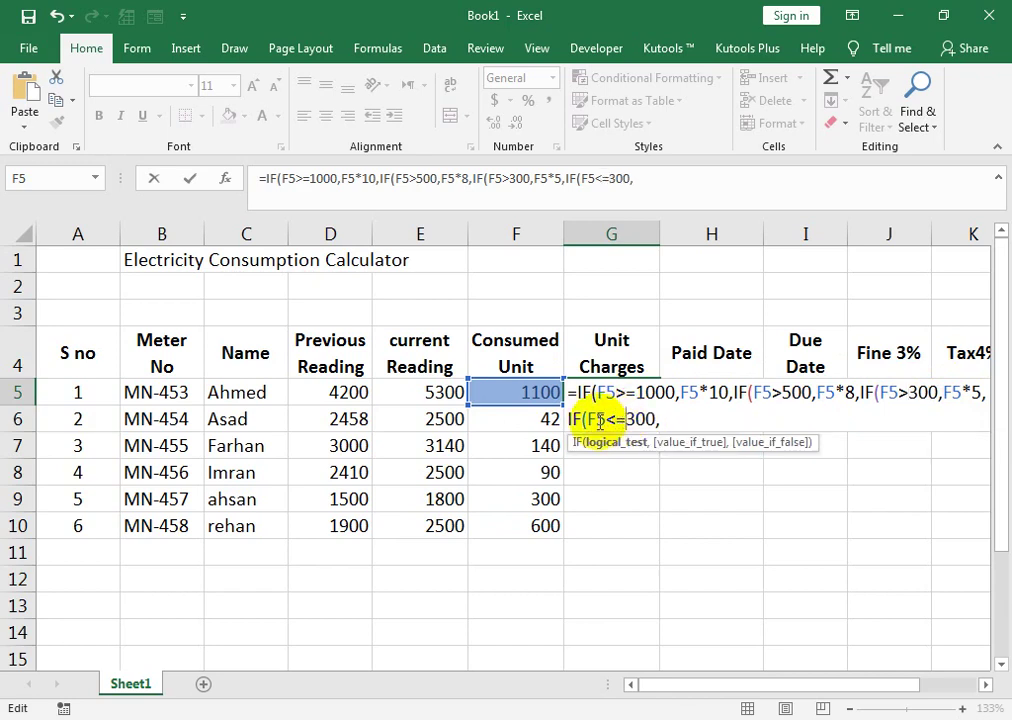
click(670, 425)
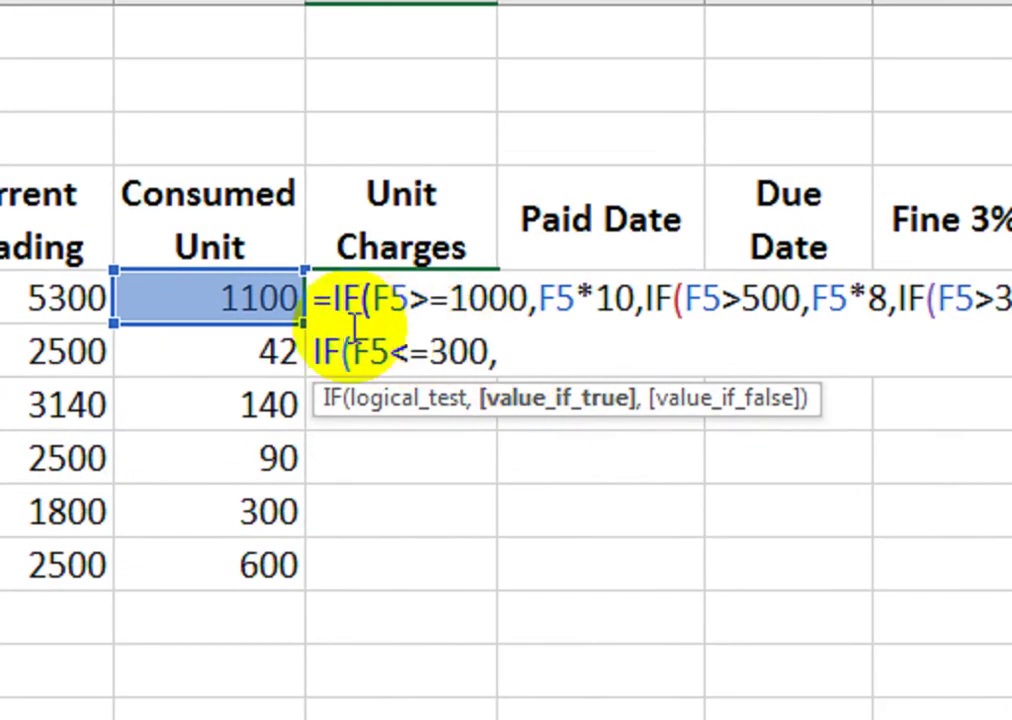
click(542, 390)
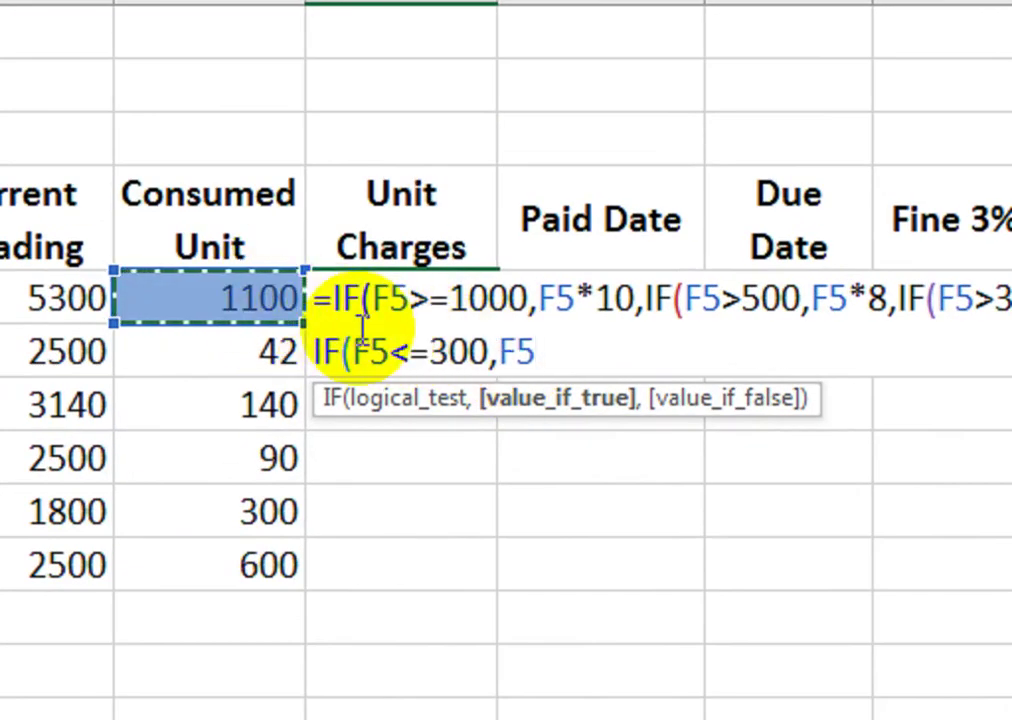
text(4)
key(BackSpace)
text(*4)
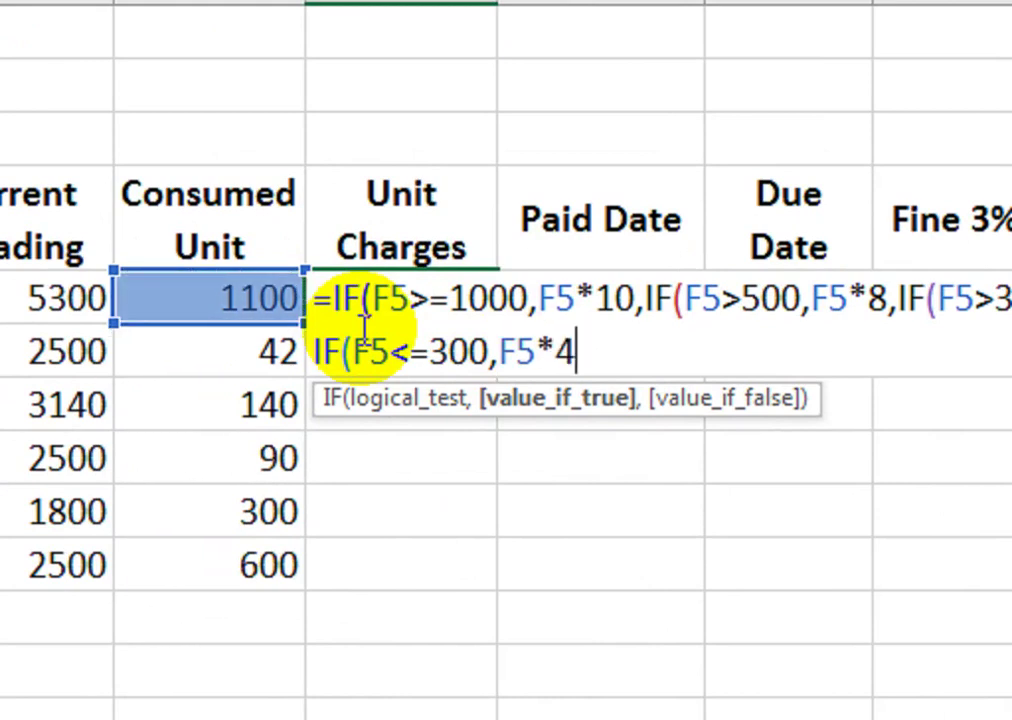
text()))))
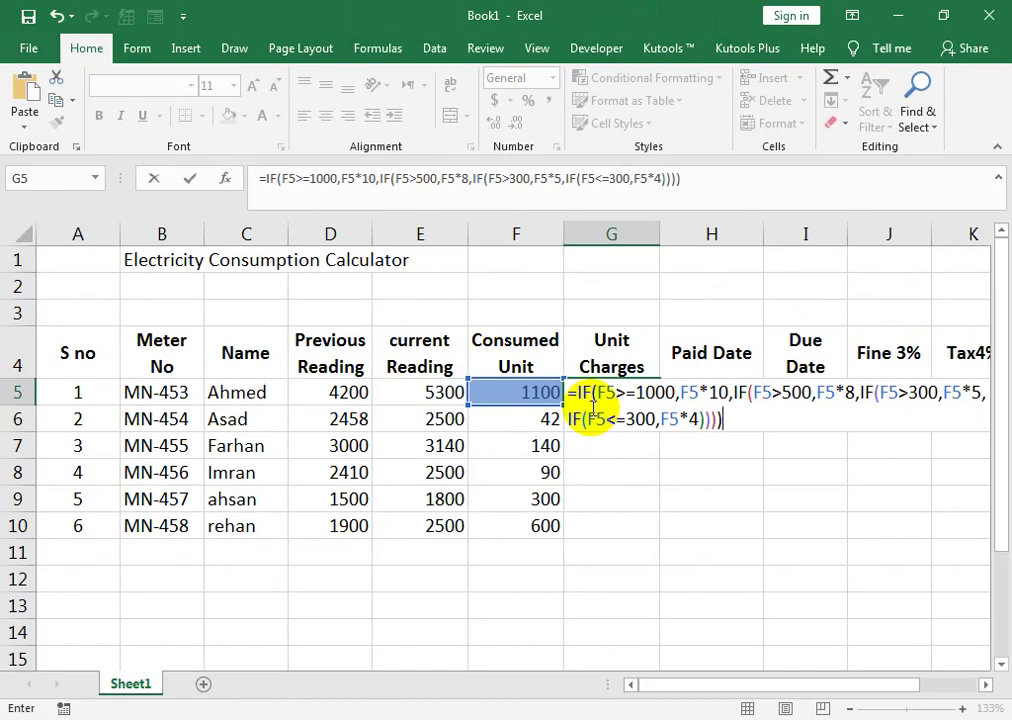
key(Return)
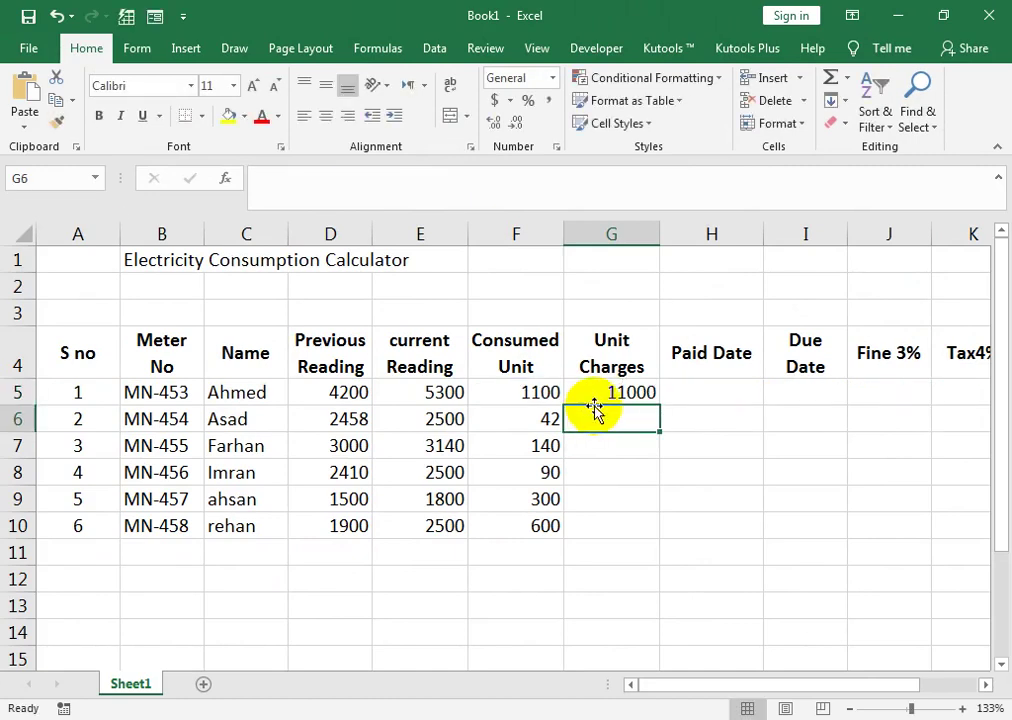
Copy the G5 unit-charge formula down to G10, giving 11000, 168, 560, 360, 1200 and 4800.
click(648, 400)
drag(659, 406, 644, 524)
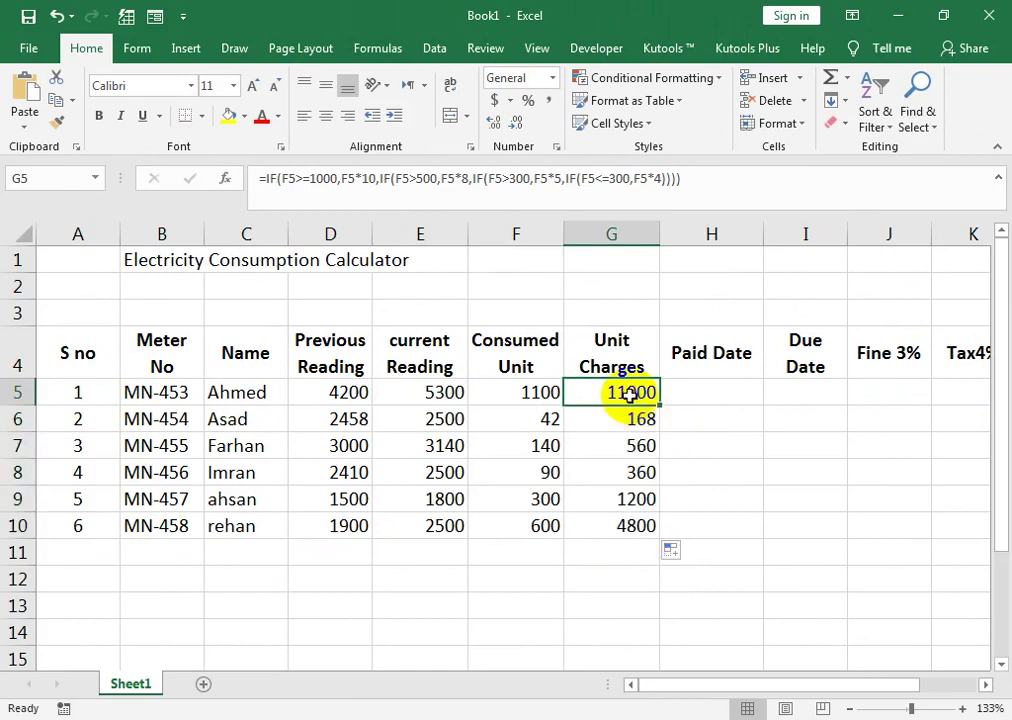
double_click(621, 394)
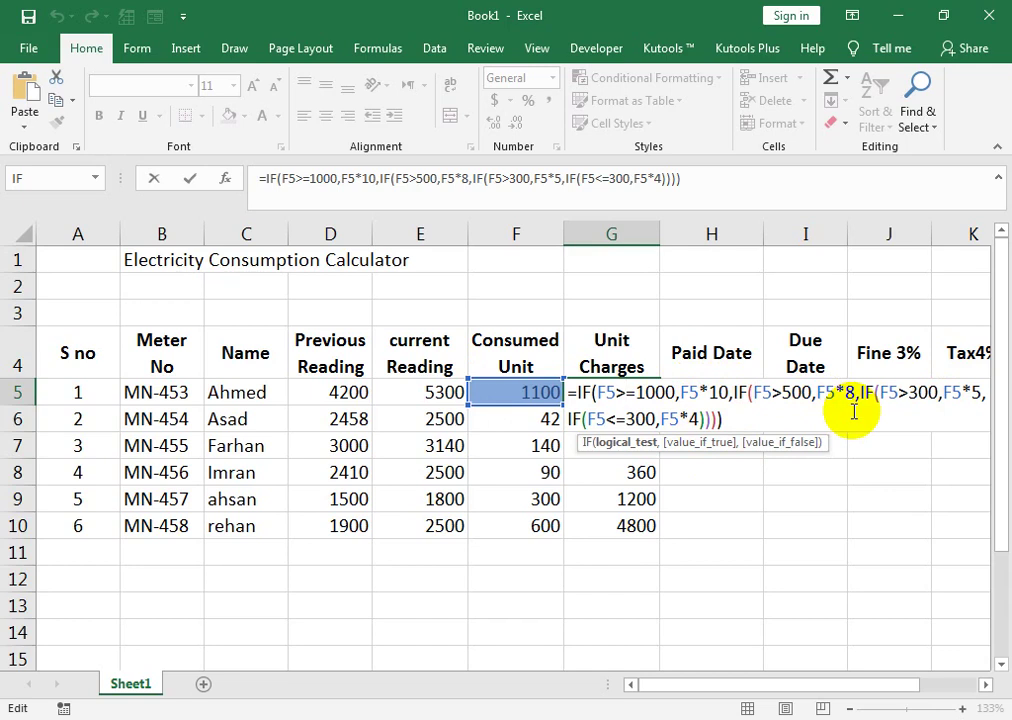
key(Return)
click(735, 385)
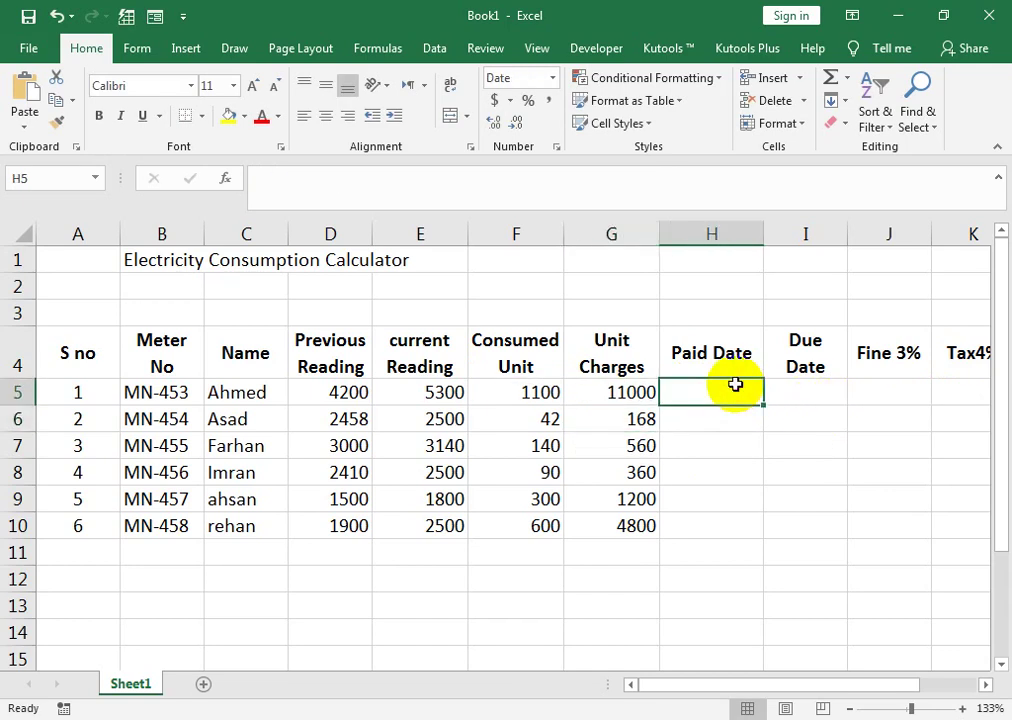
Enter paid dates 12/25/2019, 12/28/2019, 12/20/2019, 12/21/2019 and 12/20/2019 into H5:H9.
text(12/25/19)
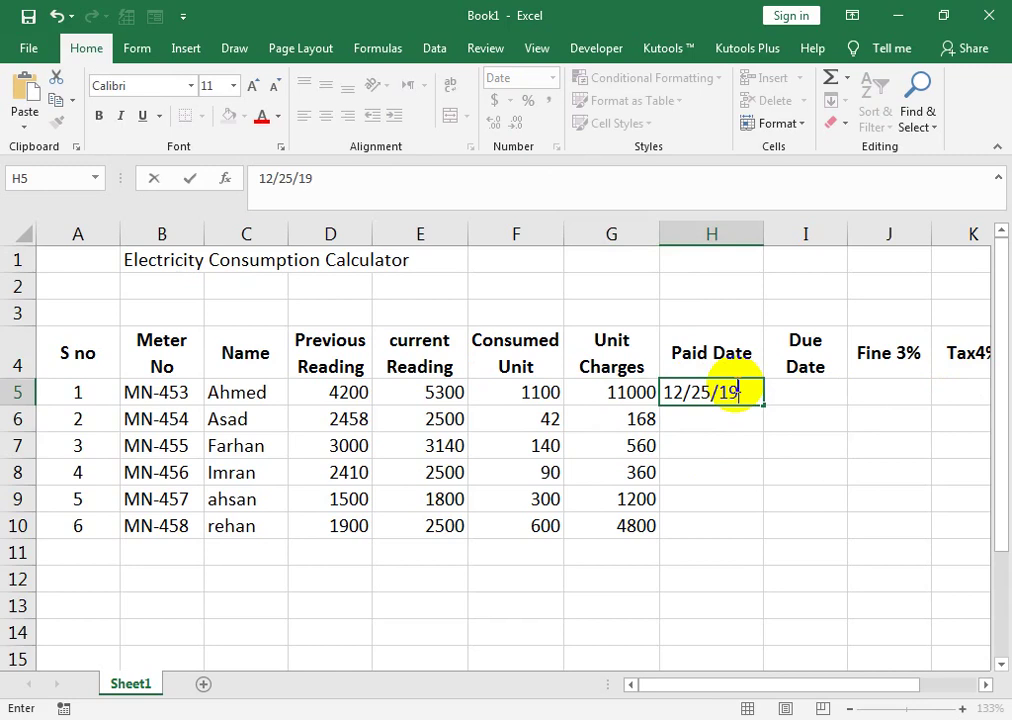
key(Return)
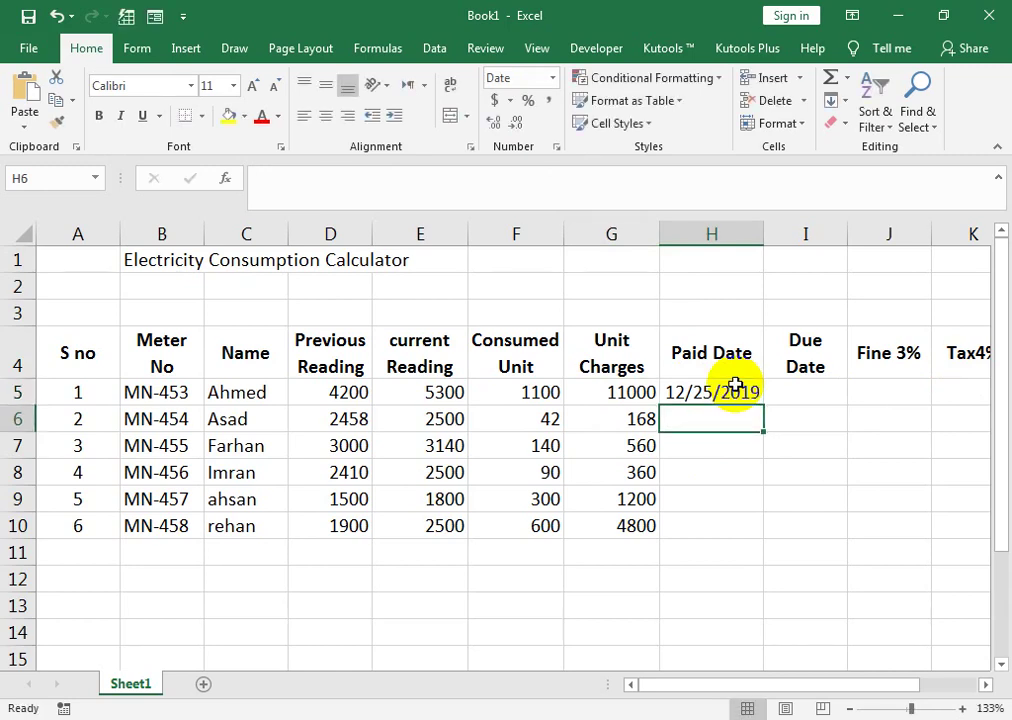
text(12/28/2019)
key(Return)
text(12/)
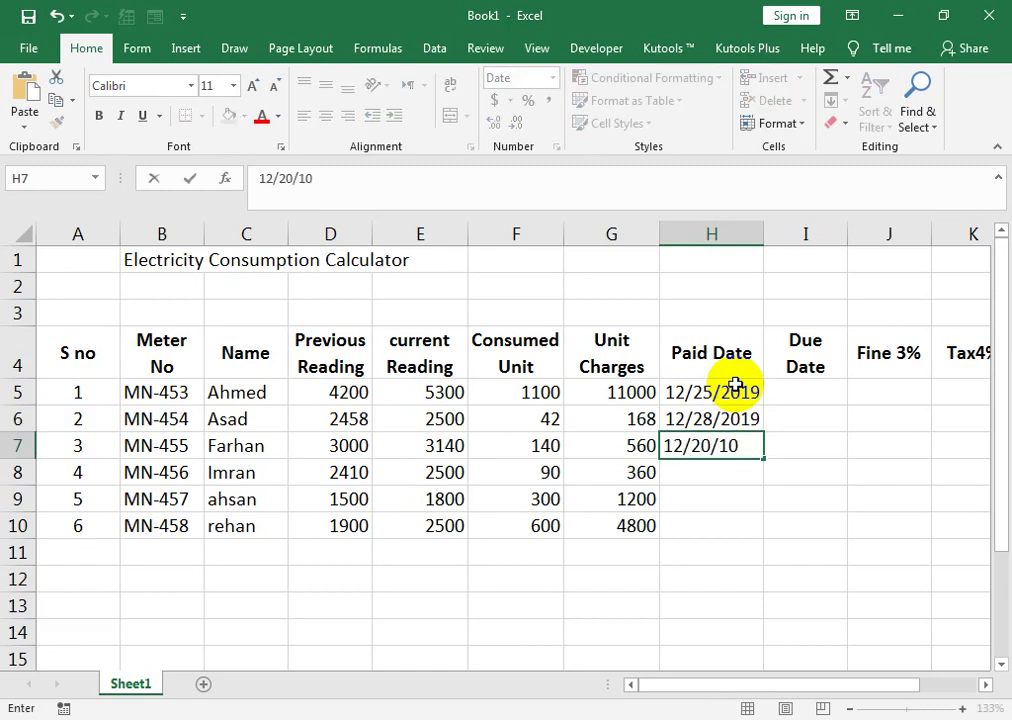
key(Return)
text(21)
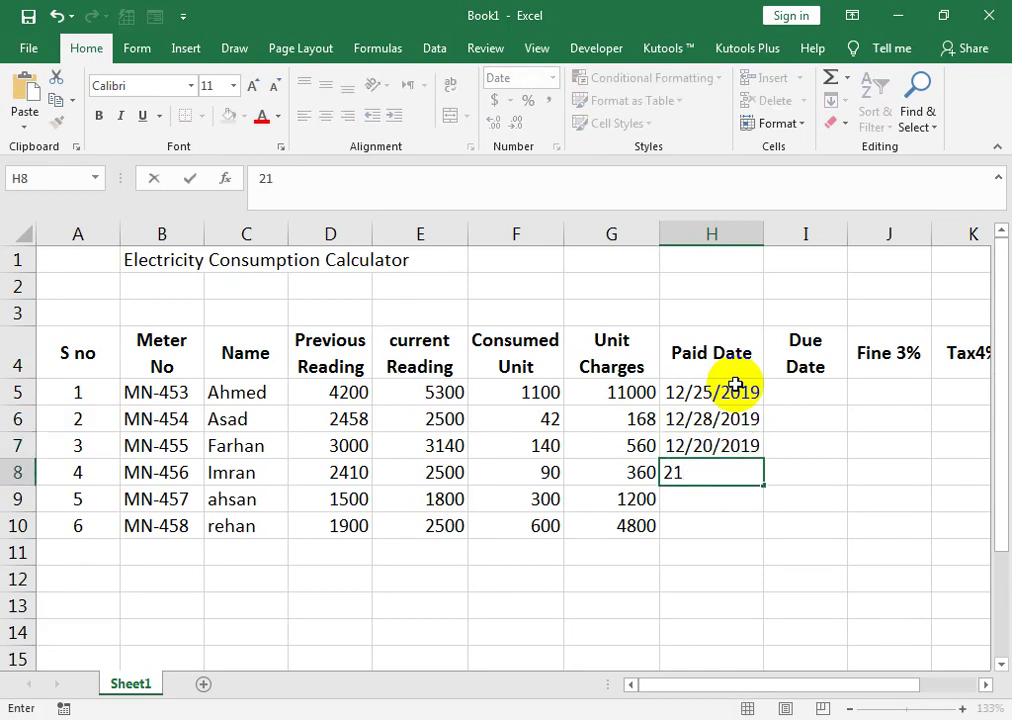
text(12/21/2019)
key(Return)
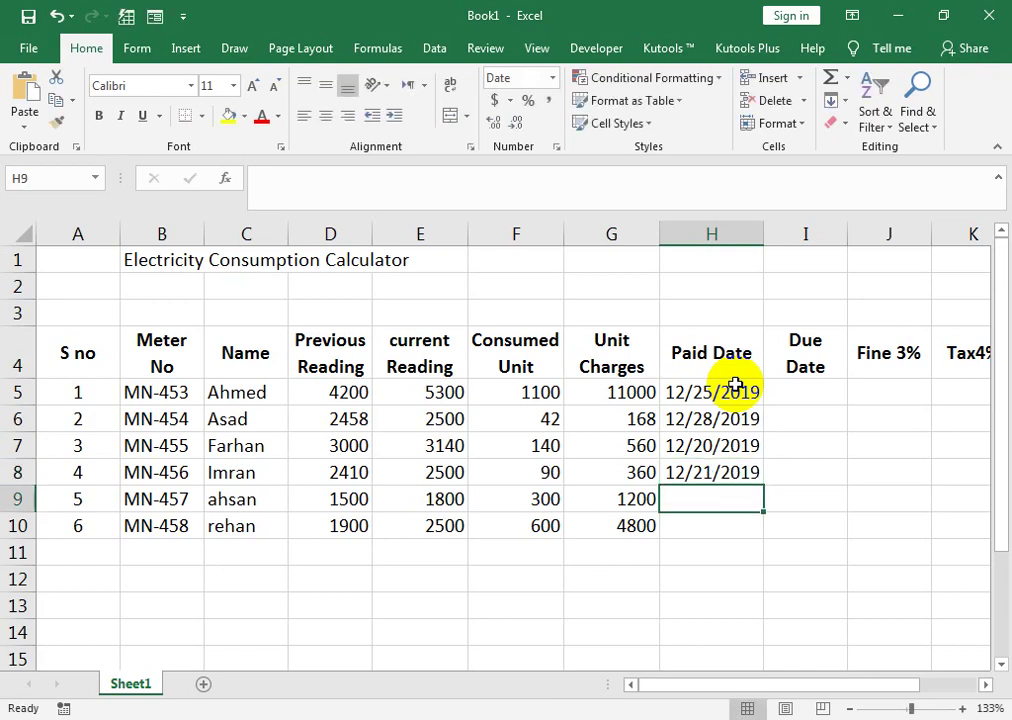
text(12/20/19)
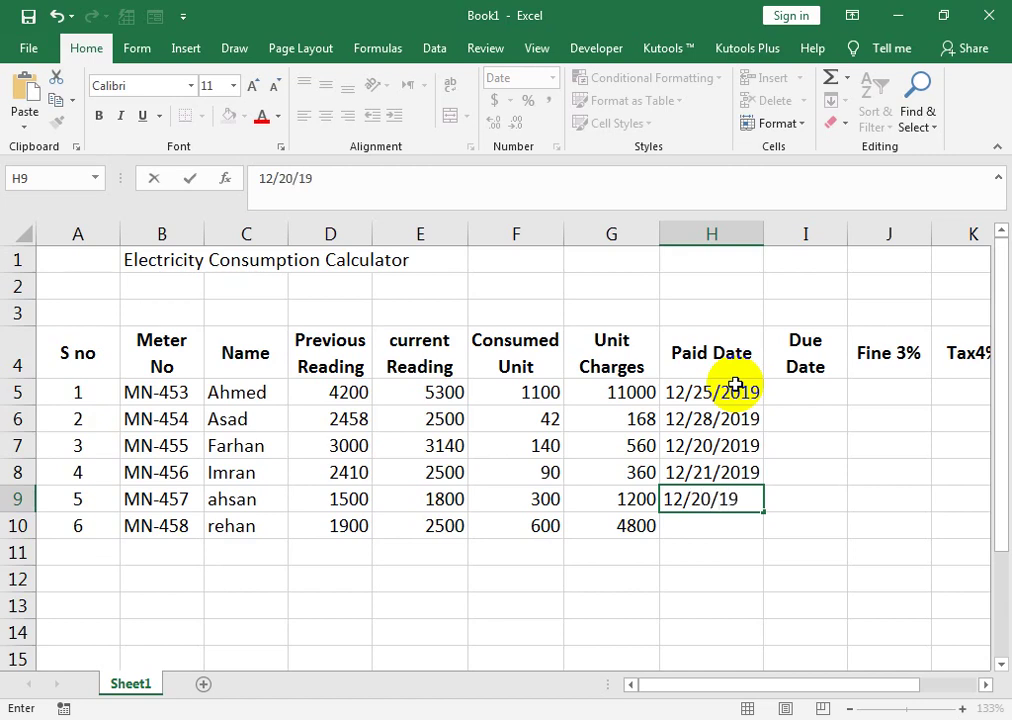
key(Return)
Copy the 12/20/2019 paid date from H9 down into H10 with Ctrl+D.
key(Up)
key(shift+Down)
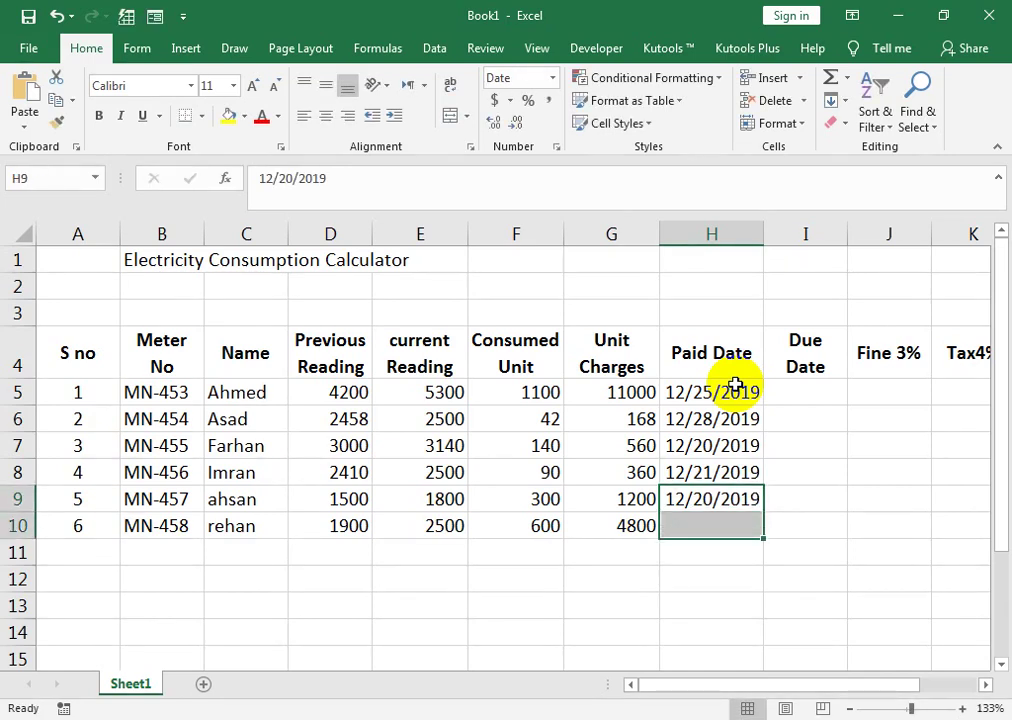
key(ctrl+d)
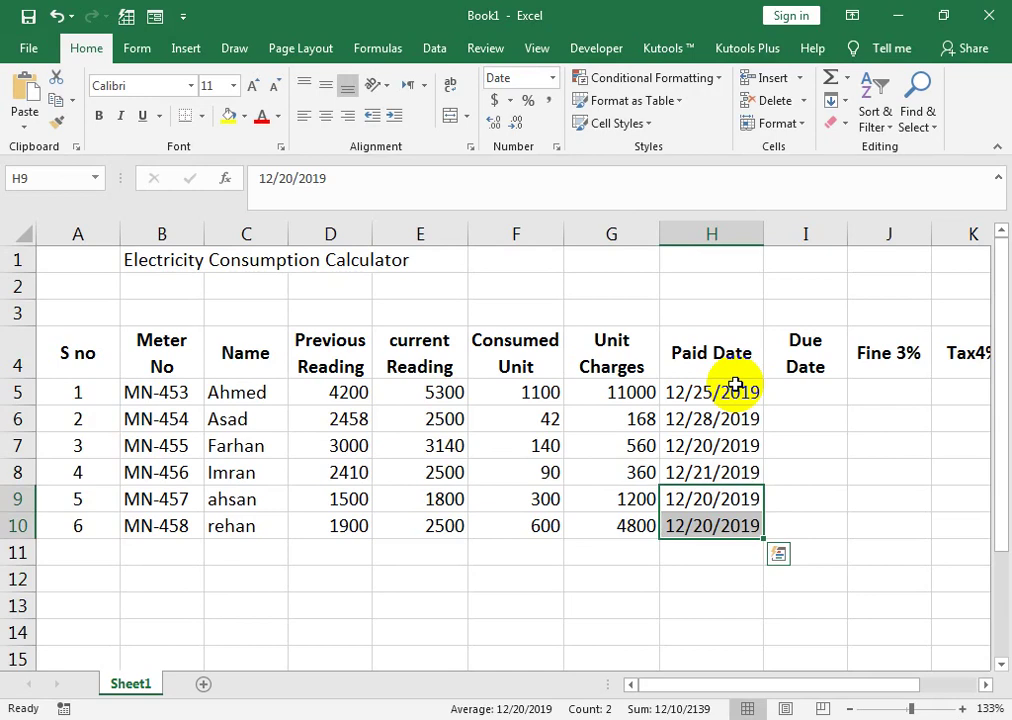
click(797, 400)
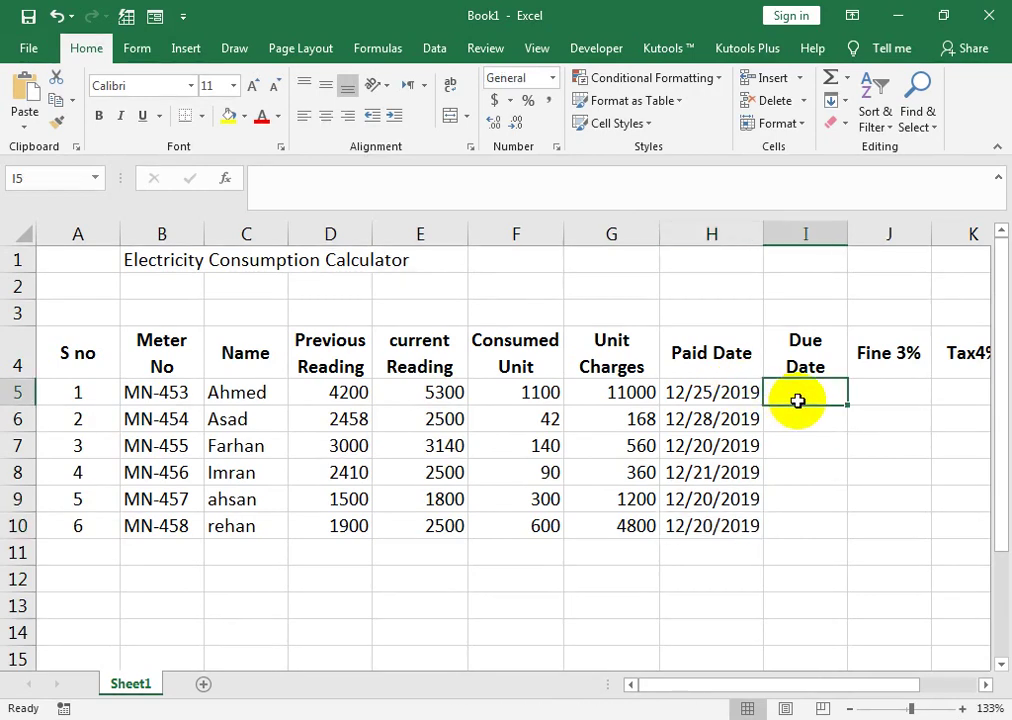
Enter due dates 12/20/2019, 12/30/2019 and 12/25/2019 into I5:I7.
text(12/20)
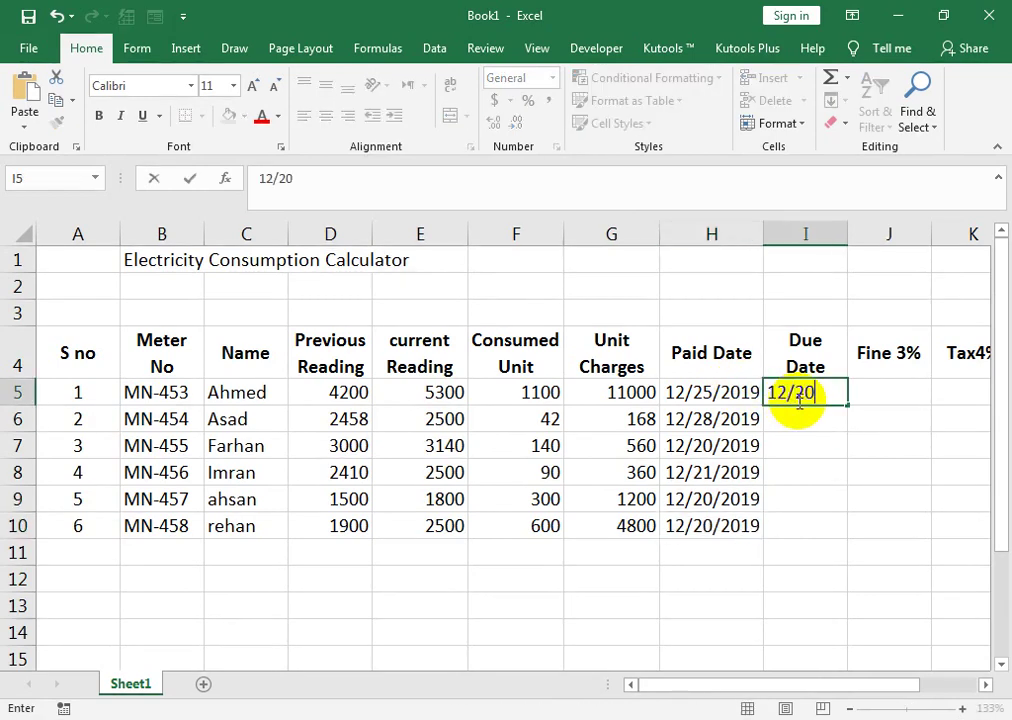
text(19)
key(Return)
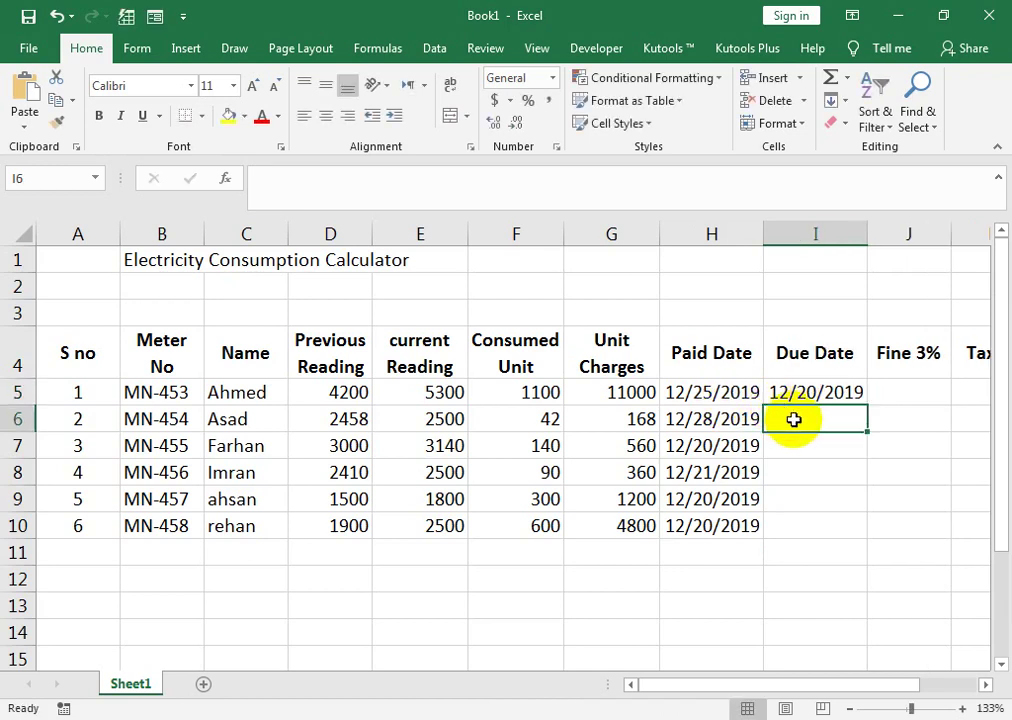
text(30/19)
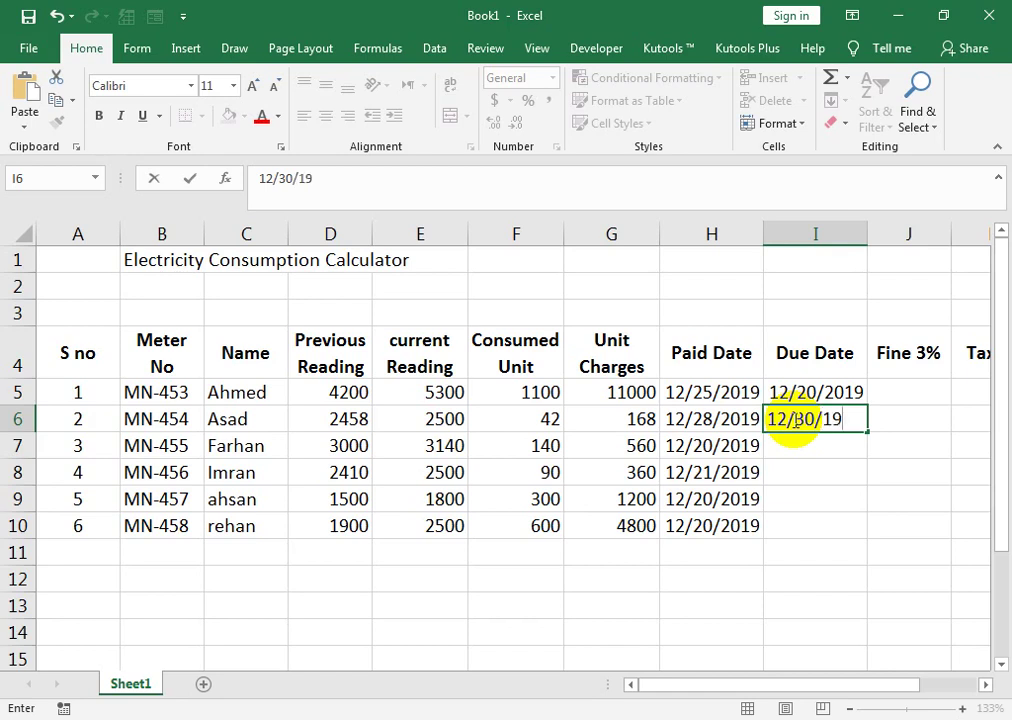
key(Return)
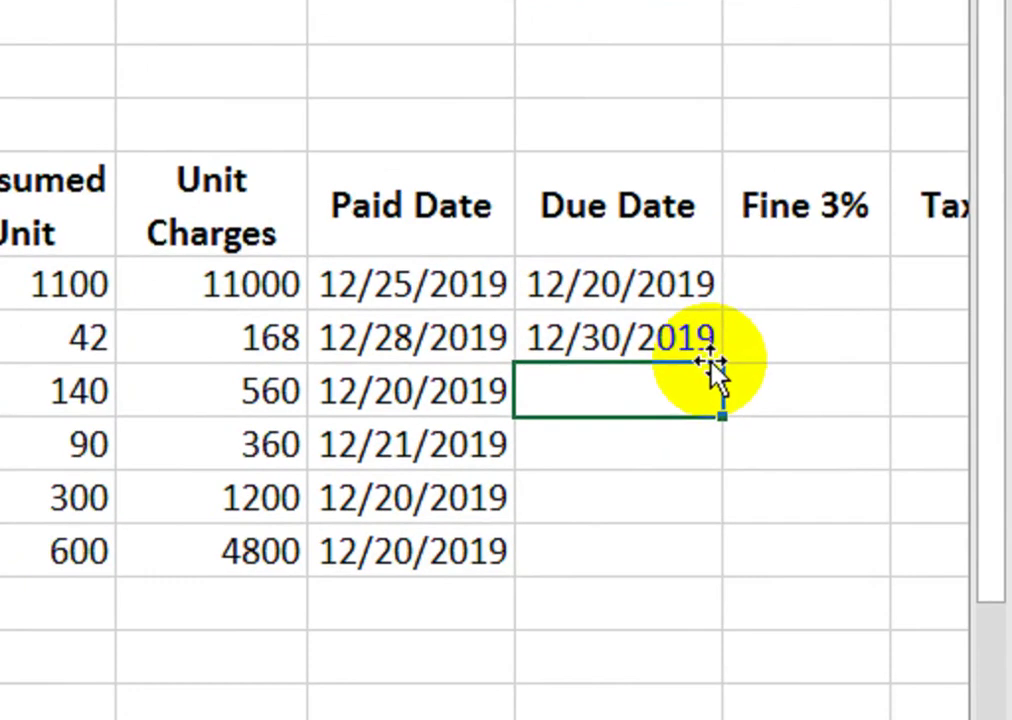
text(2)
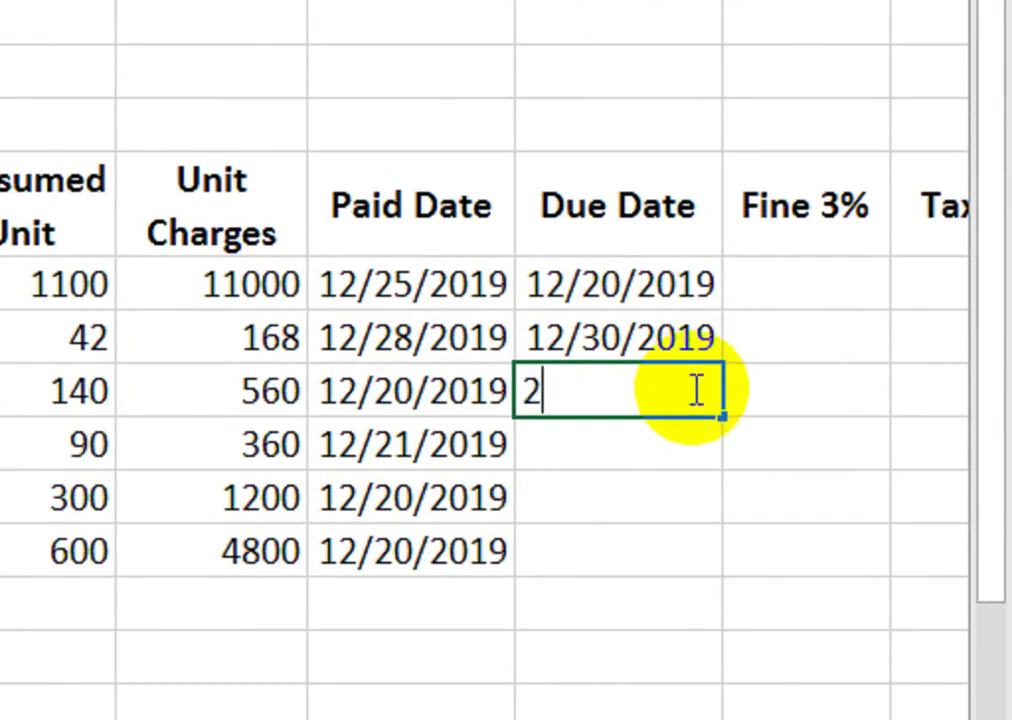
text(12/25/19)
key(Return)
Enter due dates 12/25/2019, 12/25/2019 and 12/15/2019 into I8:I10, fixing typos.
text(2)
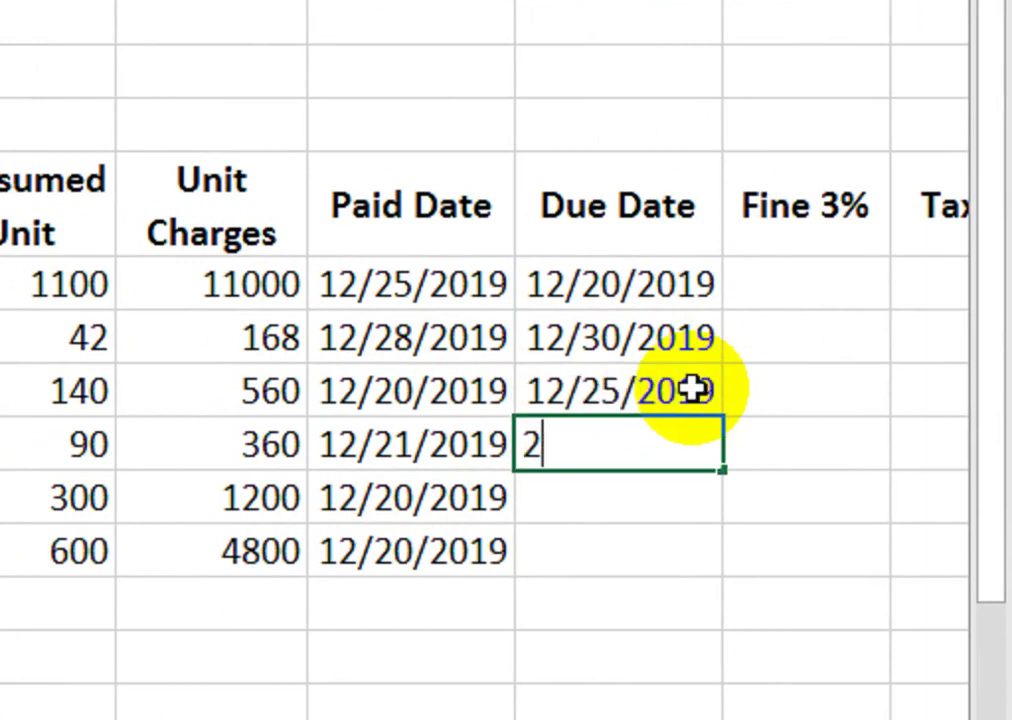
key(BackSpace)
text(12/25)
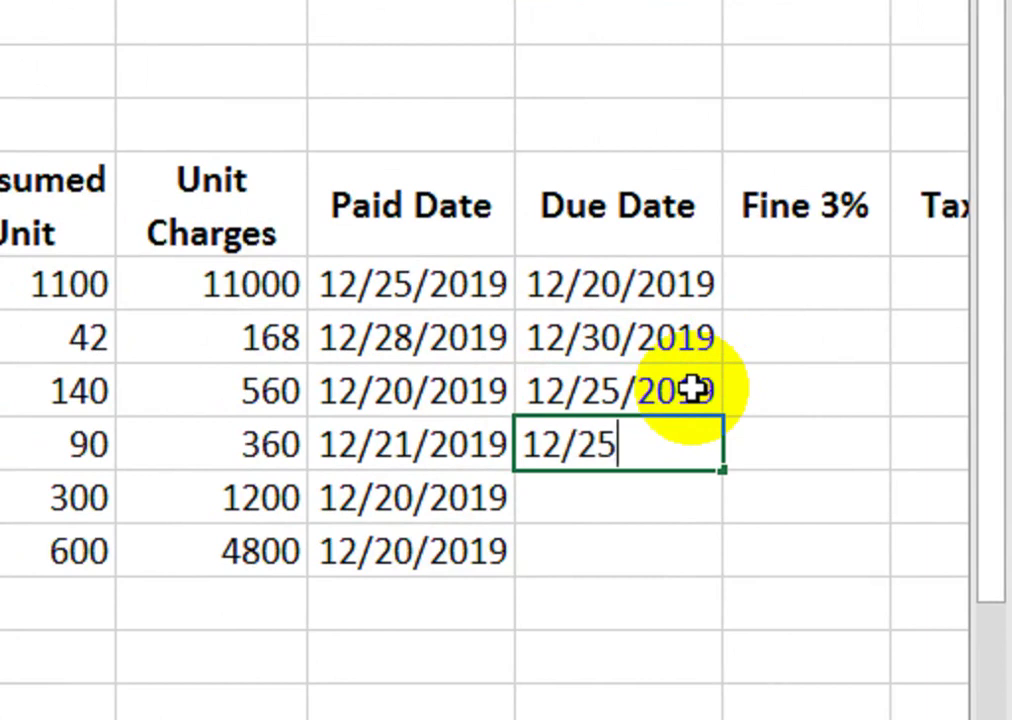
text(/2019)
key(Return)
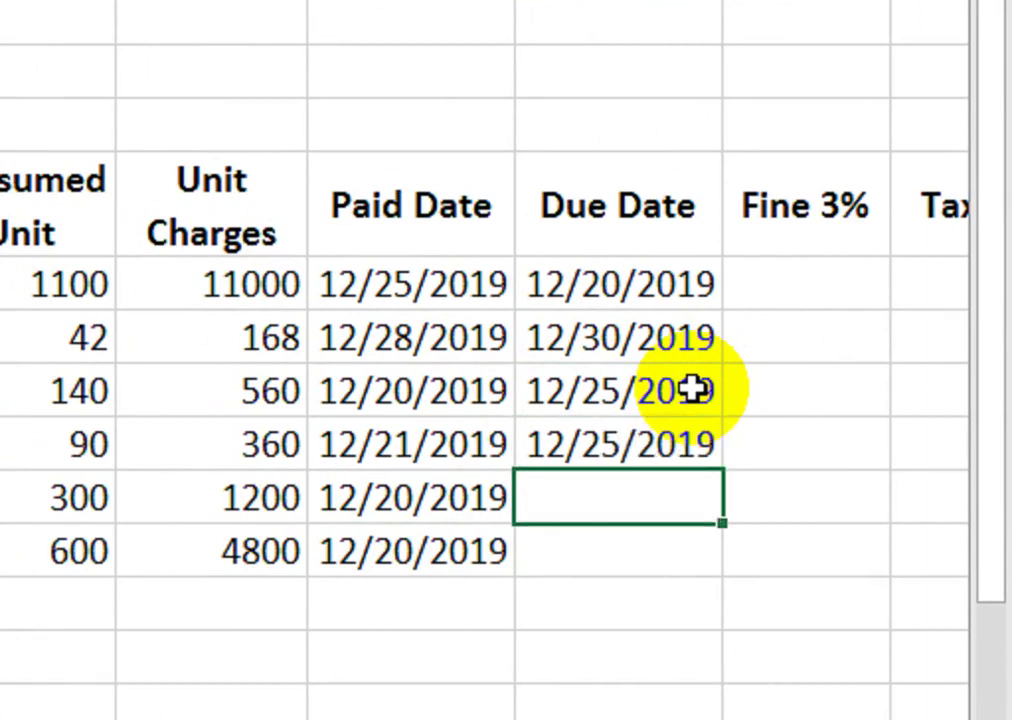
text(2)
key(BackSpace)
text(12/25/)
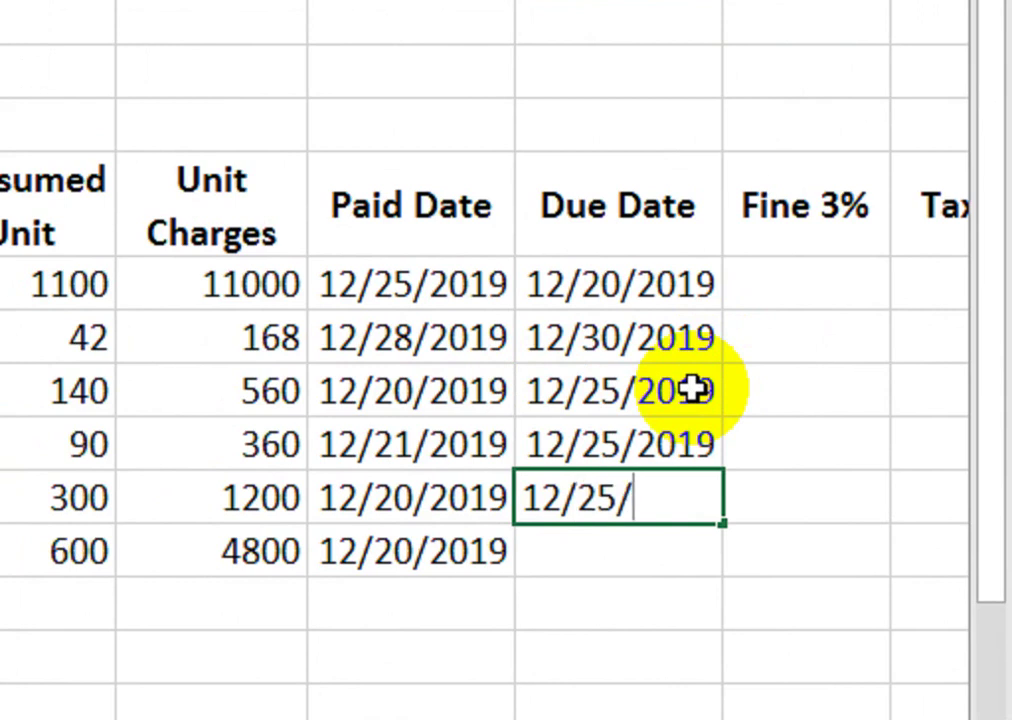
text(19)
key(Return)
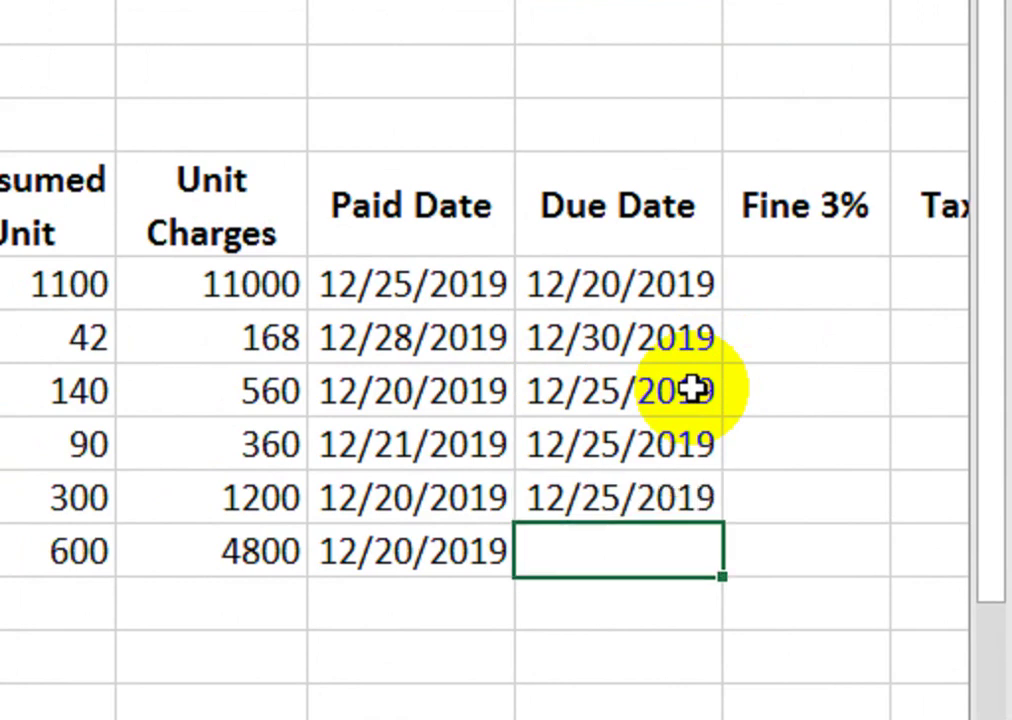
text(1)
key(BackSpace)
text(12/1)
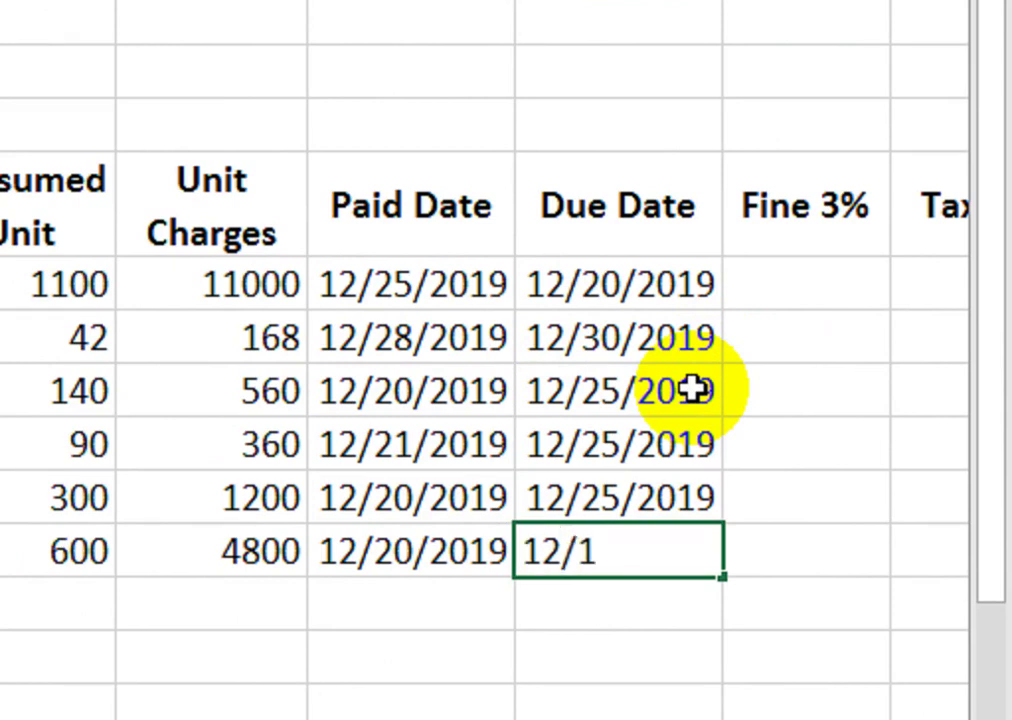
text(5/1)
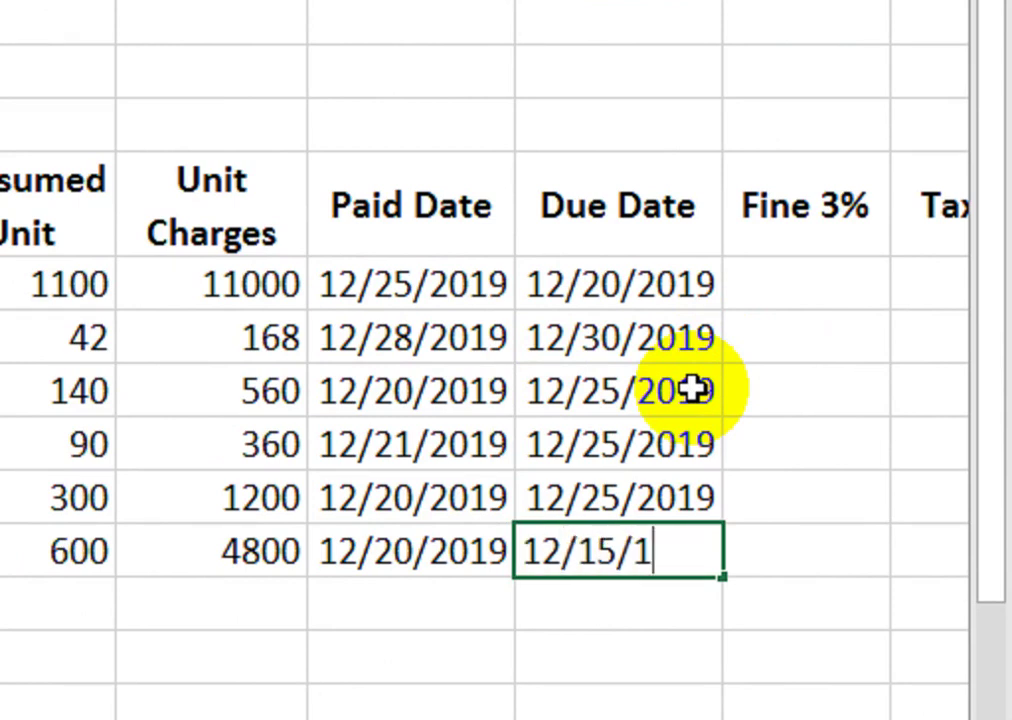
text(019)
key(Return)
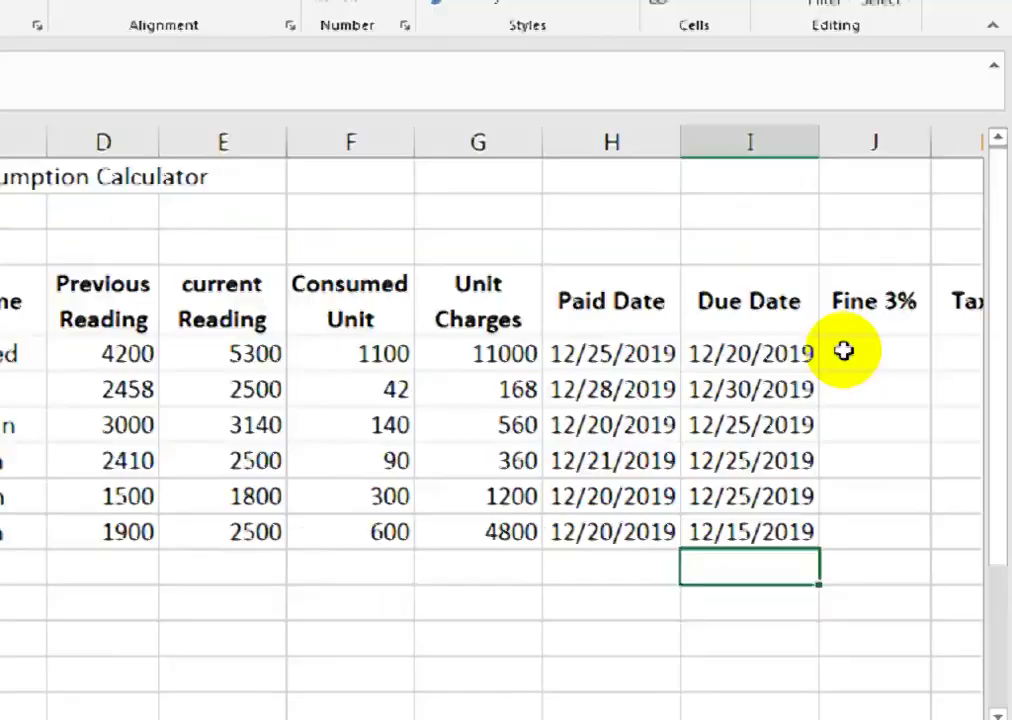
click(889, 391)
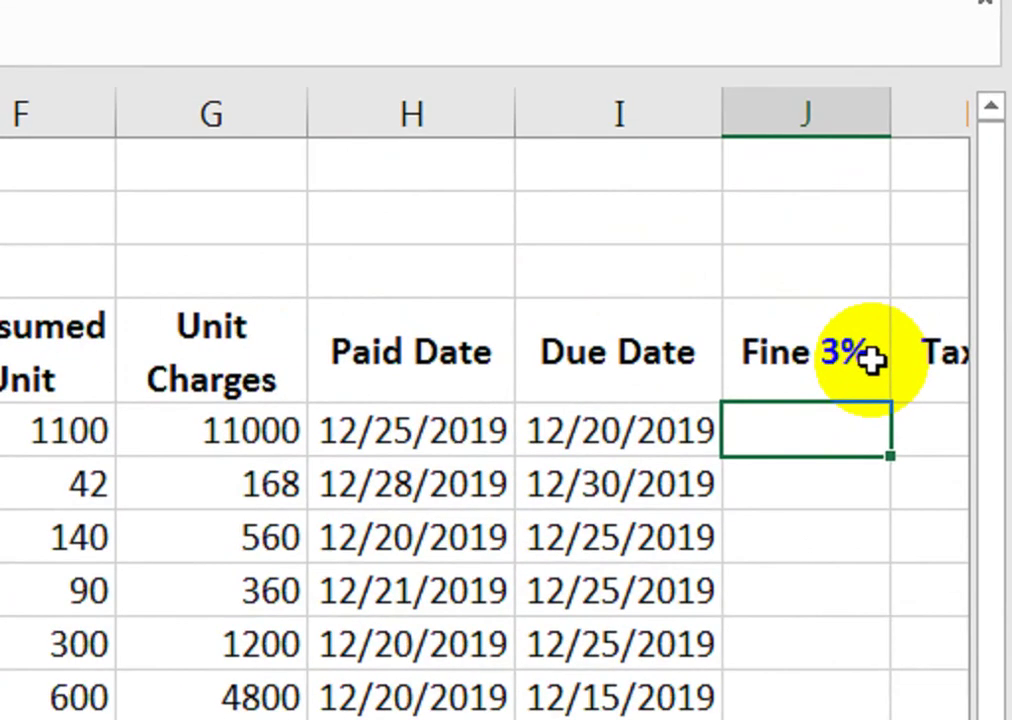
Enter the late-fine formula =IF(H5>I5,G5*3%,0) in J5, giving a fine of 330.
text(=IF()
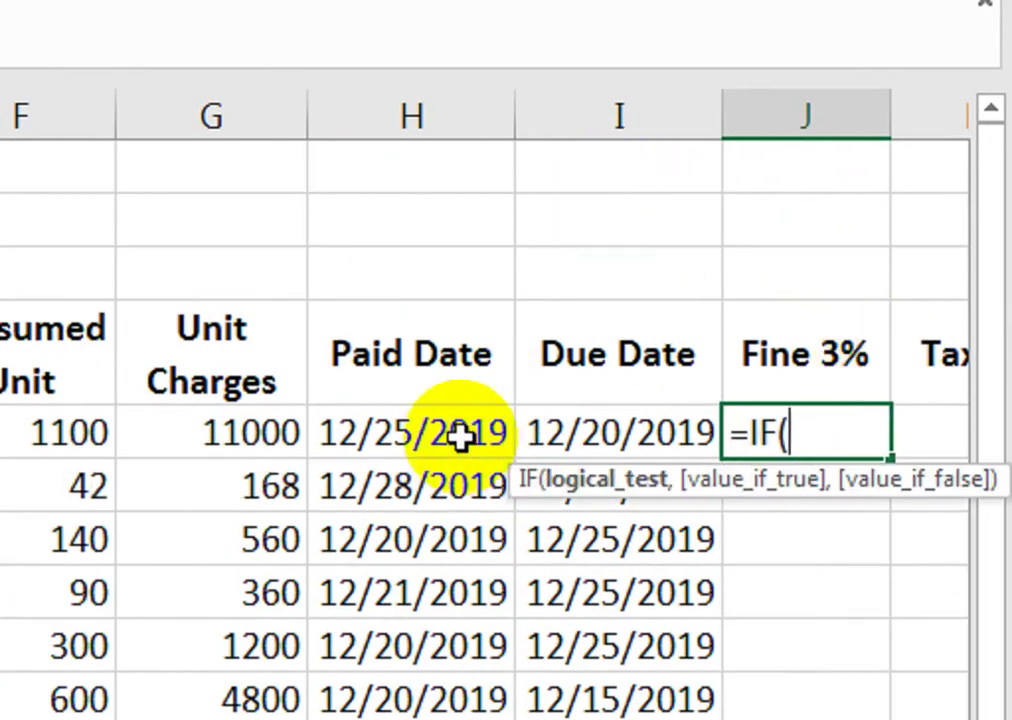
click(461, 440)
text(>)
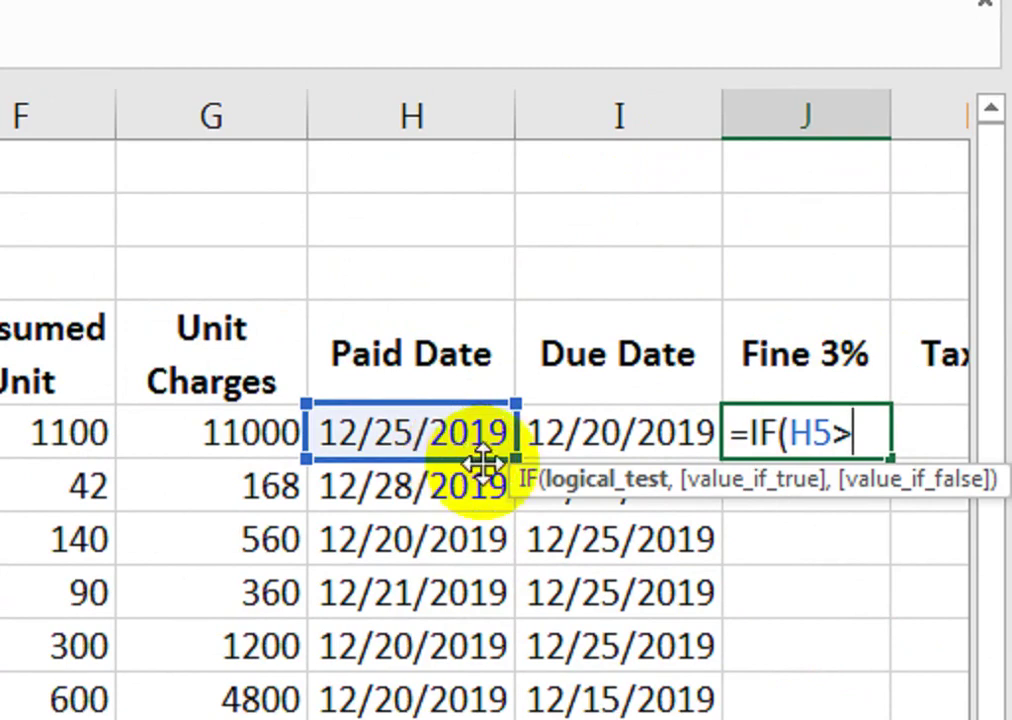
click(557, 433)
text(,)
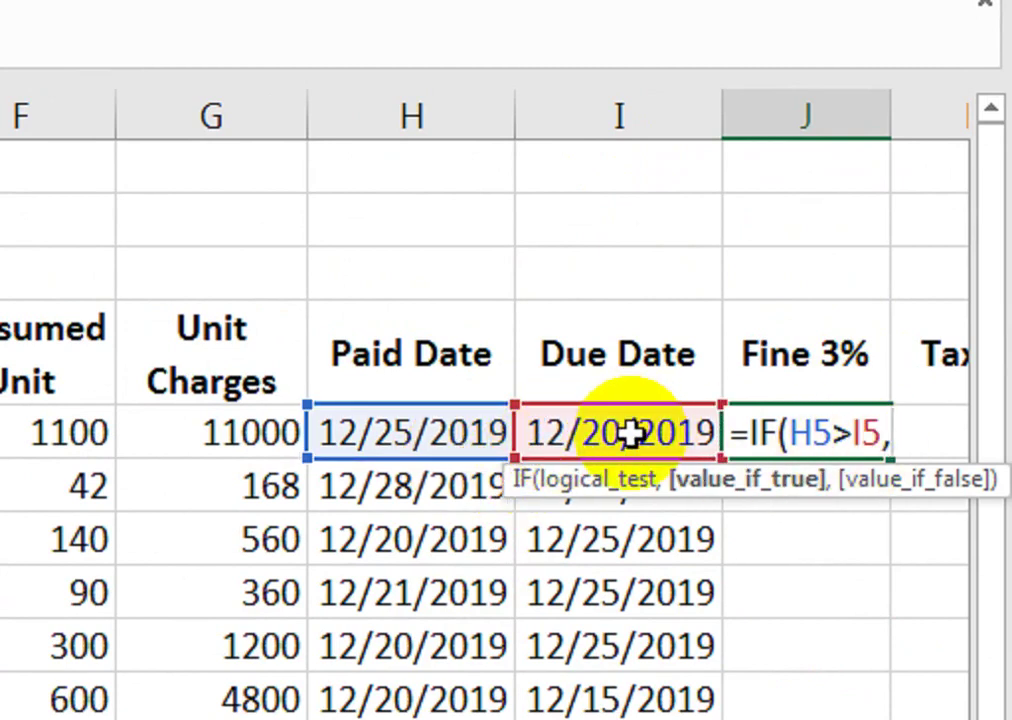
click(277, 430)
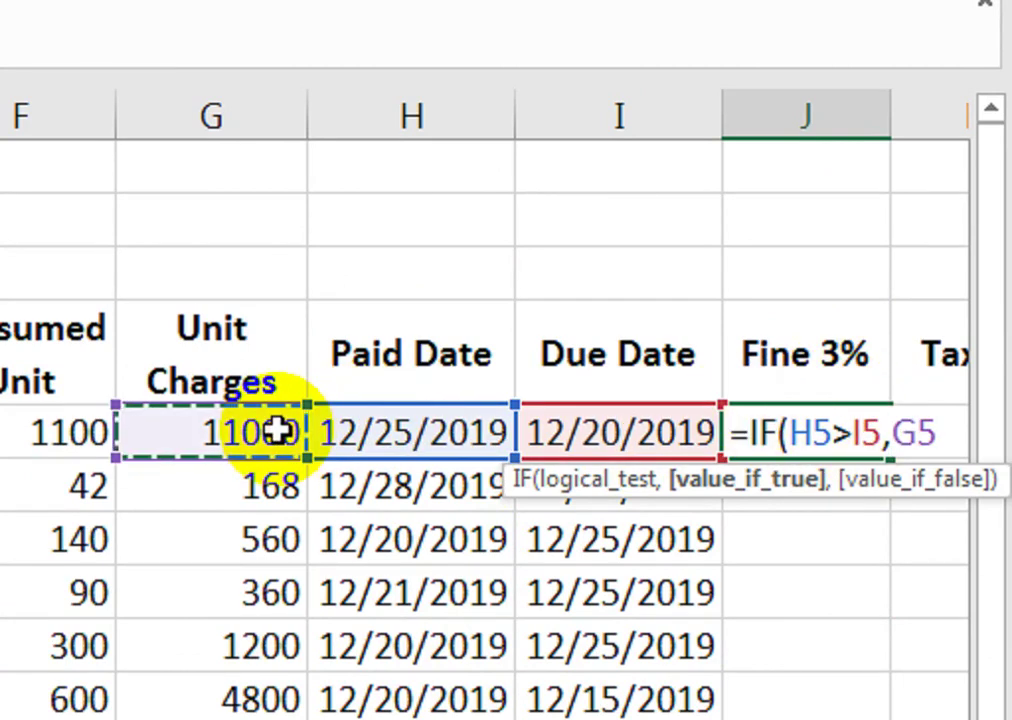
text(*3)
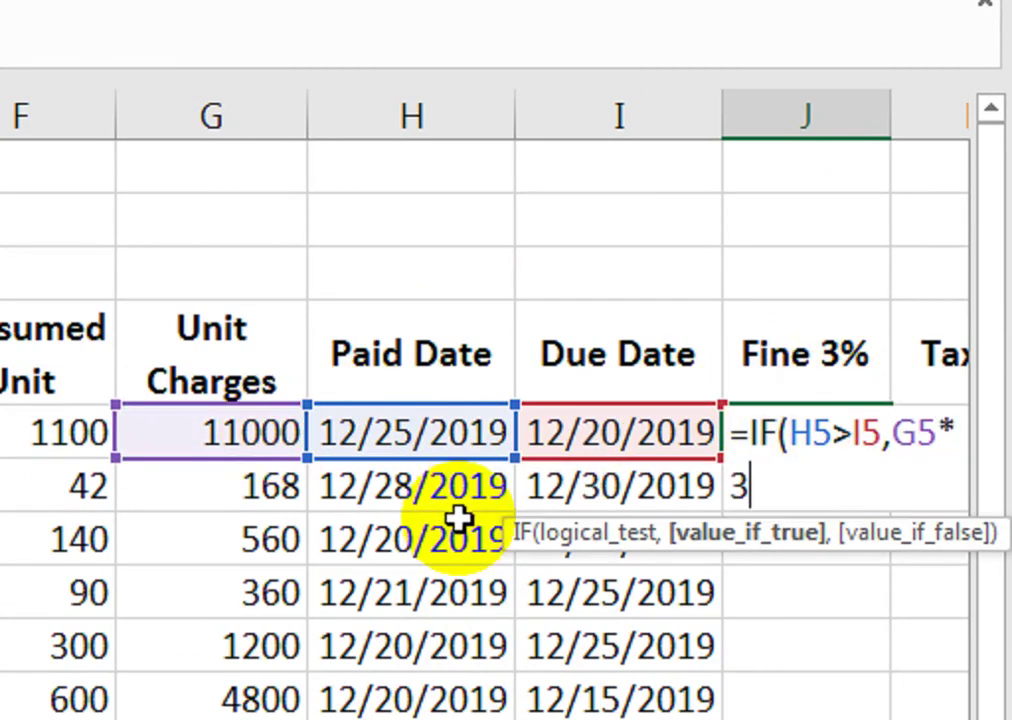
text(%,)
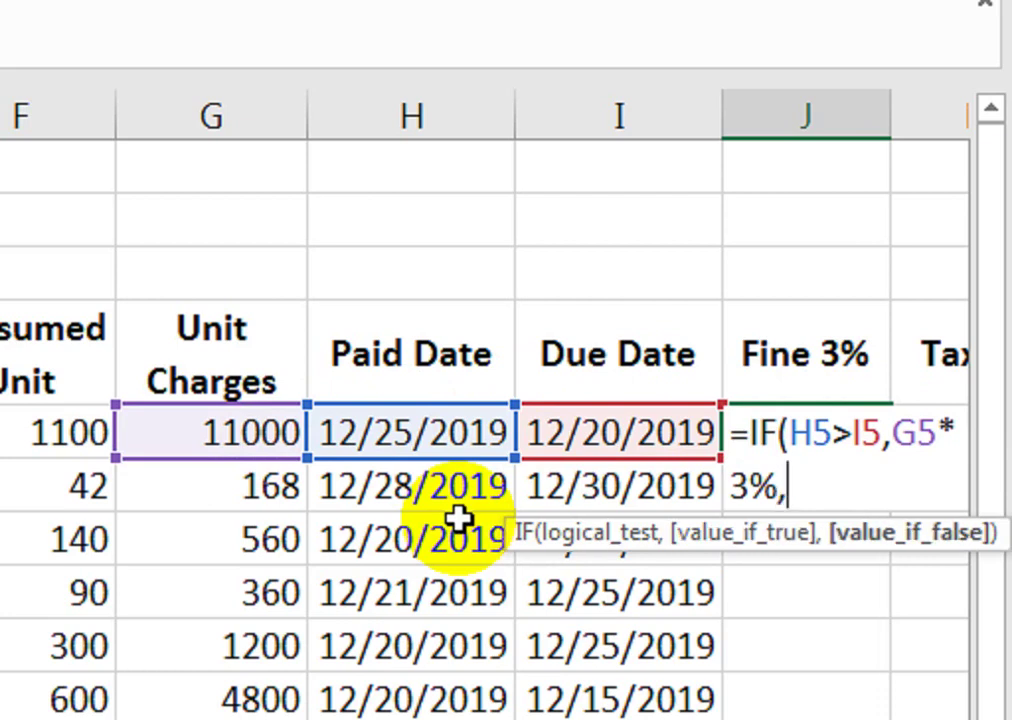
text(0))
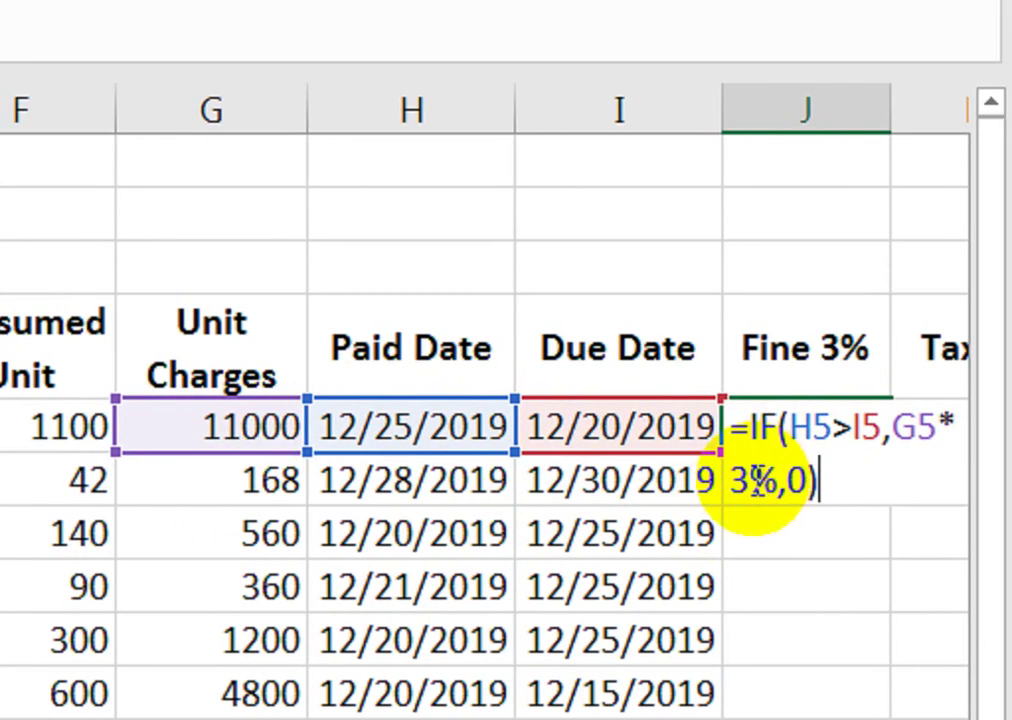
drag(802, 482, 787, 490)
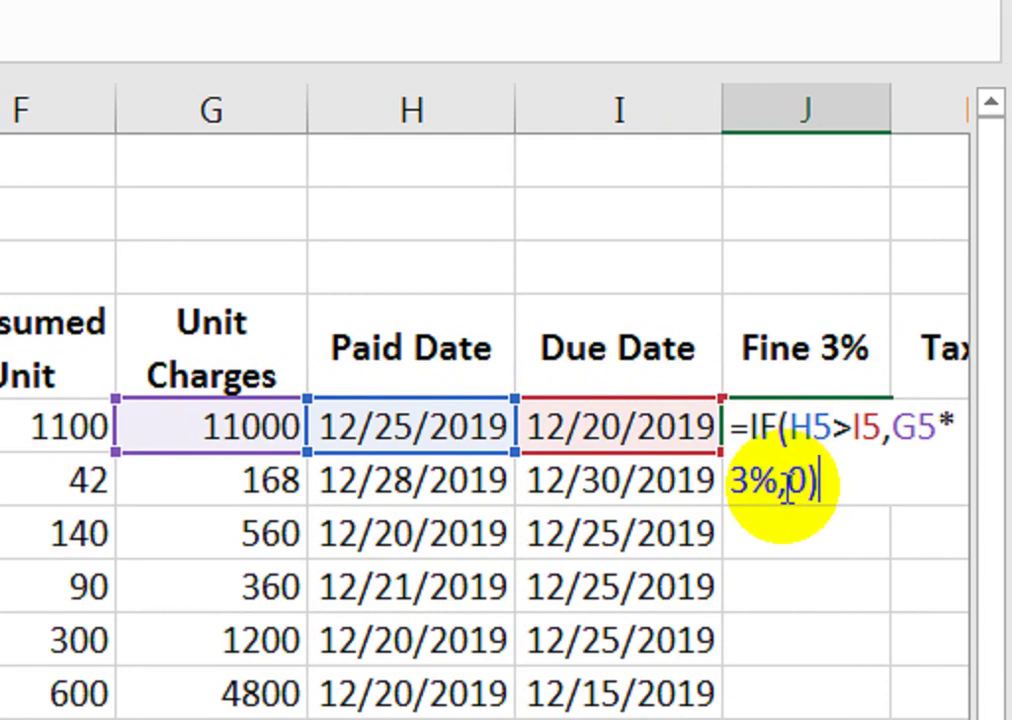
click(812, 482)
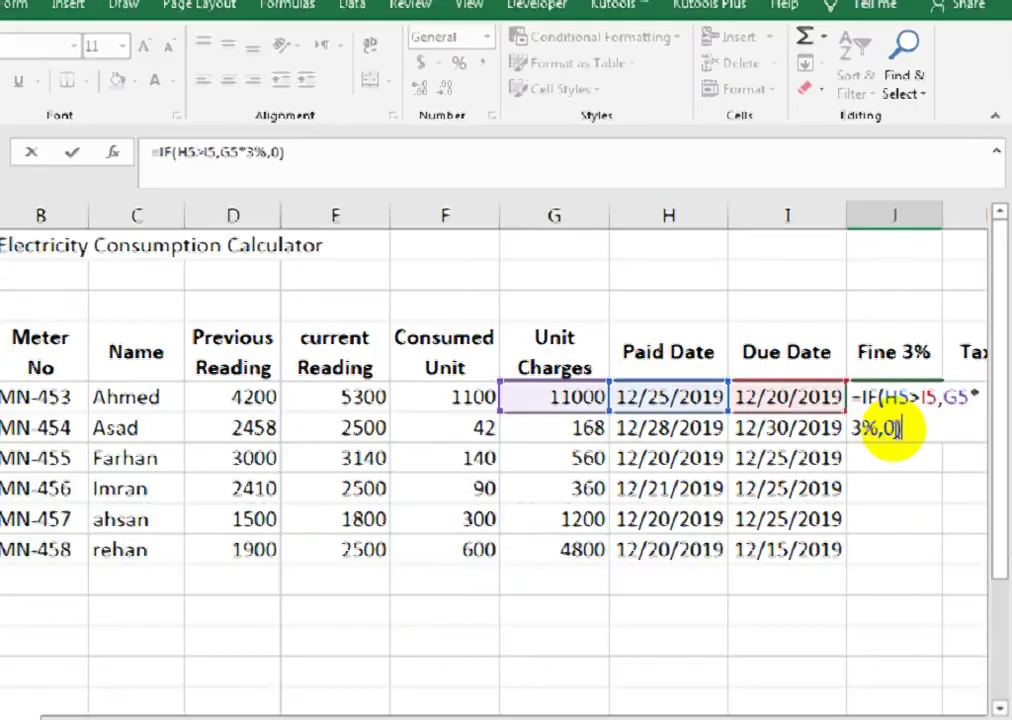
key(Return)
click(936, 400)
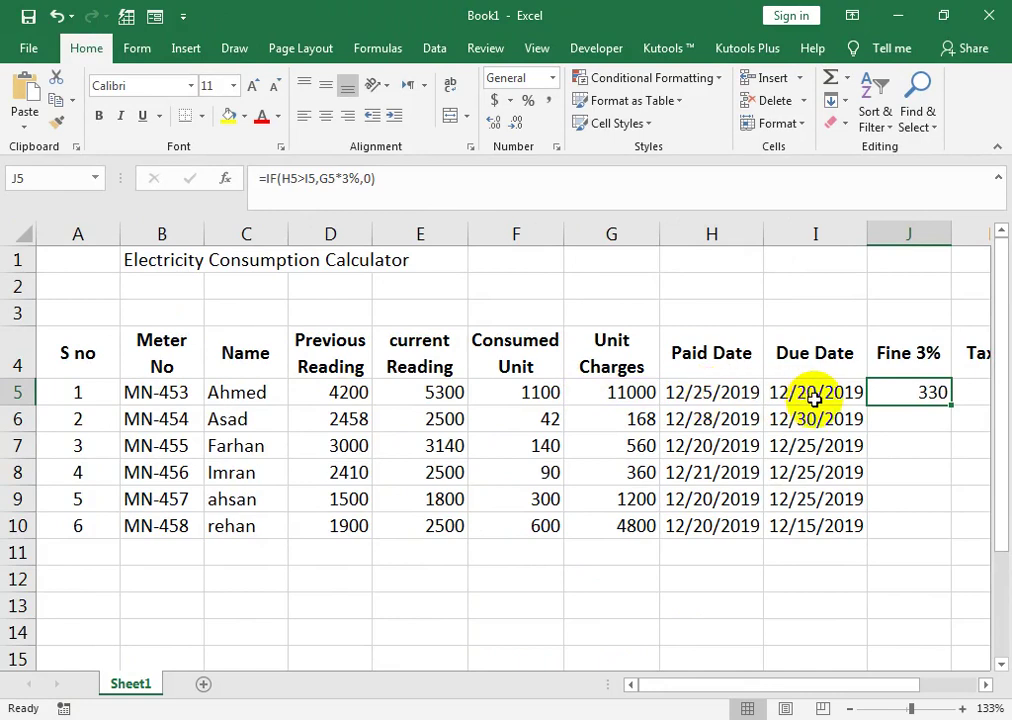
Fill the fine formula down to J10 and change H8 to 12/28/2019, making J8 10.8.
drag(947, 404, 950, 530)
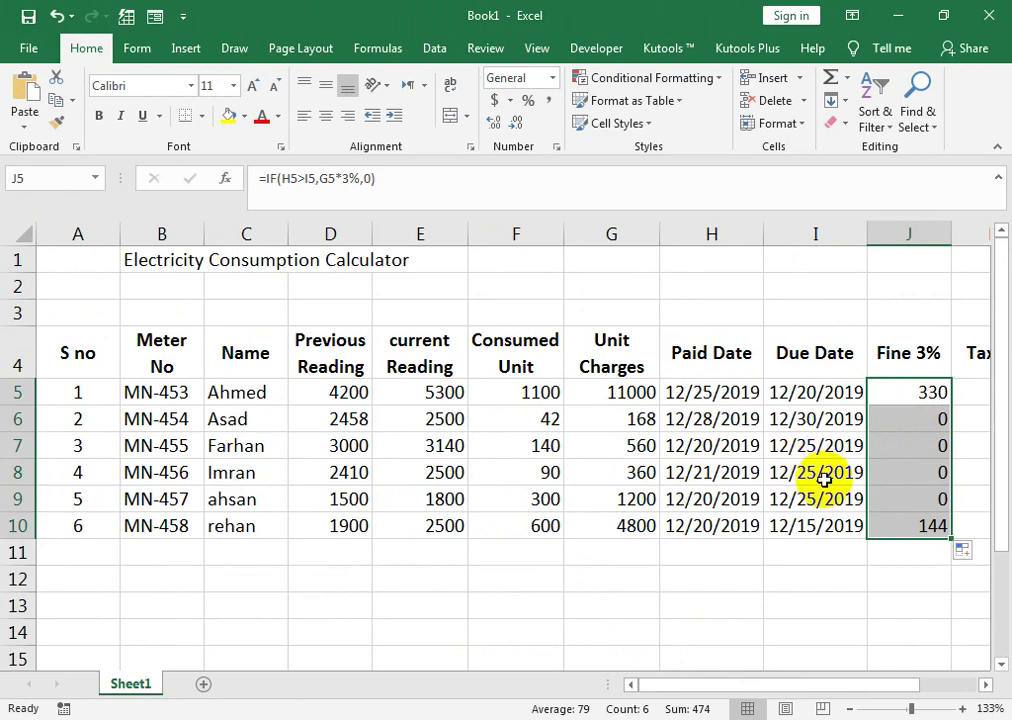
click(721, 478)
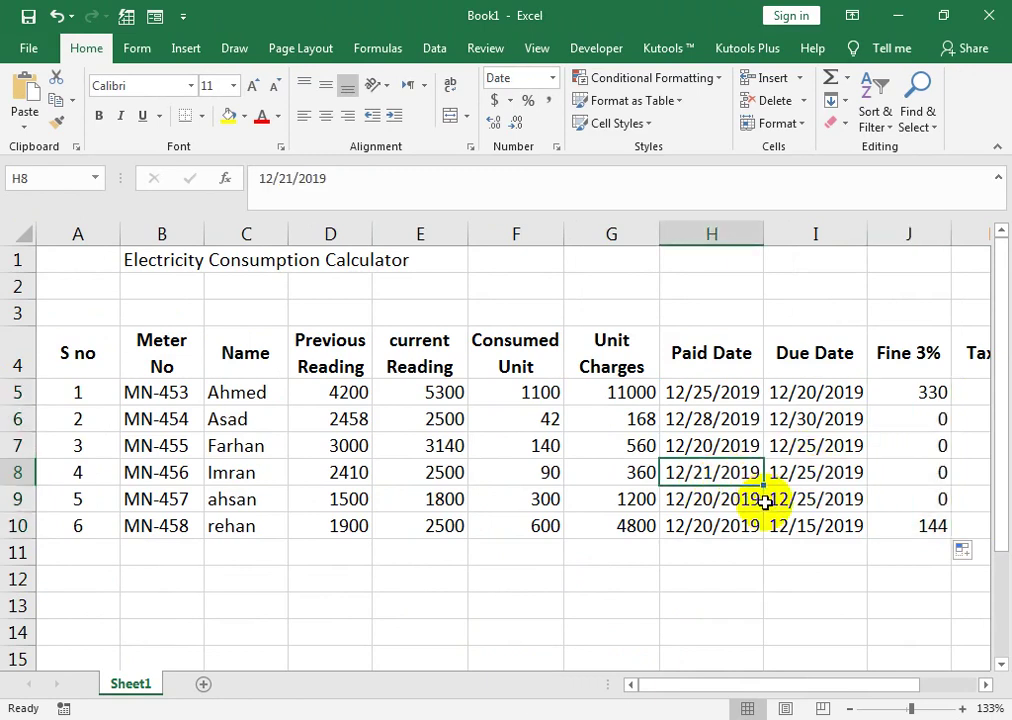
key(F2)
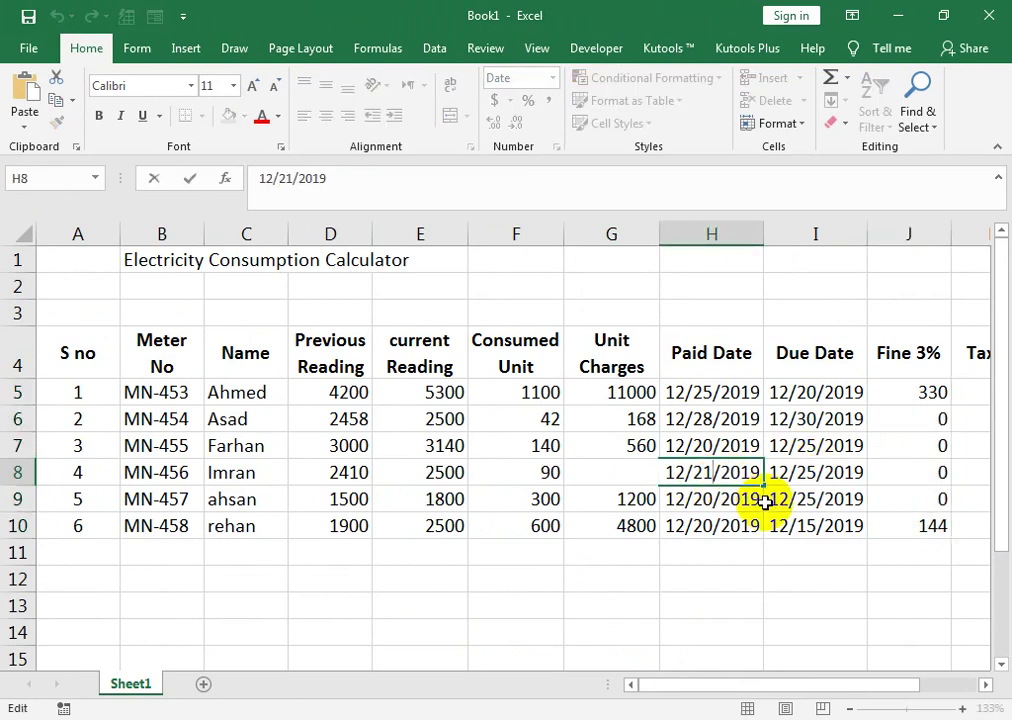
text(8)
key(Return)
click(935, 478)
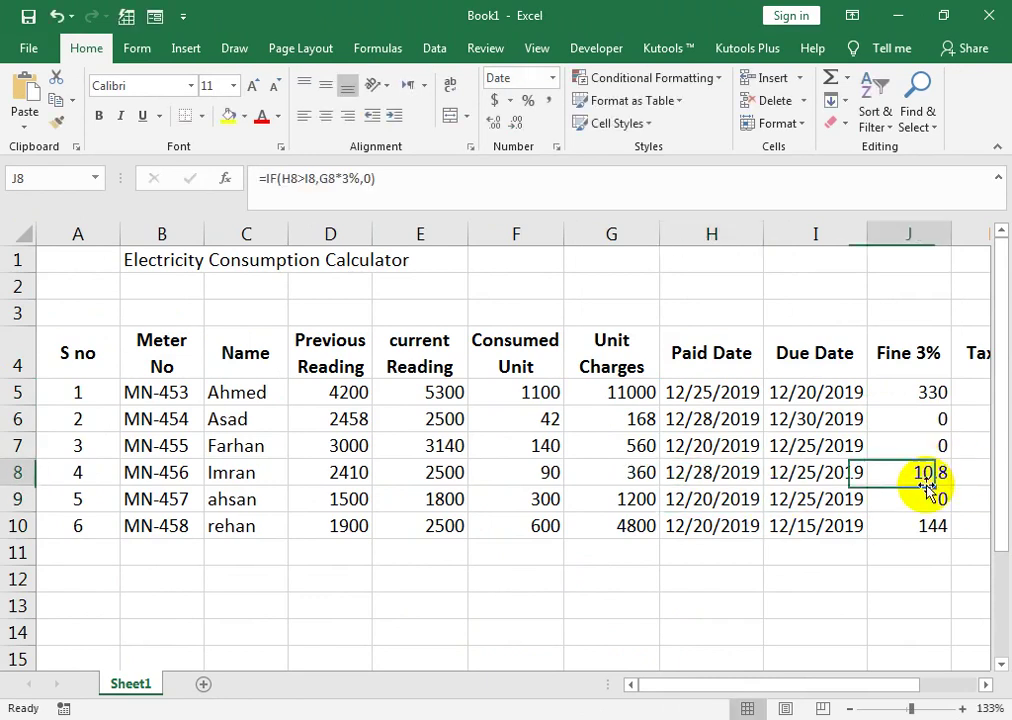
Review the J5 fine formula and leave it unchanged.
click(918, 392)
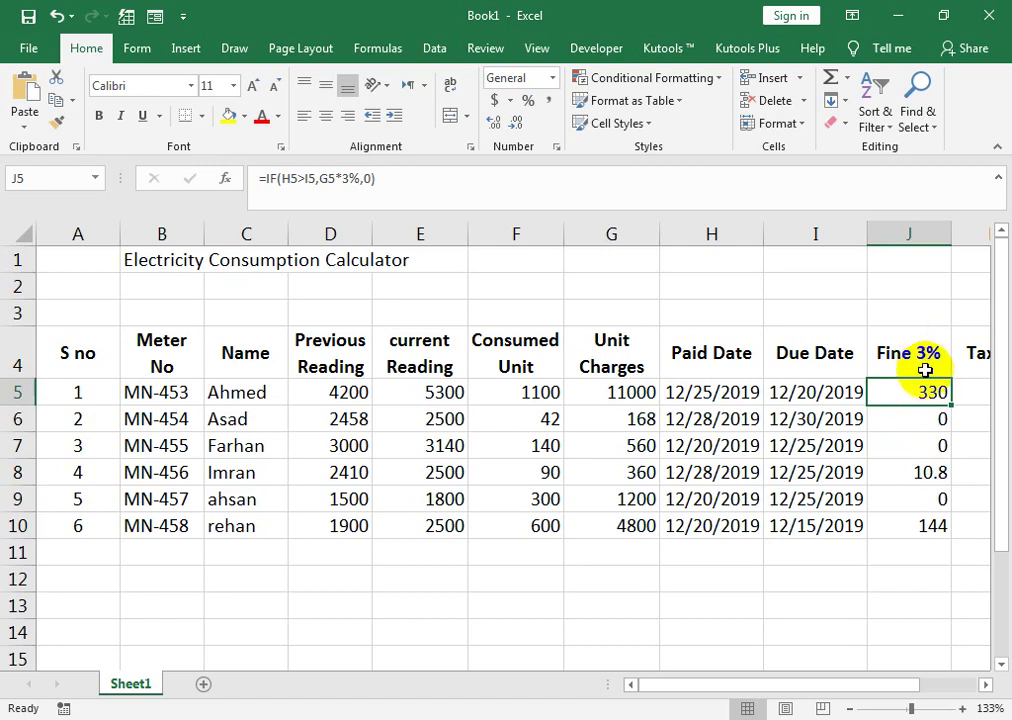
double_click(872, 392)
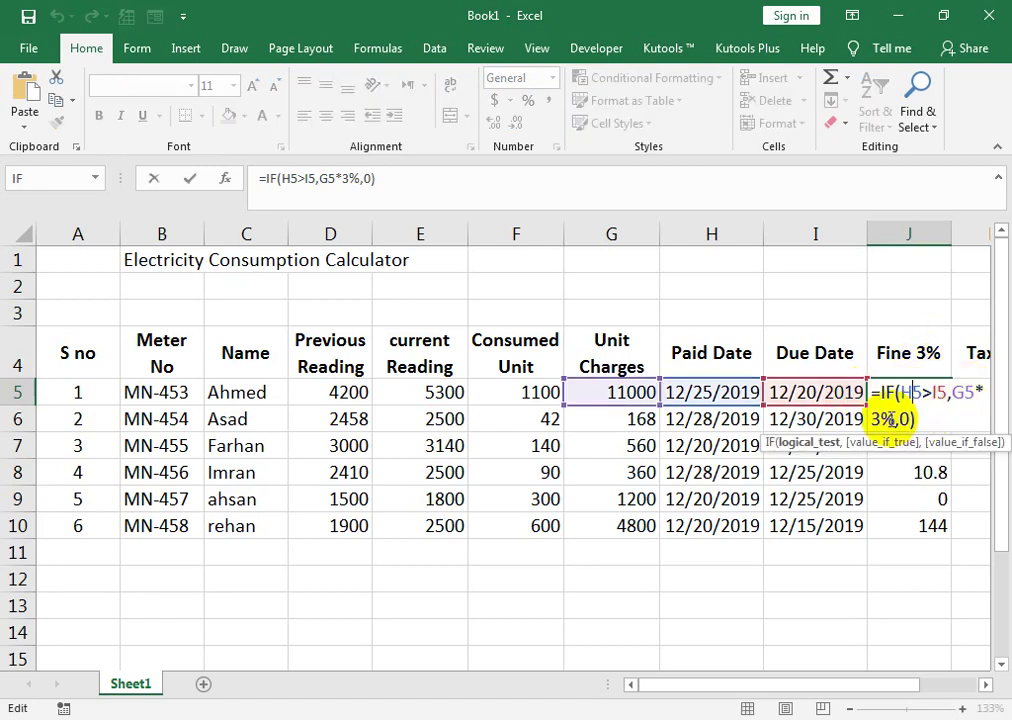
key(Return)
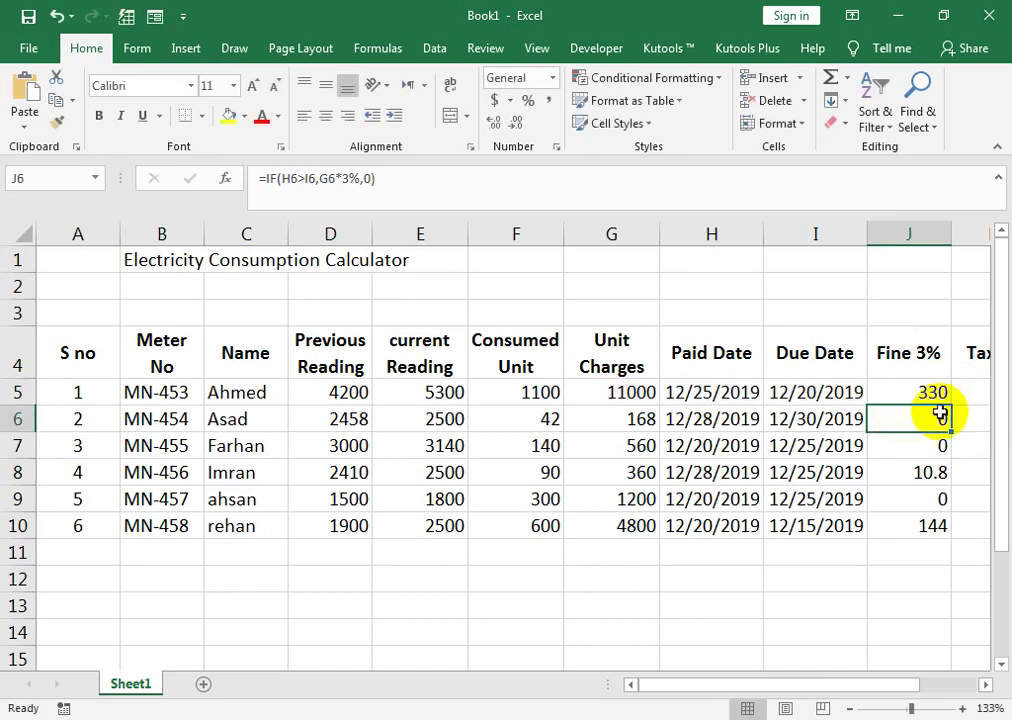
click(980, 392)
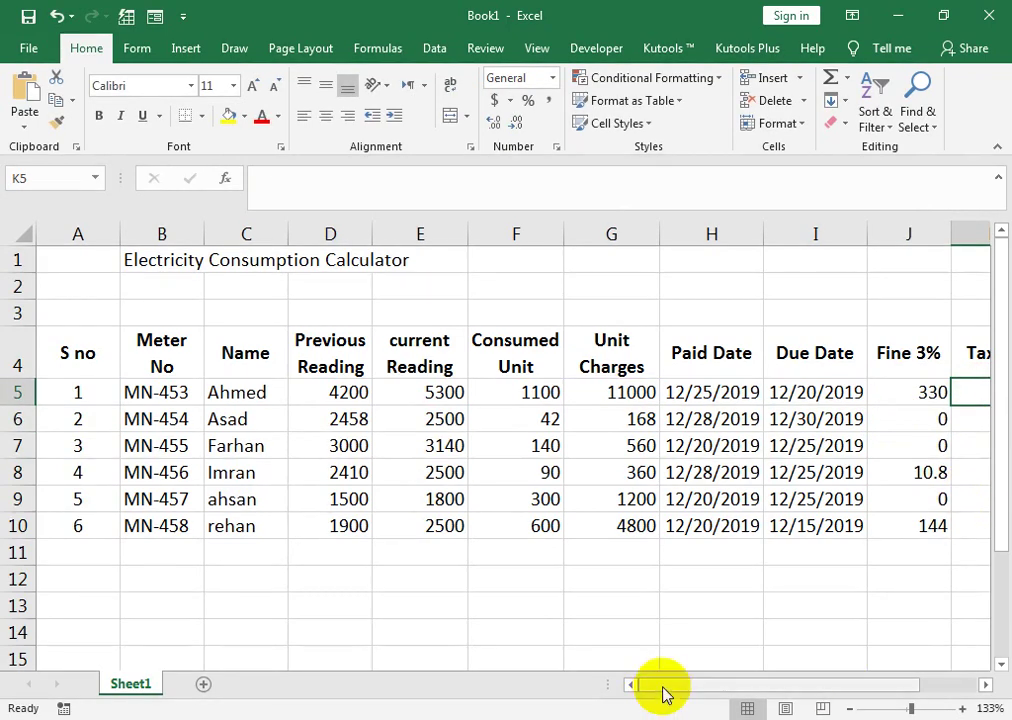
Enter the tax formula =IF(F5>=1000,G5*4%,0) in K5, giving 440.
drag(662, 686, 715, 686)
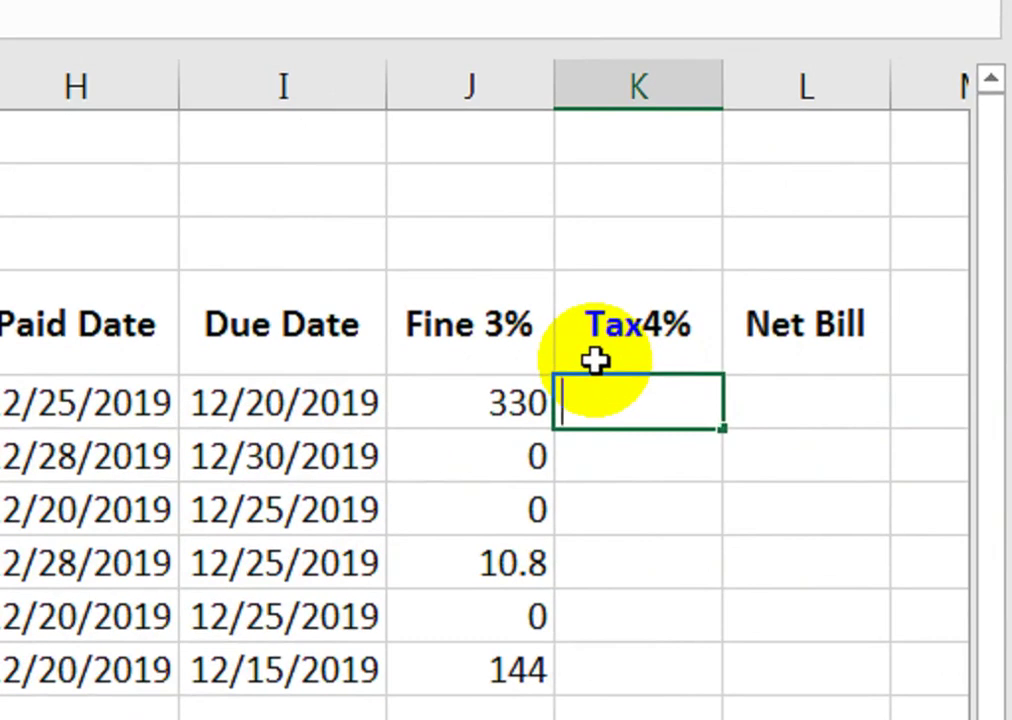
text(=IF()
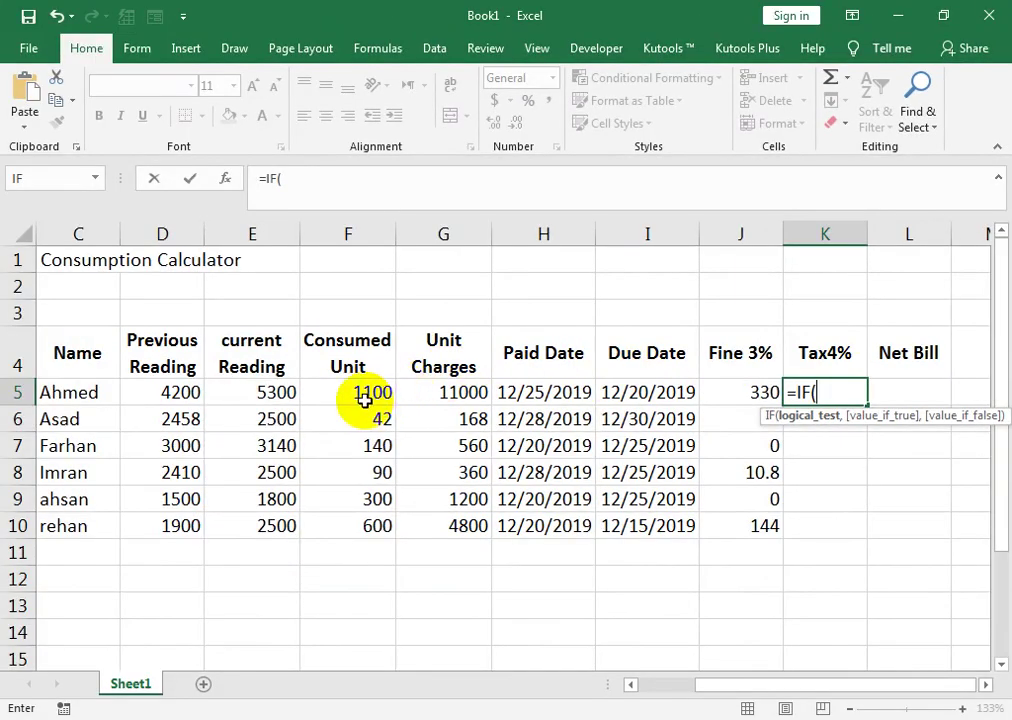
click(380, 397)
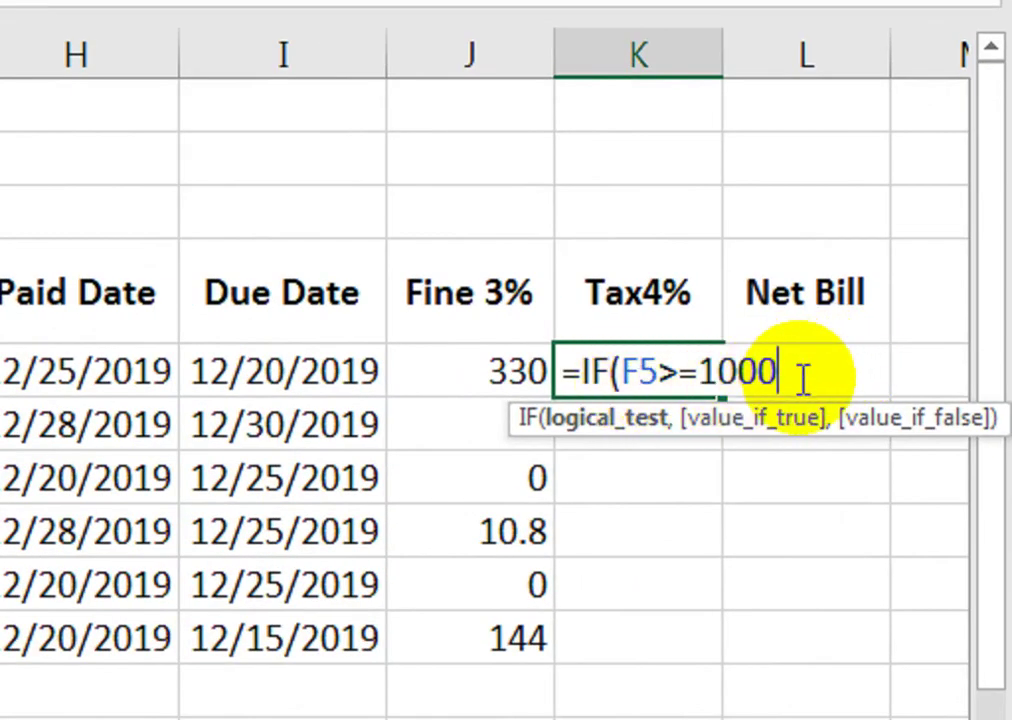
text(,)
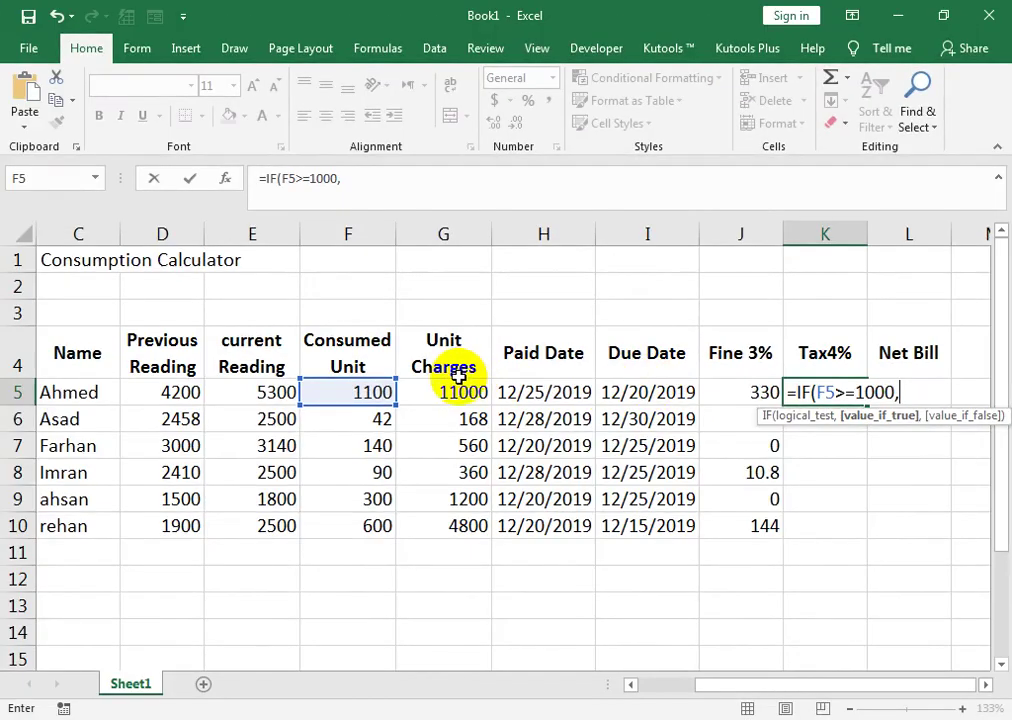
click(455, 385)
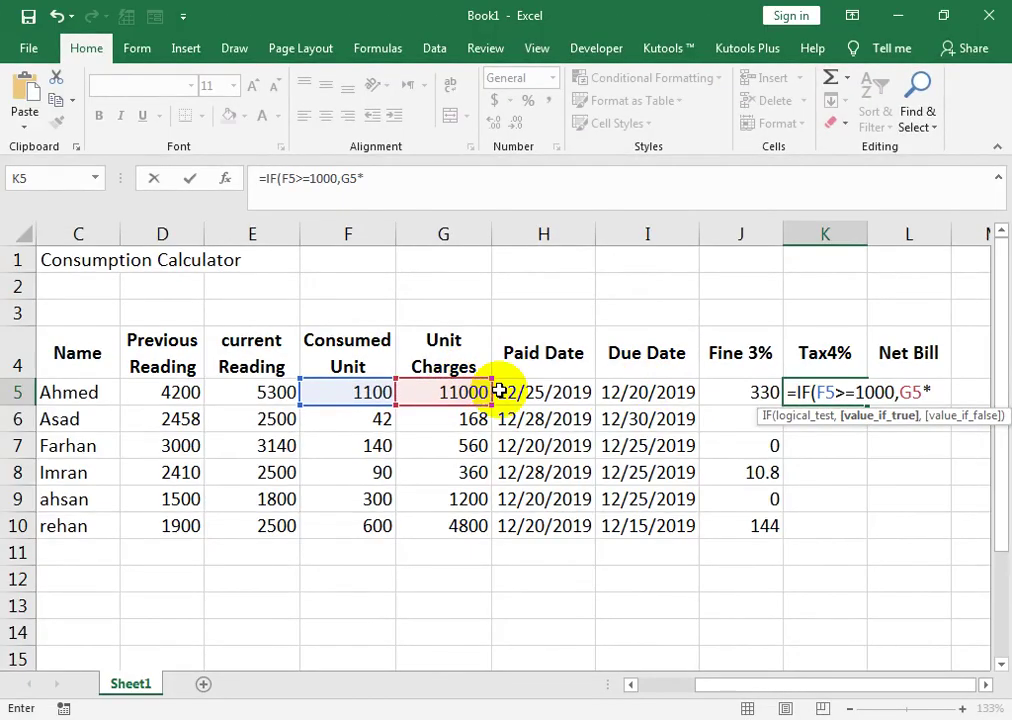
text(4%)
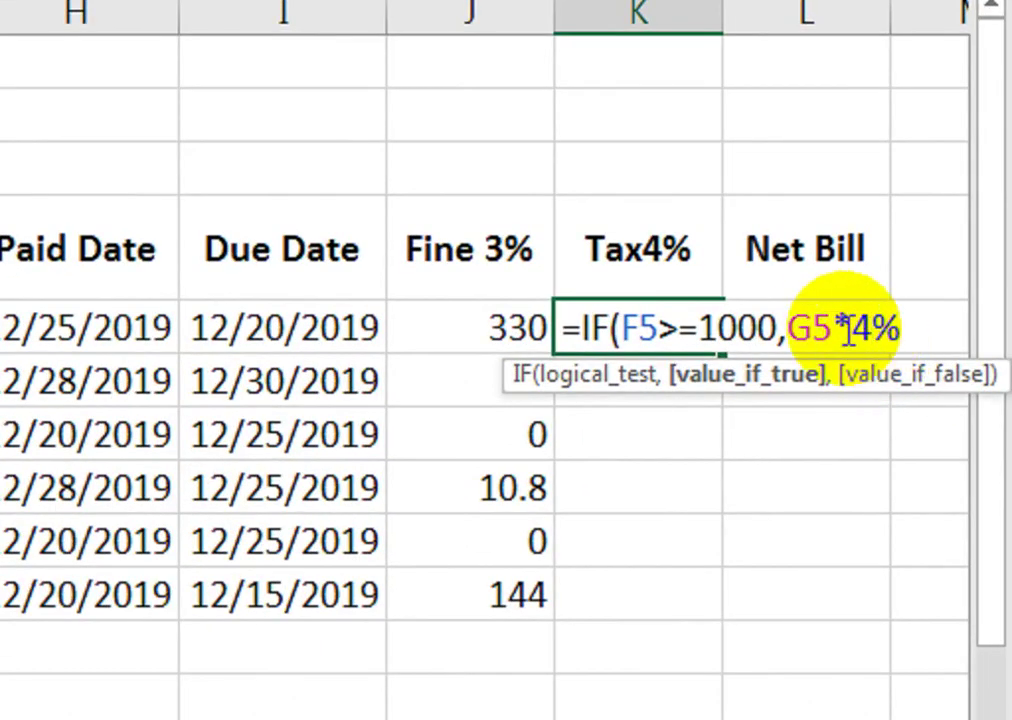
text(,0)
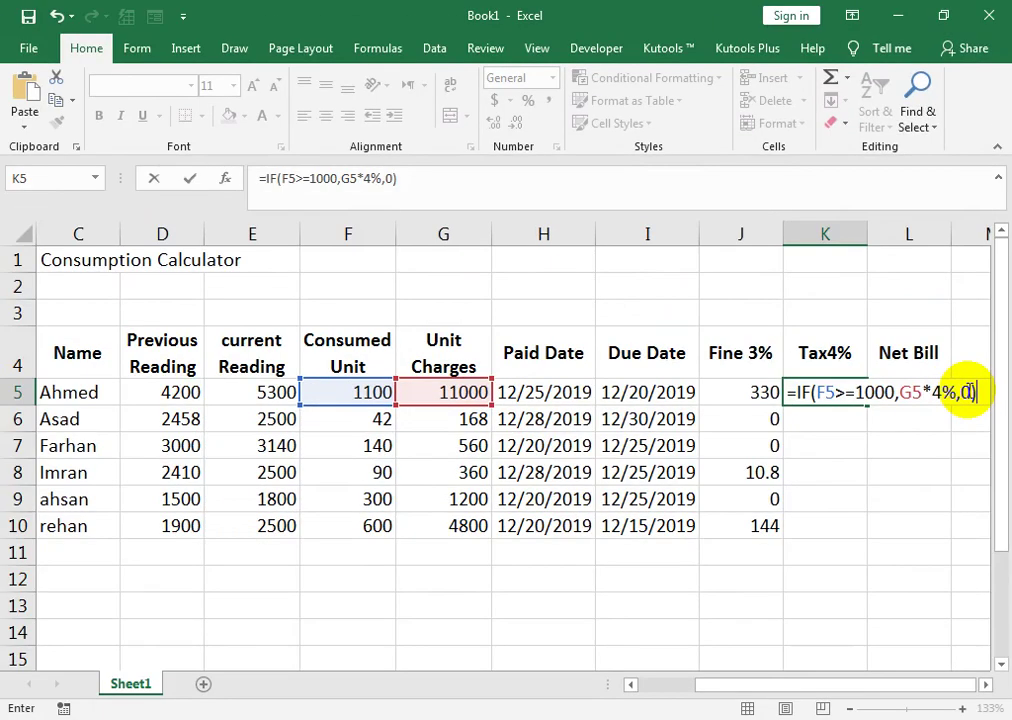
key(Return)
click(836, 389)
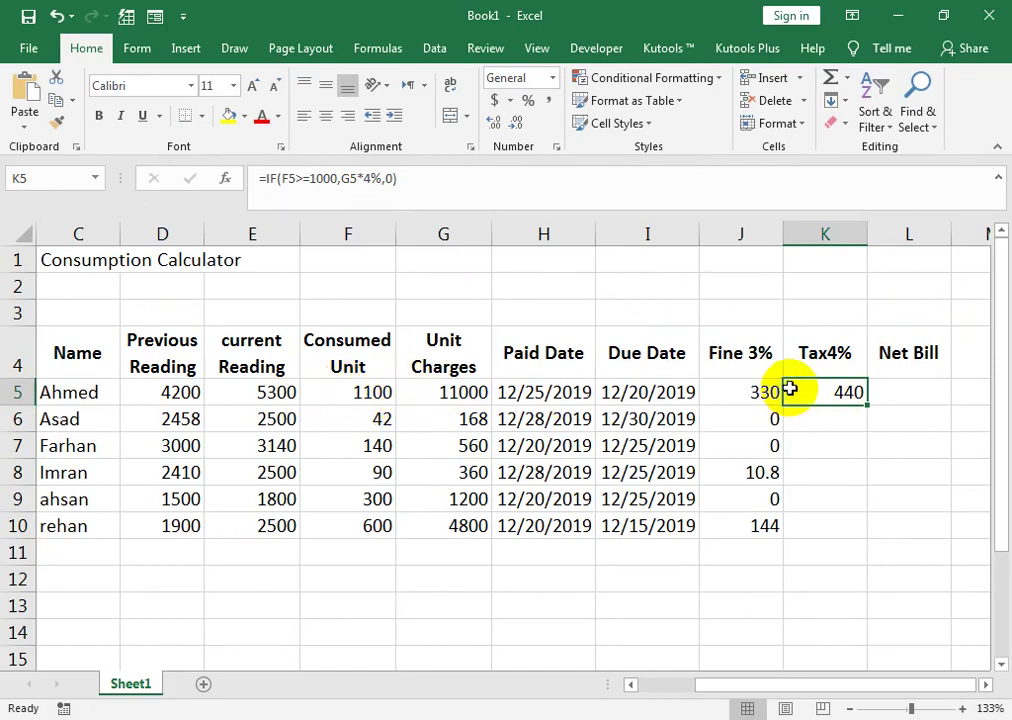
Fill the tax formula down through K10 and inspect row 9's charges and units.
drag(866, 404, 857, 536)
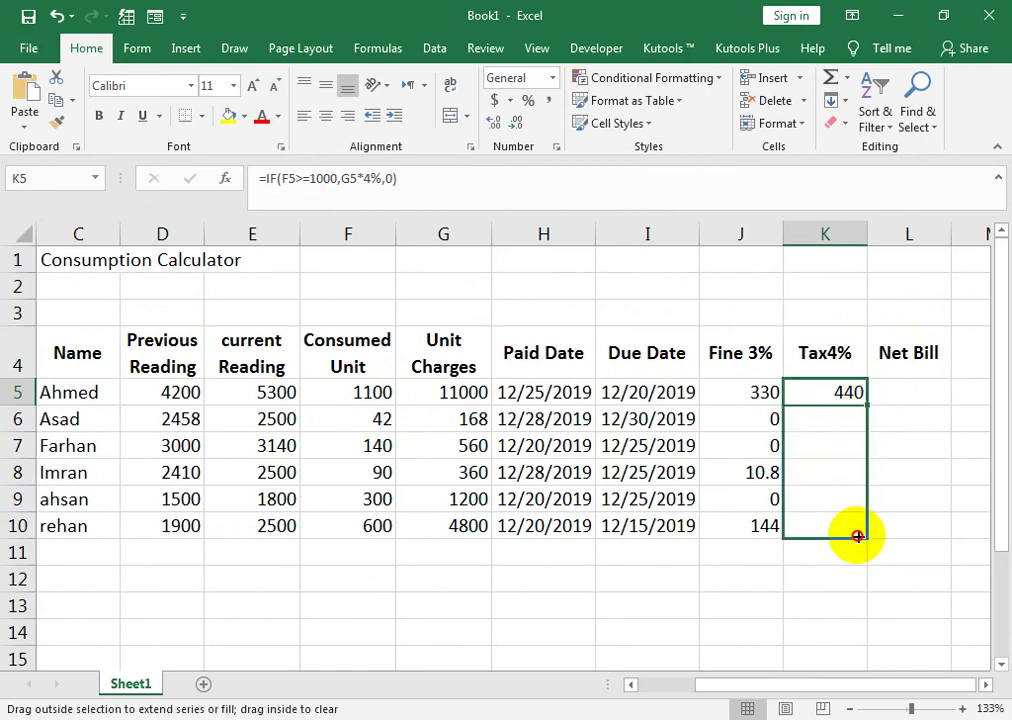
drag(857, 536, 857, 536)
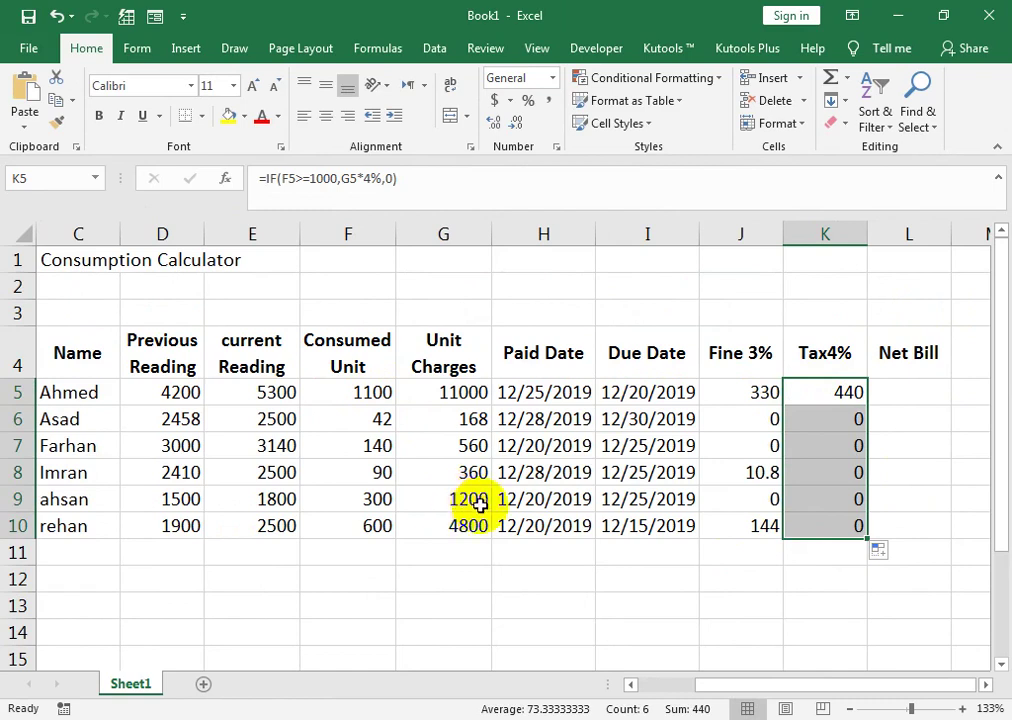
click(457, 500)
click(365, 497)
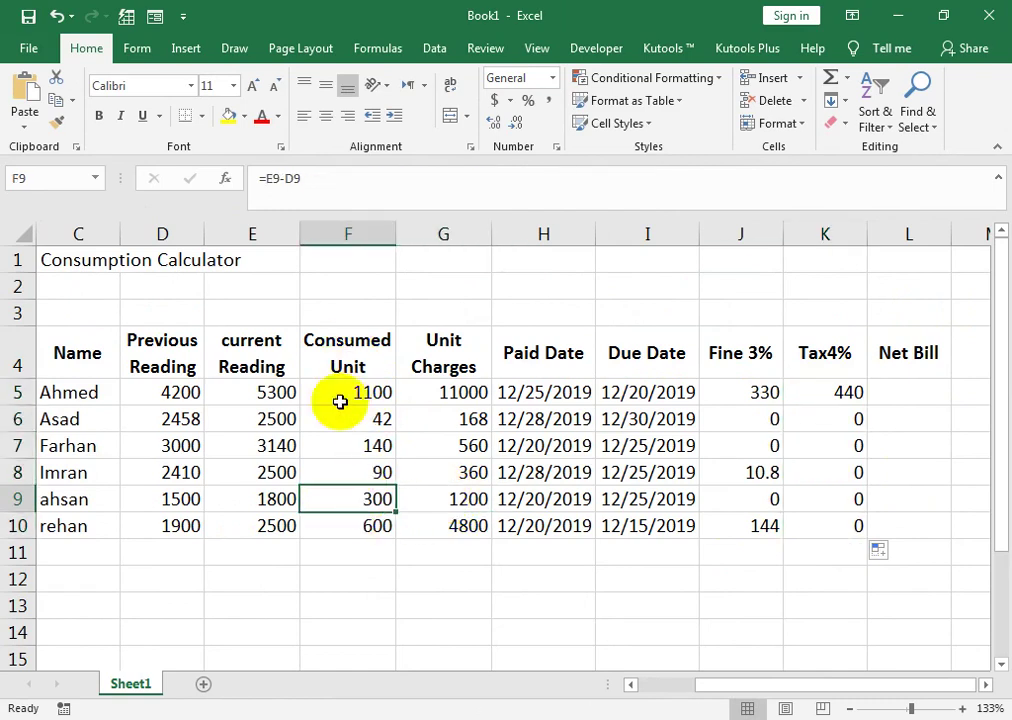
Change E9's current reading to 3000, giving 1500 units, 15000 charges and 600 tax.
click(274, 502)
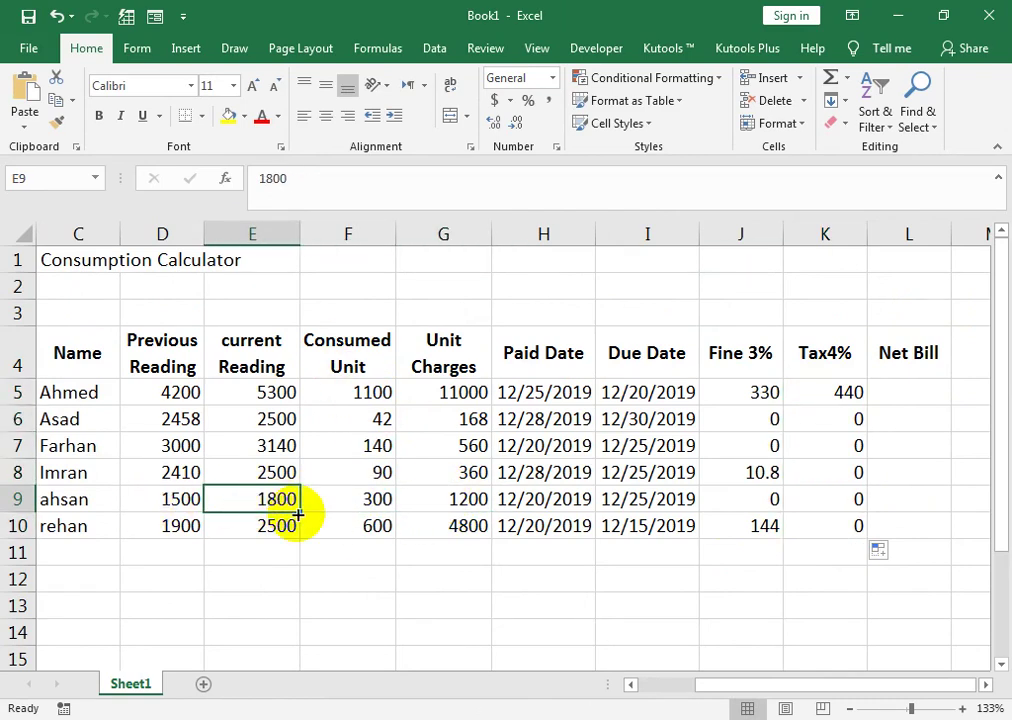
text(30)
key(Return)
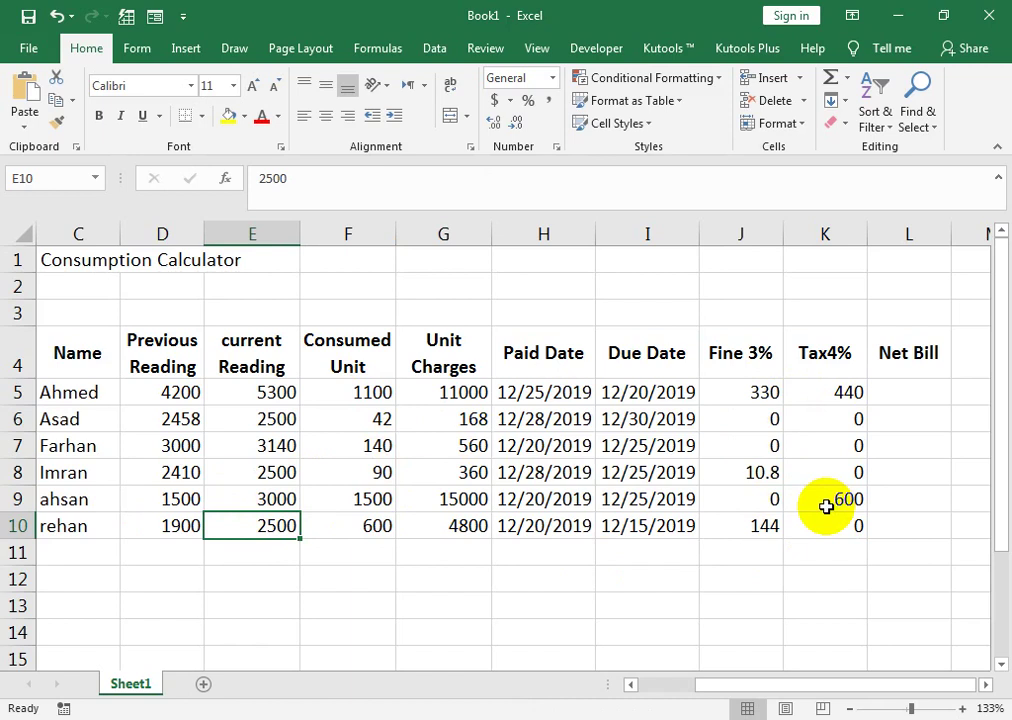
drag(745, 398, 797, 535)
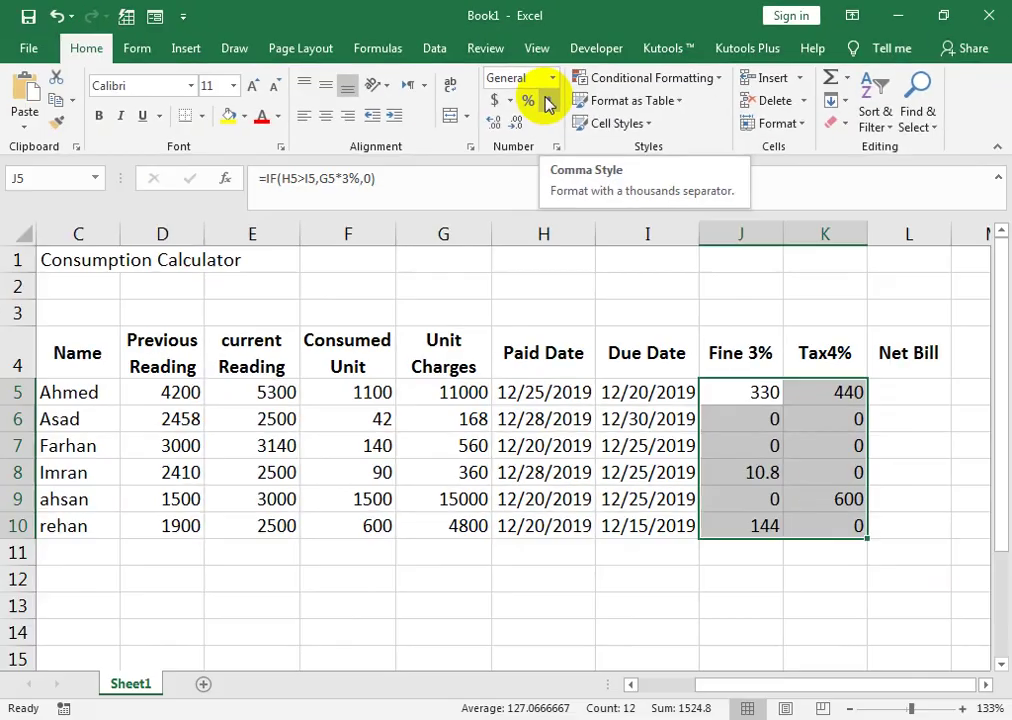
Apply Comma Style to the fine and tax values in J5:K10, showing dashes for zeros.
click(549, 100)
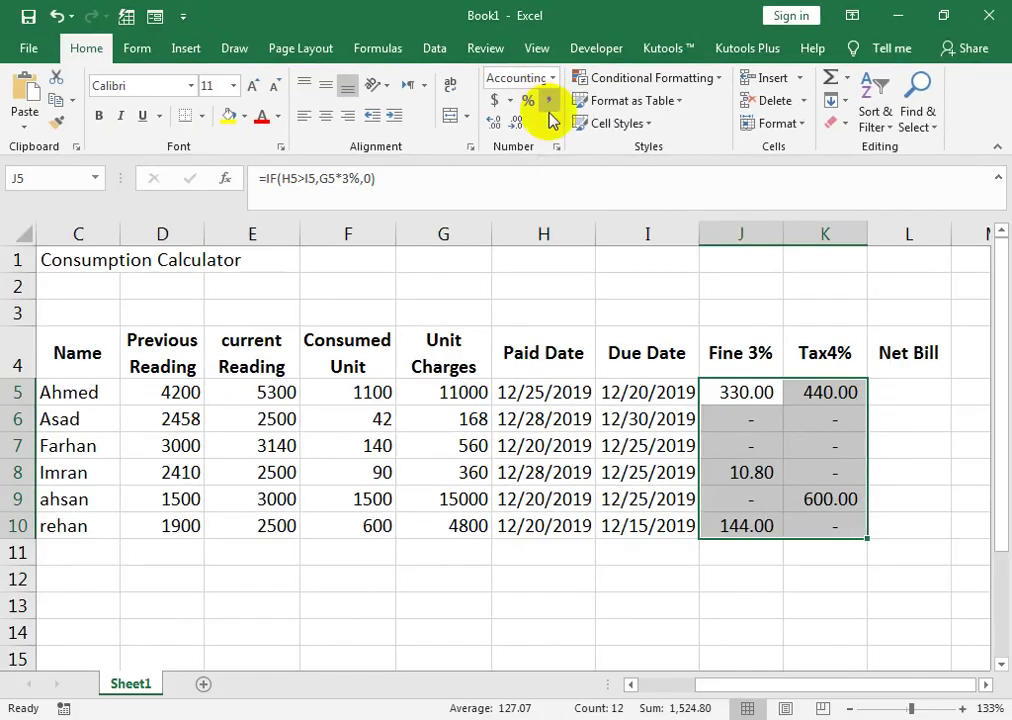
click(766, 470)
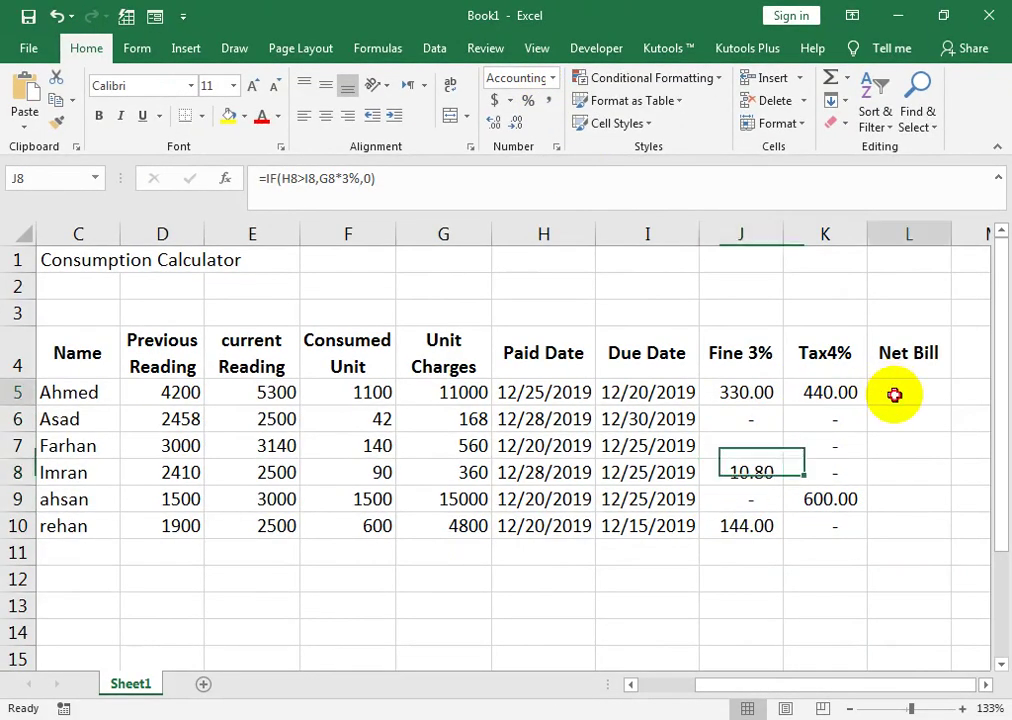
click(895, 395)
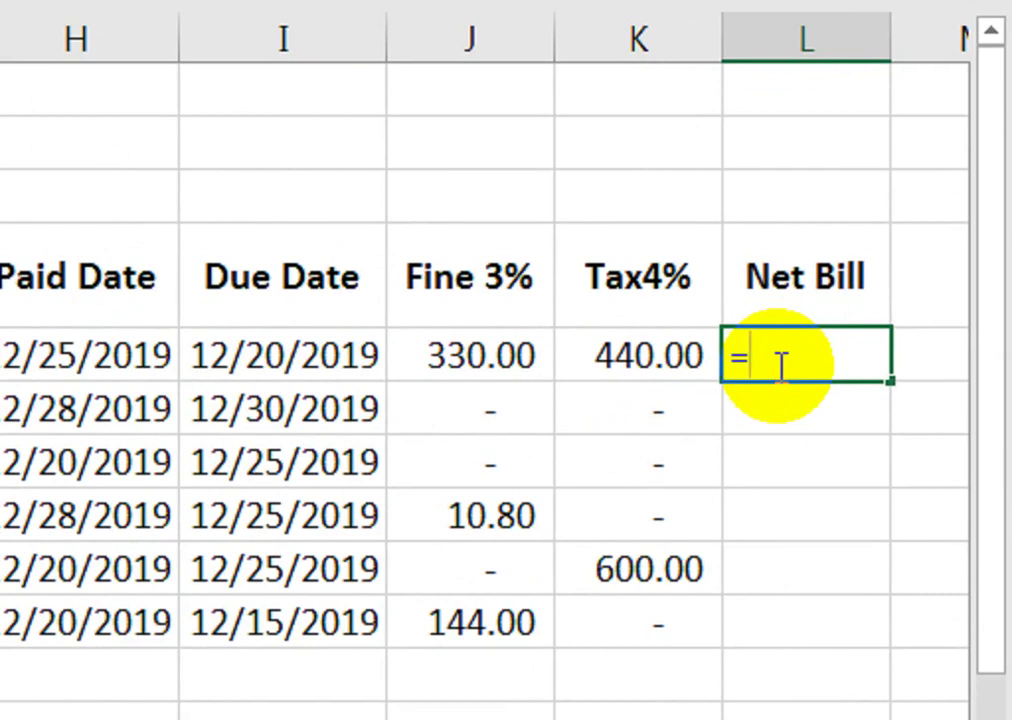
text(=)
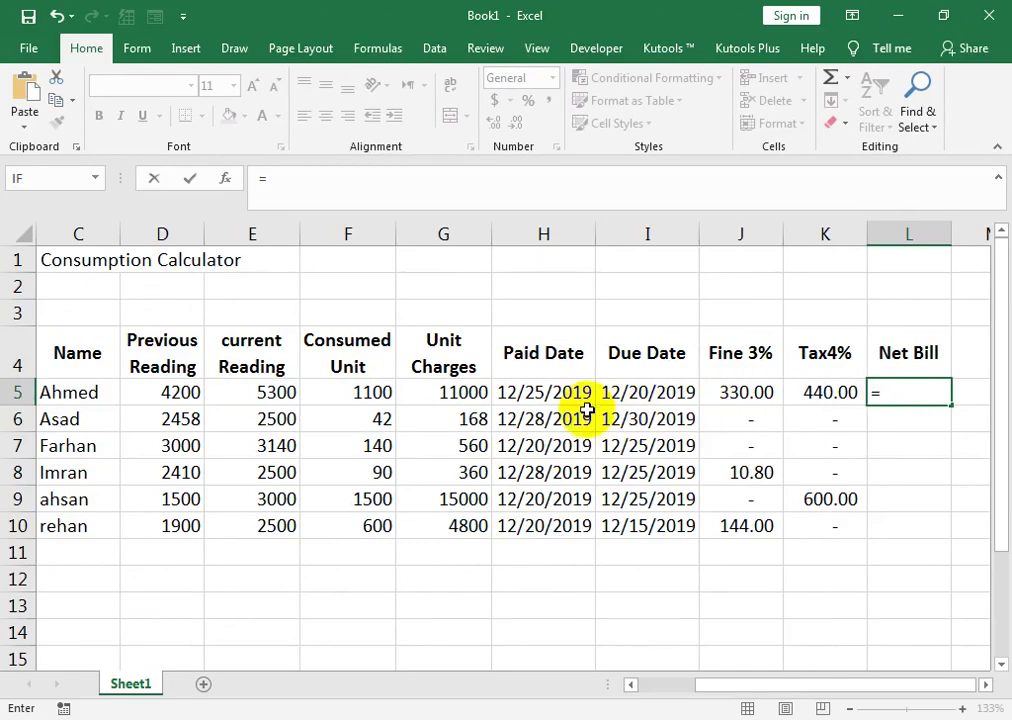
Build the Net Bill formula =G5+J5+K5 in L5, giving 11,770.00.
click(457, 394)
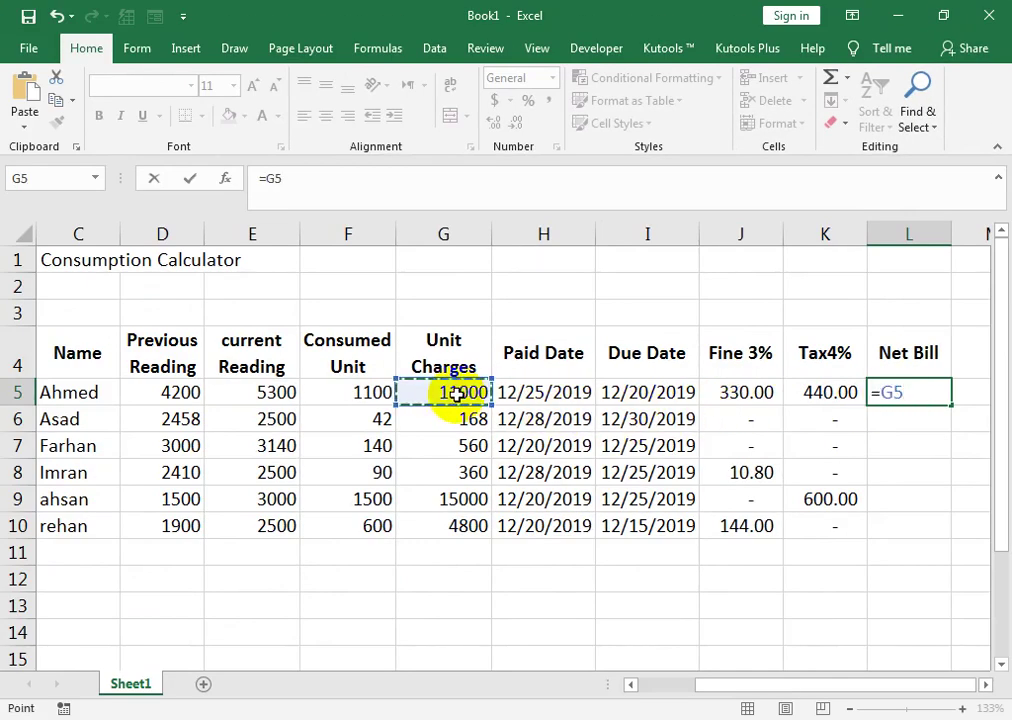
click(768, 400)
click(838, 392)
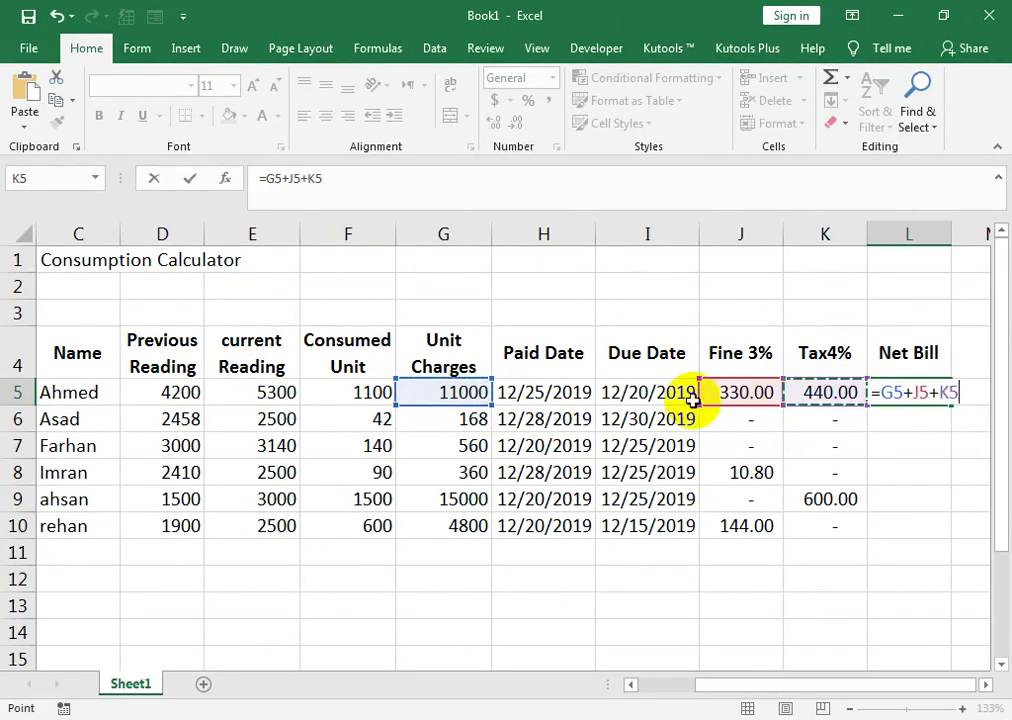
key(Return)
Copy the Net Bill formula down L5:L10, ending with 4,944.00 in L10.
click(900, 392)
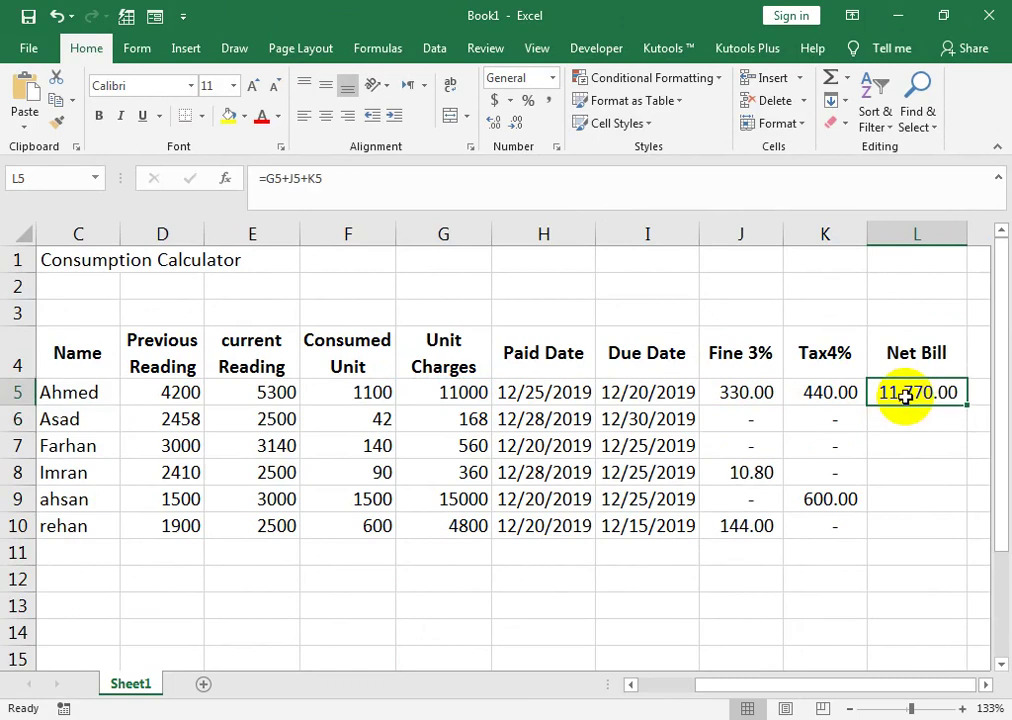
drag(965, 405, 961, 503)
click(960, 523)
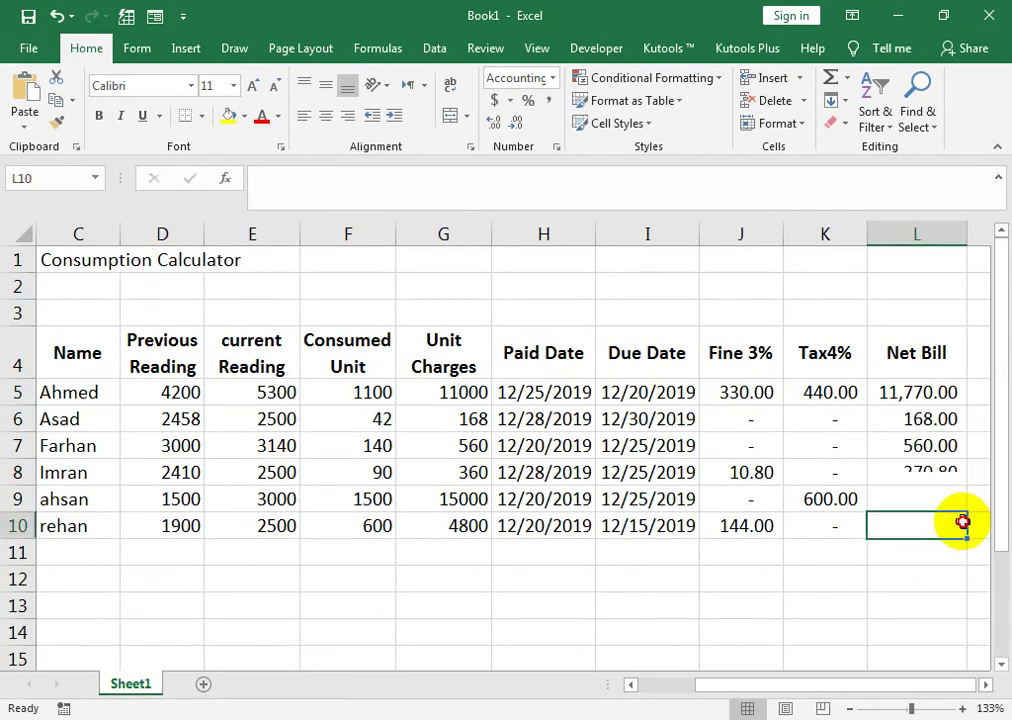
click(931, 397)
key(ctrl+shift+Down)
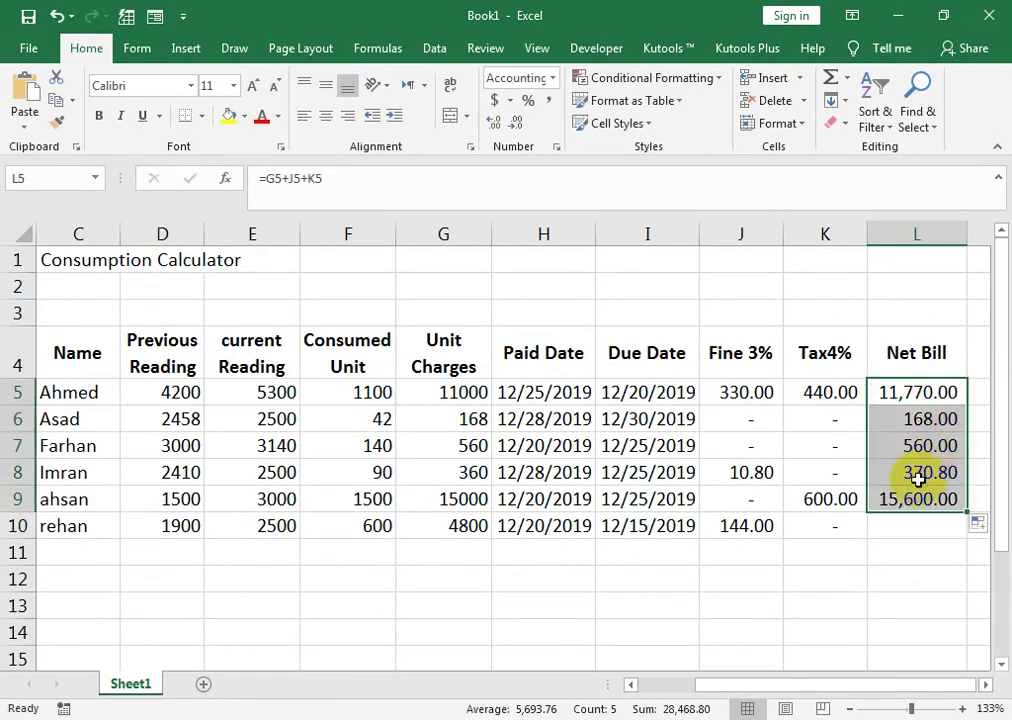
drag(968, 511, 970, 535)
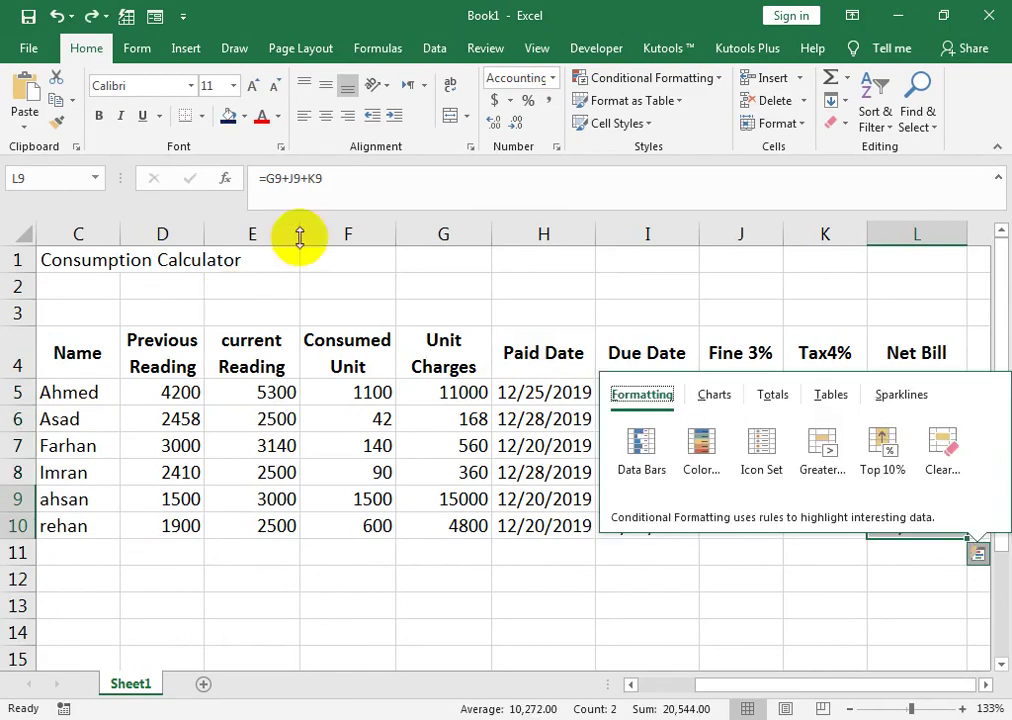
Merge and centre the title across A1:L3 and make it bold 18 pt.
click(57, 252)
drag(930, 260, 183, 330)
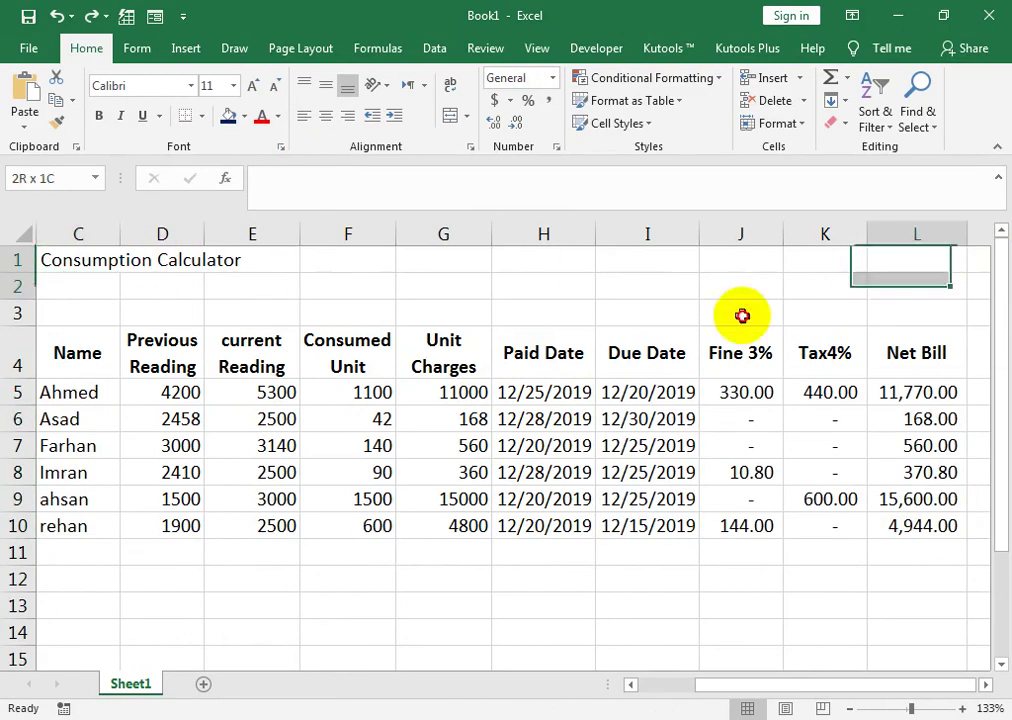
click(450, 115)
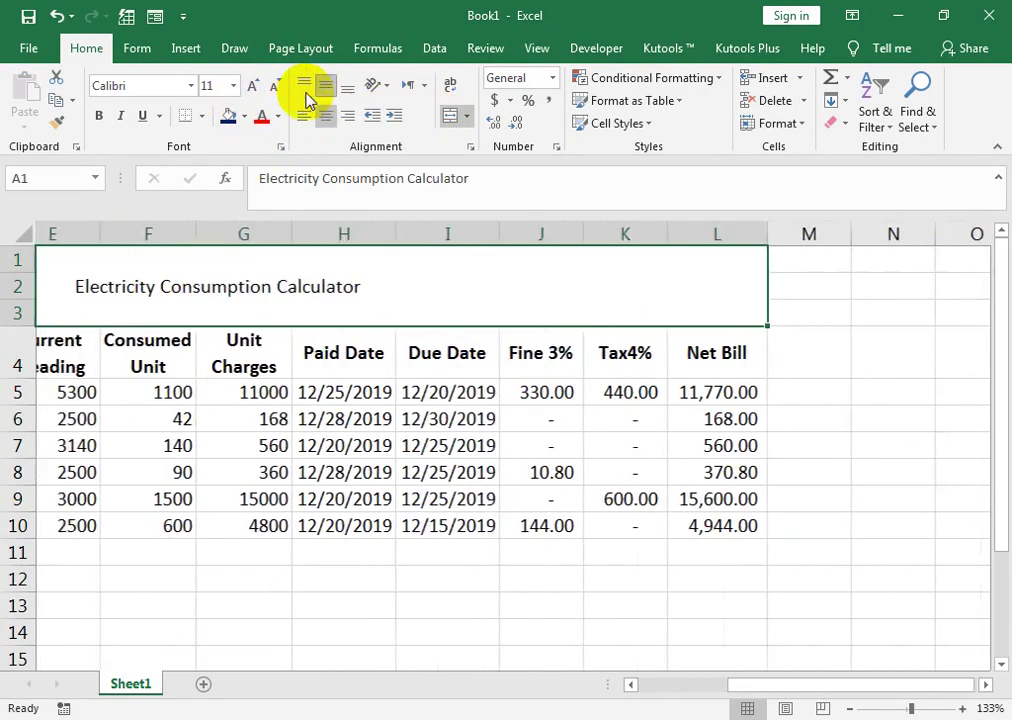
click(255, 86)
click(256, 87)
click(256, 87)
click(256, 87)
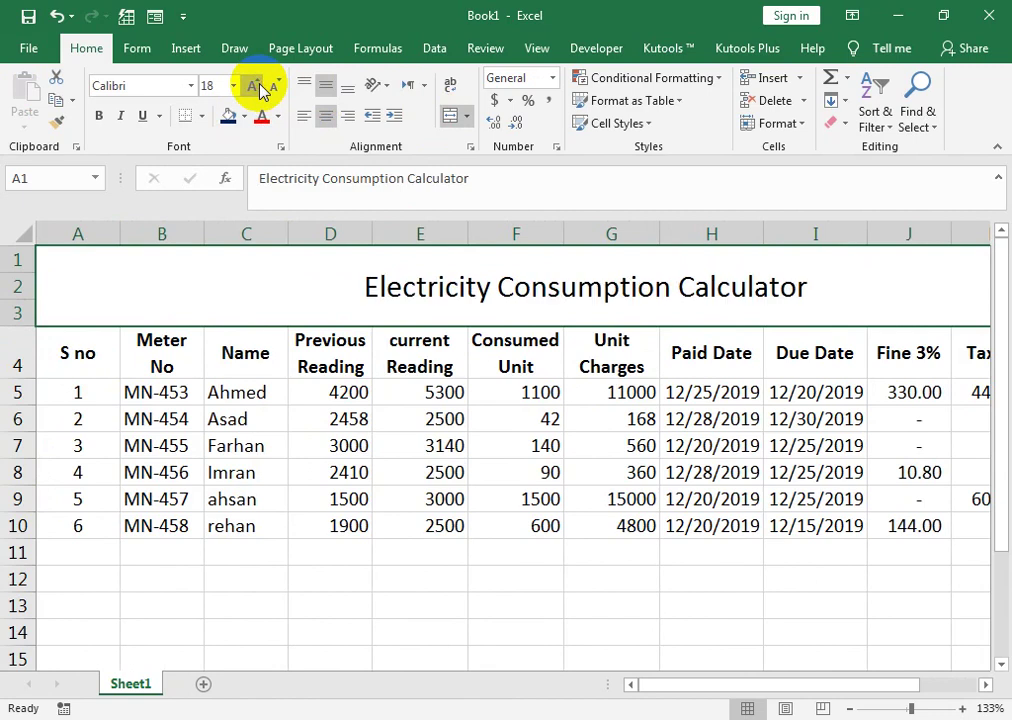
click(99, 116)
Give the row-4 column headers A4:K4 a light-blue fill.
mouse_move(50, 355)
mouse_down()
mouse_move(868, 365)
mouse_move(962, 354)
mouse_up()
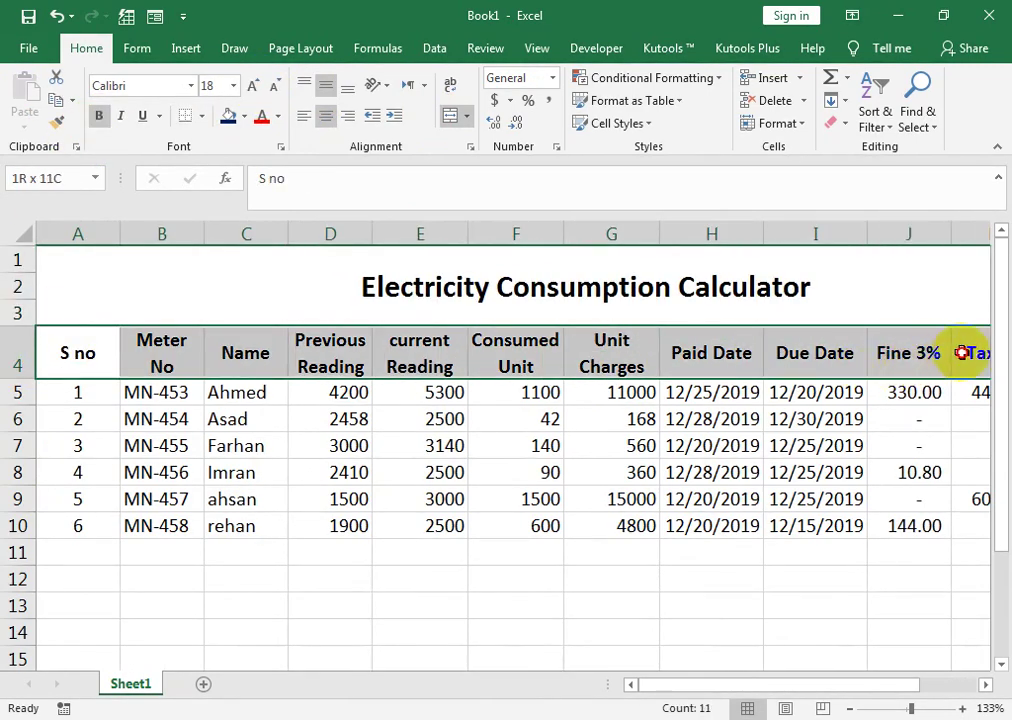
click(142, 116)
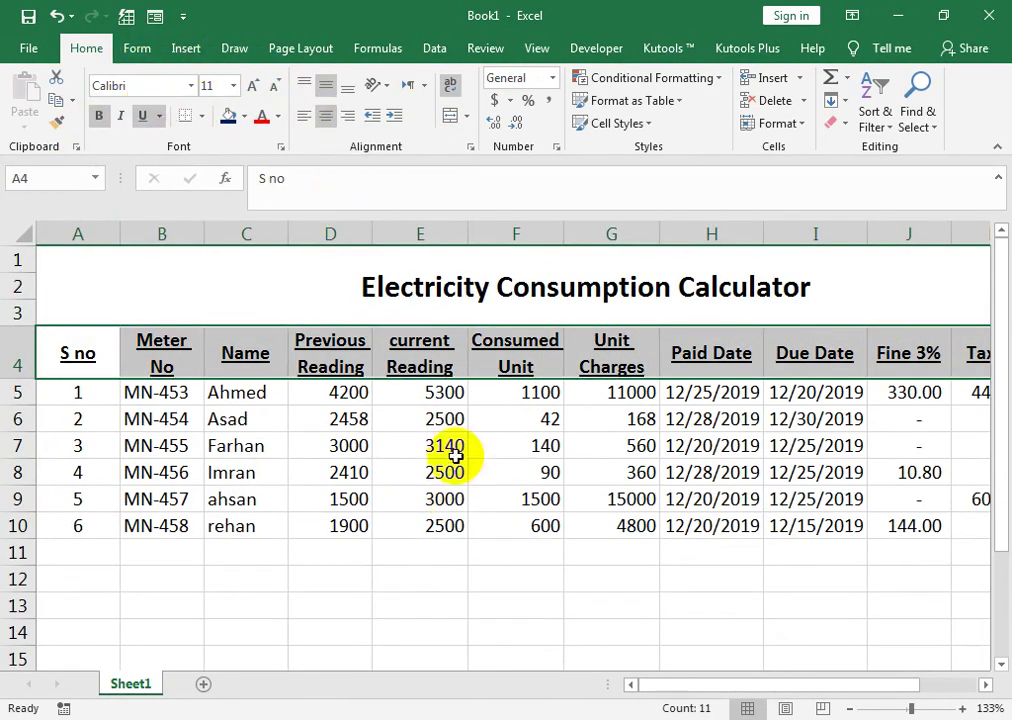
click(143, 116)
click(244, 117)
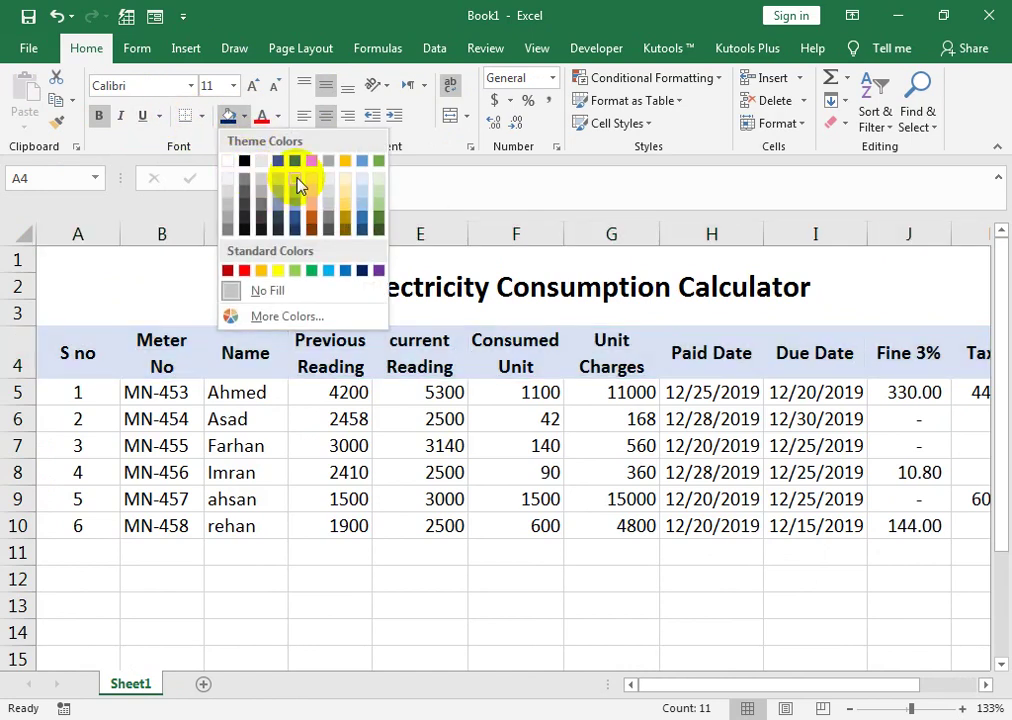
click(298, 183)
click(418, 418)
drag(78, 392, 962, 525)
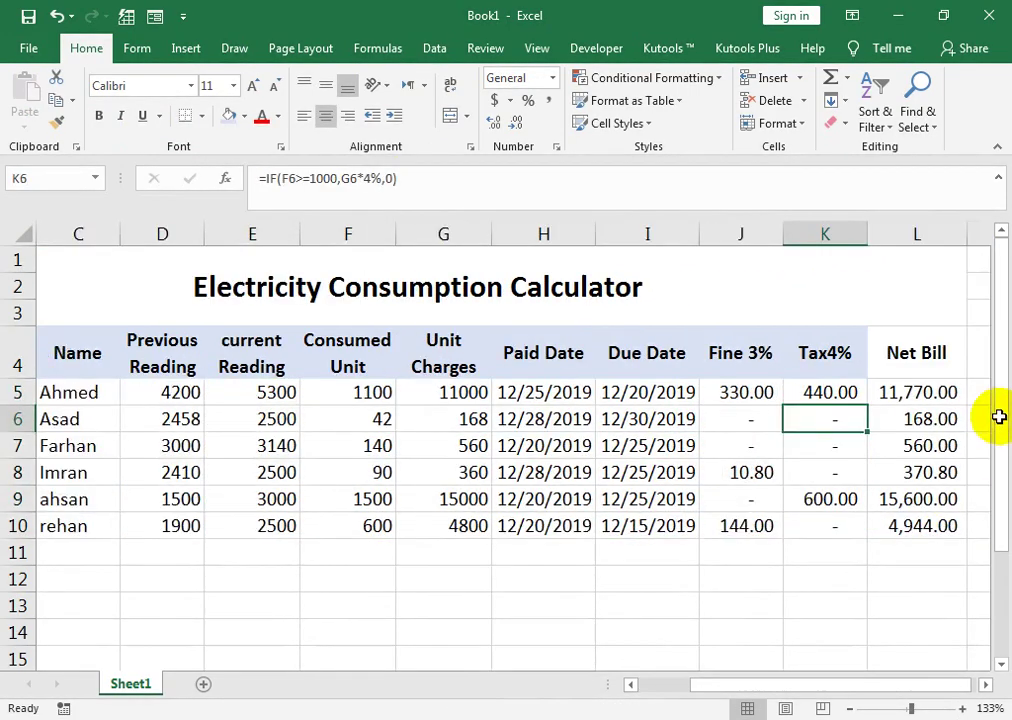
Fill the Fine 3%, Tax4% and Net Bill headers (J4:L4) with light blue.
drag(969, 419, 832, 419)
drag(832, 353, 656, 353)
click(229, 116)
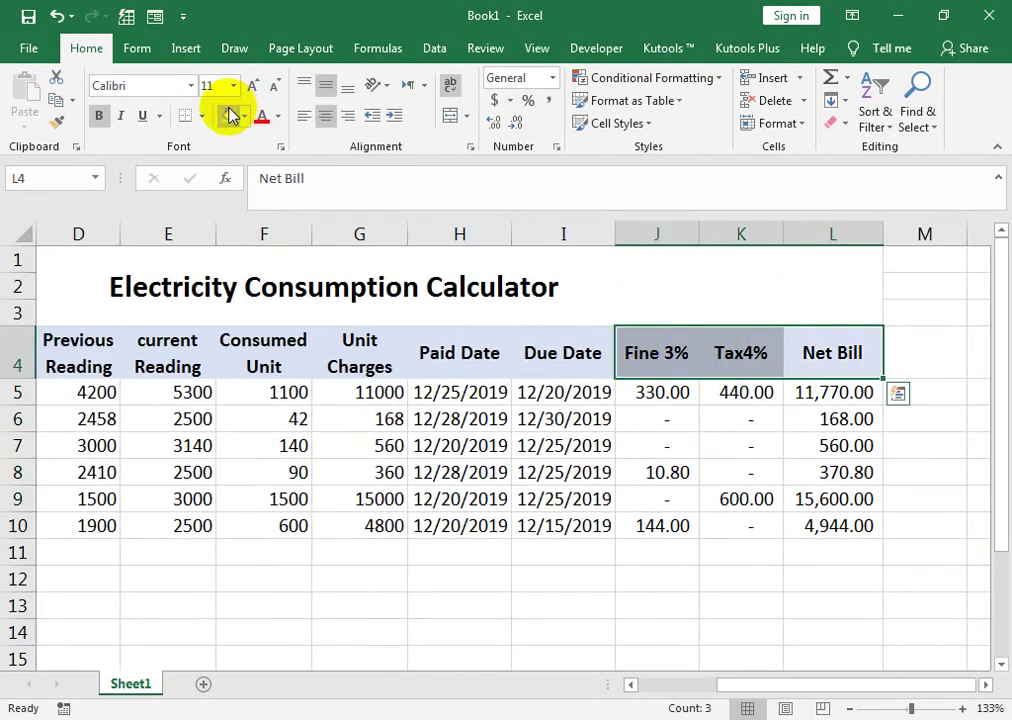
click(806, 525)
Apply All Borders to the data rows A5:L10.
drag(3, 530, 15, 527)
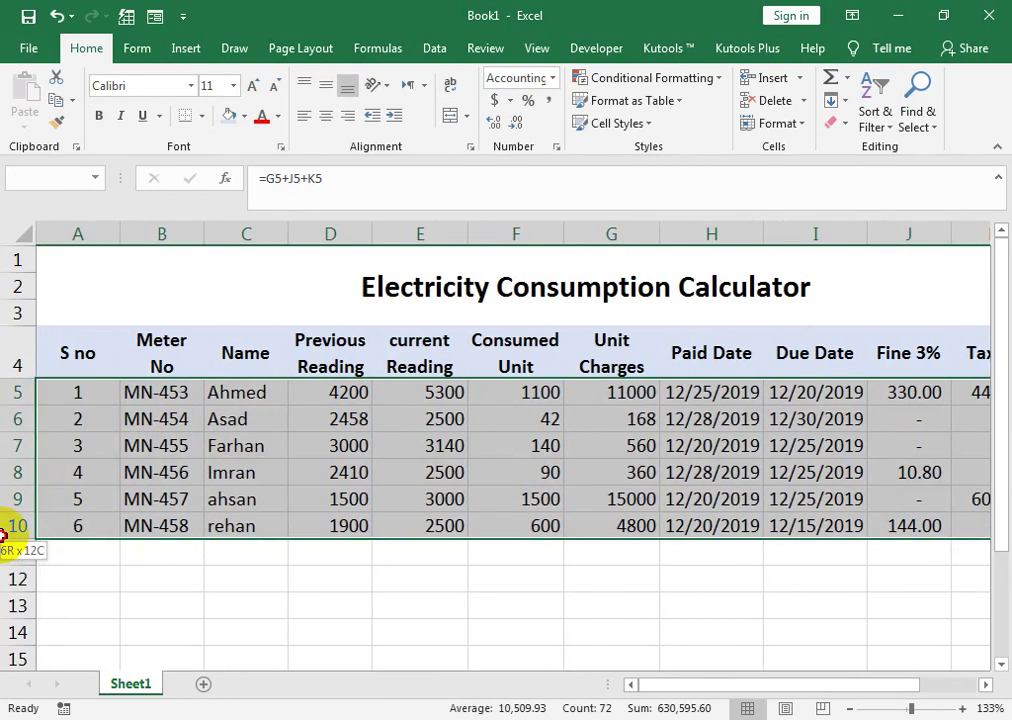
click(201, 116)
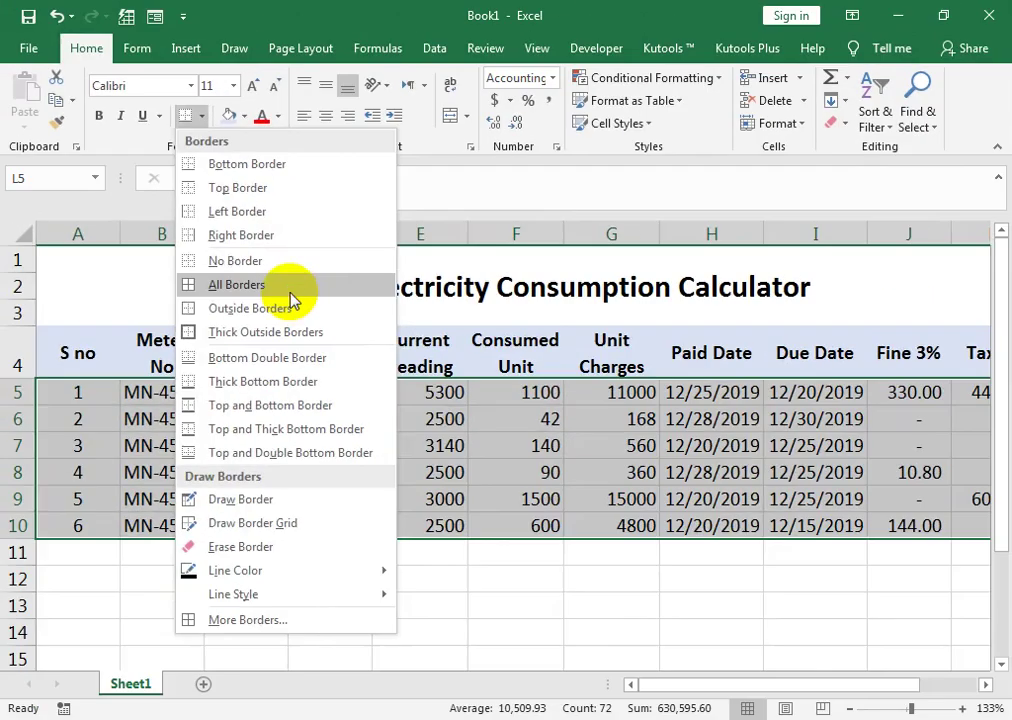
click(505, 352)
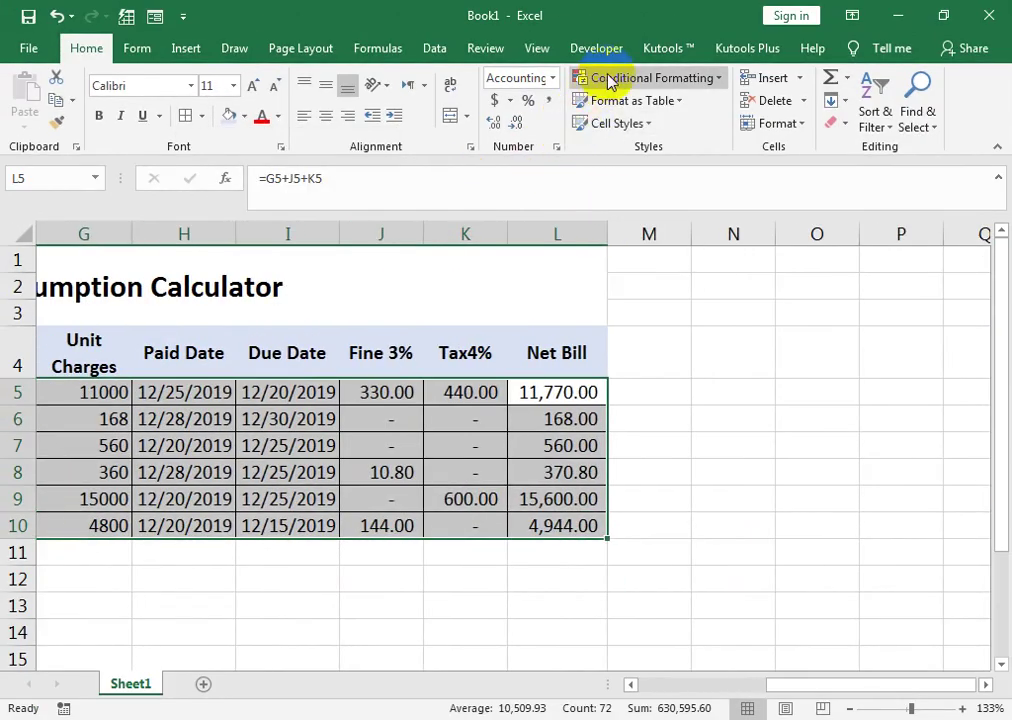
click(612, 78)
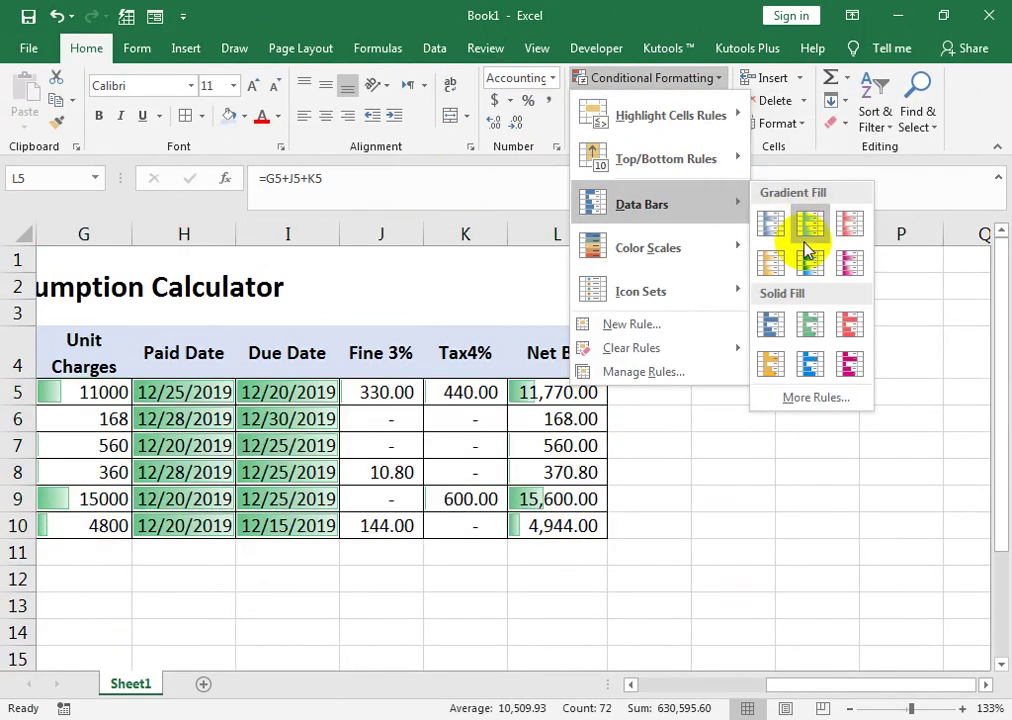
mouse_move(648, 247)
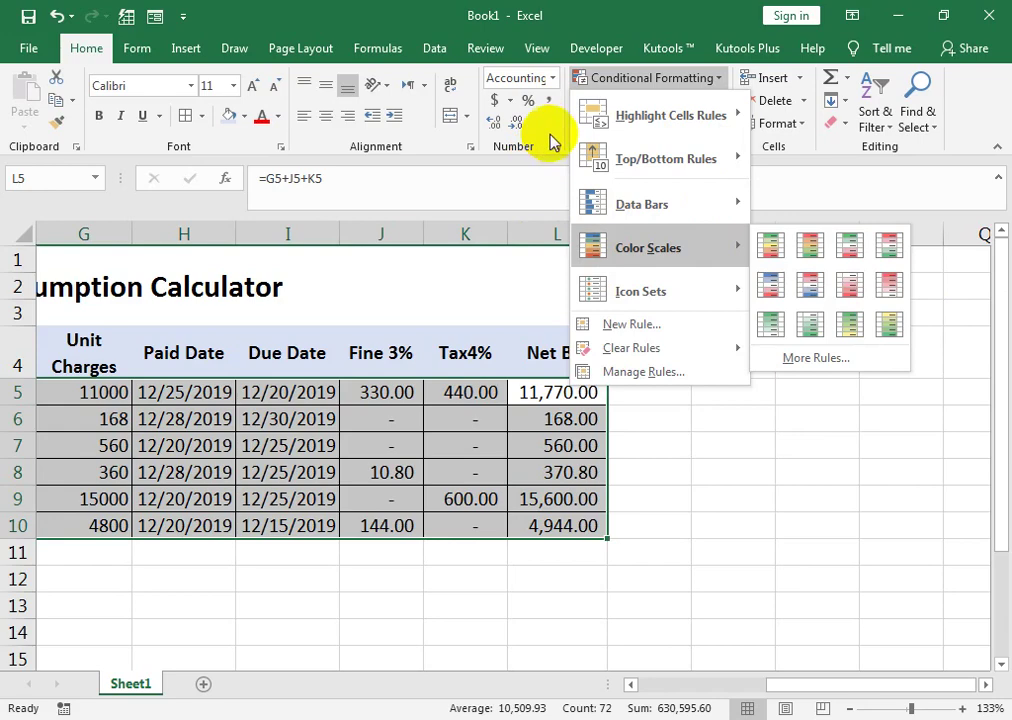
Preview the Format as Table styles, then apply the green Good cell style to the selected range.
click(655, 103)
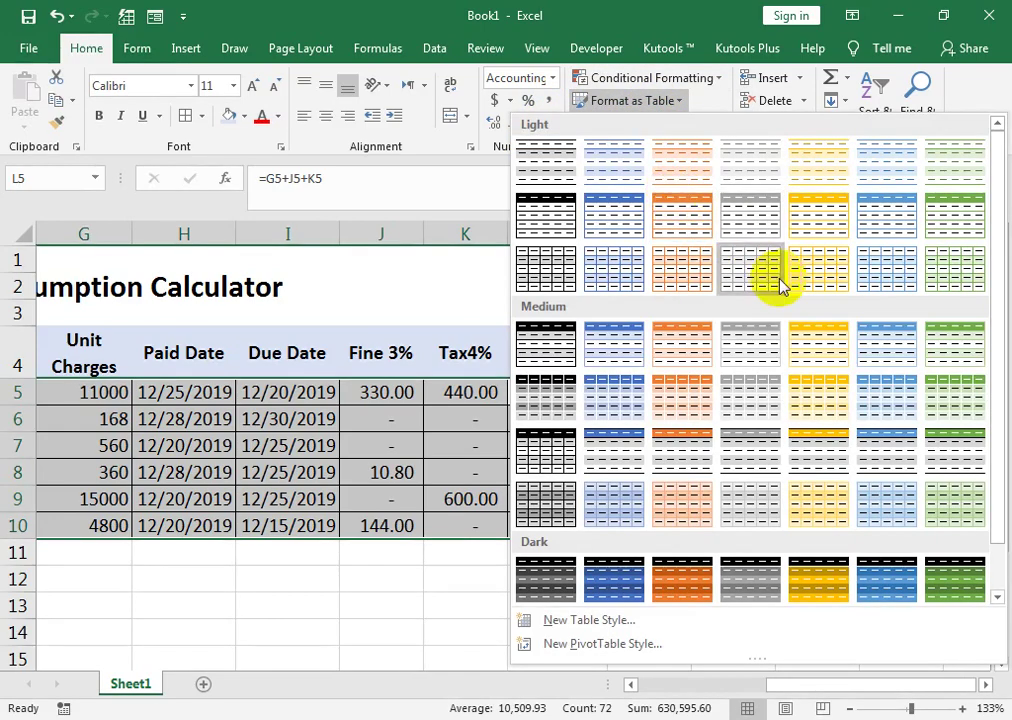
click(398, 145)
click(617, 123)
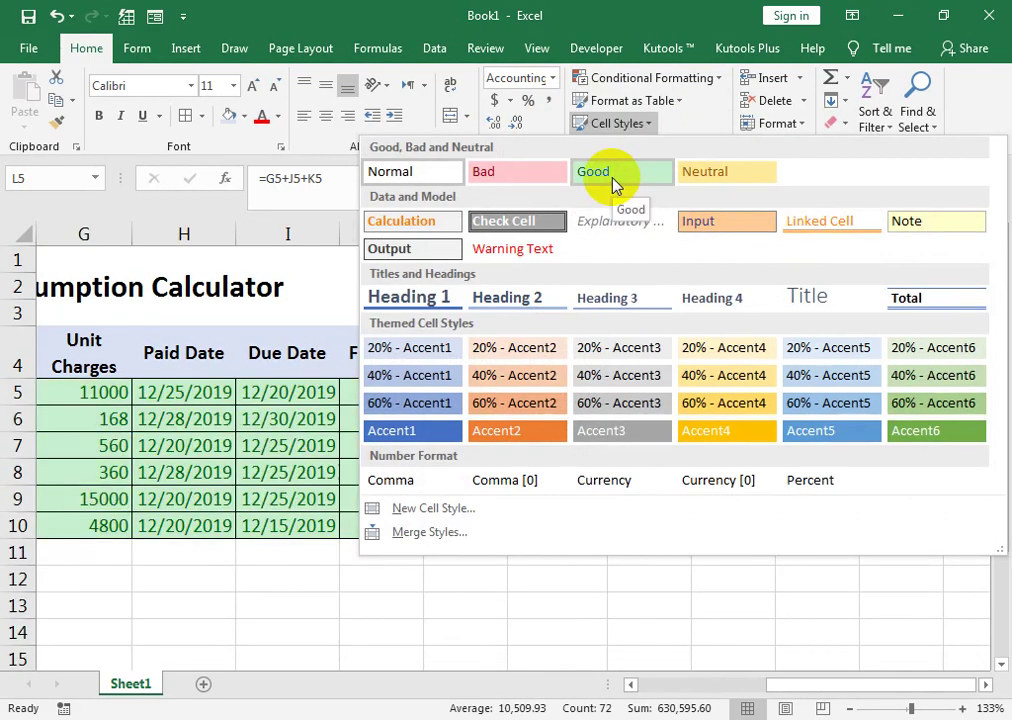
click(615, 185)
click(465, 356)
mouse_move(818, 686)
mouse_down()
mouse_move(712, 690)
mouse_move(691, 673)
mouse_up()
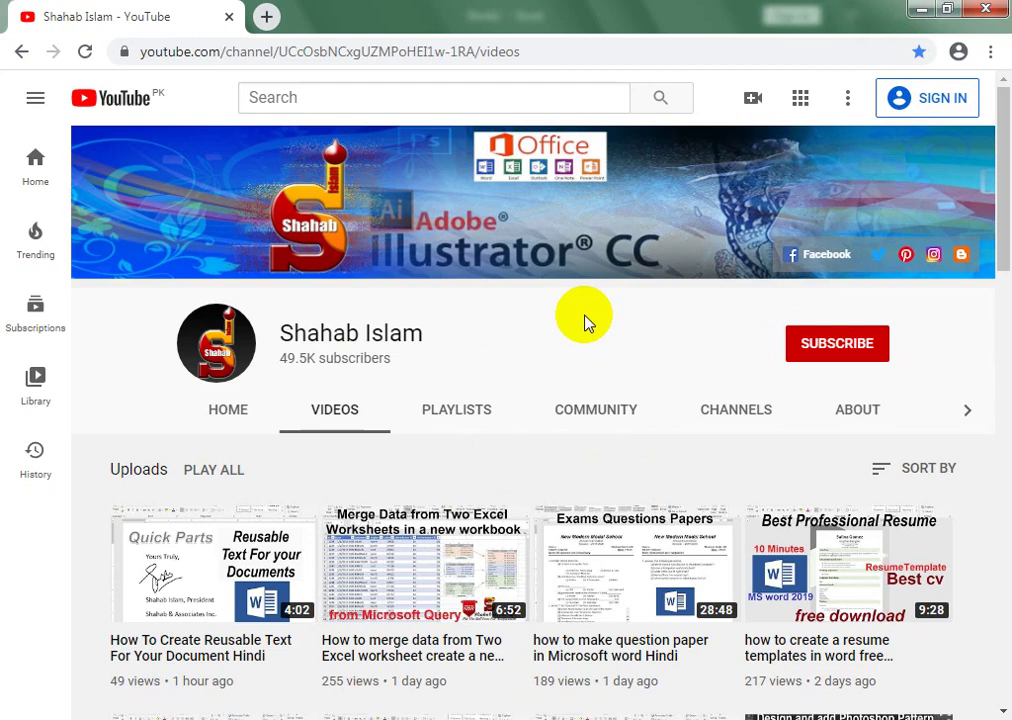
Open the Learn Excel blog's Excel File Download page in a new tab, scroll its list, then return to YouTube.
click(968, 266)
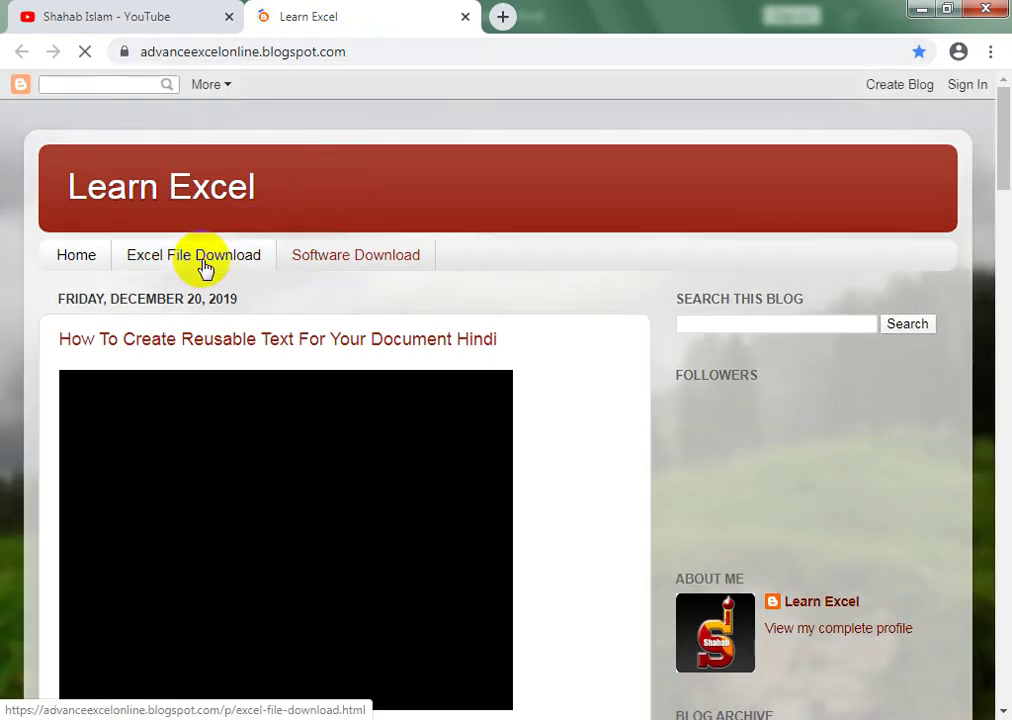
click(203, 264)
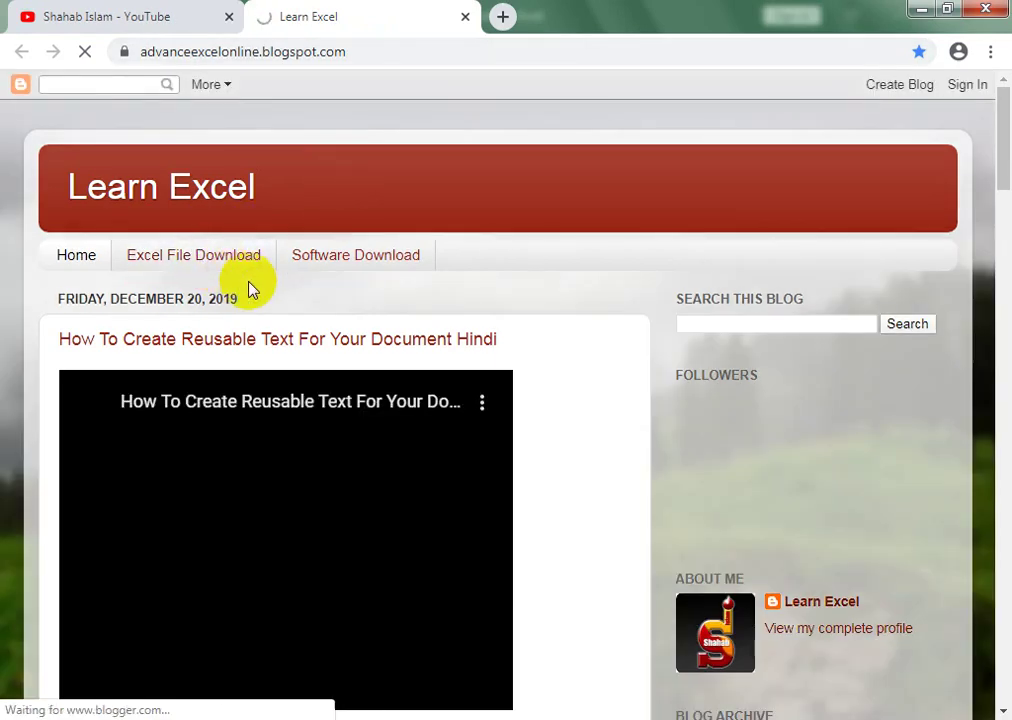
scroll(181, 515, down, 1)
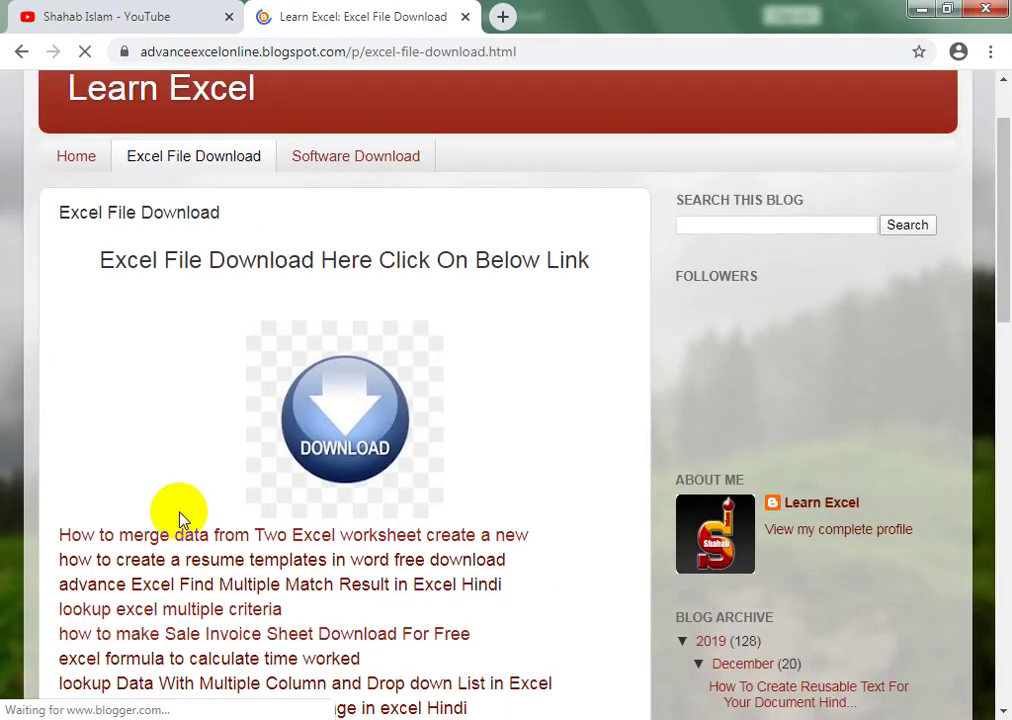
scroll(181, 515, down, 1)
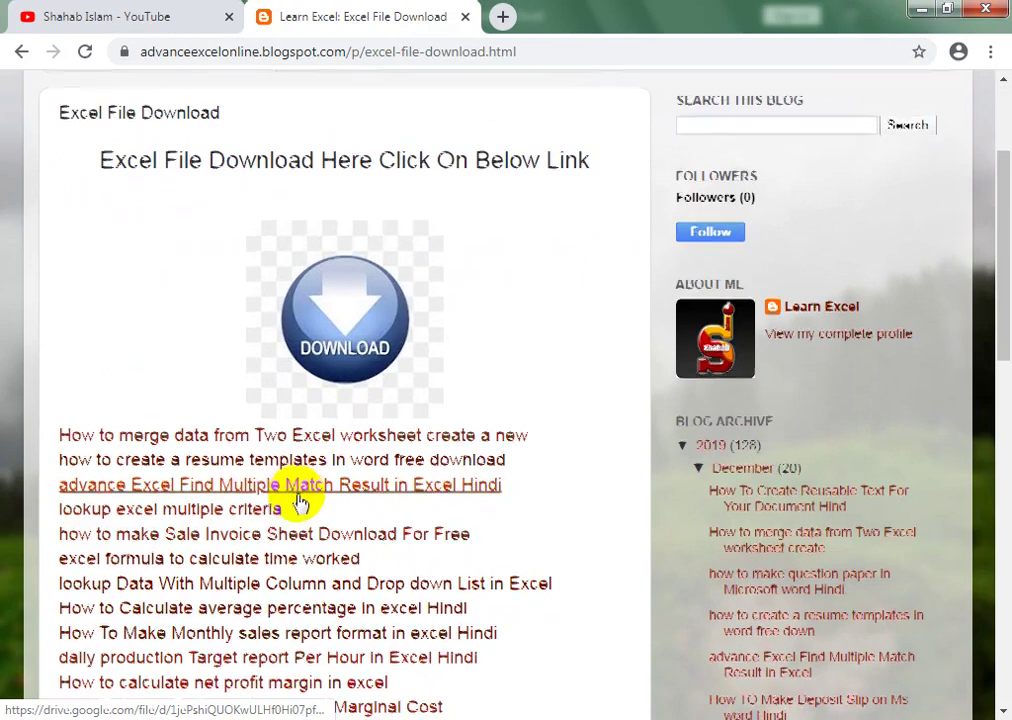
scroll(289, 502, down, 1)
scroll(295, 490, down, 1)
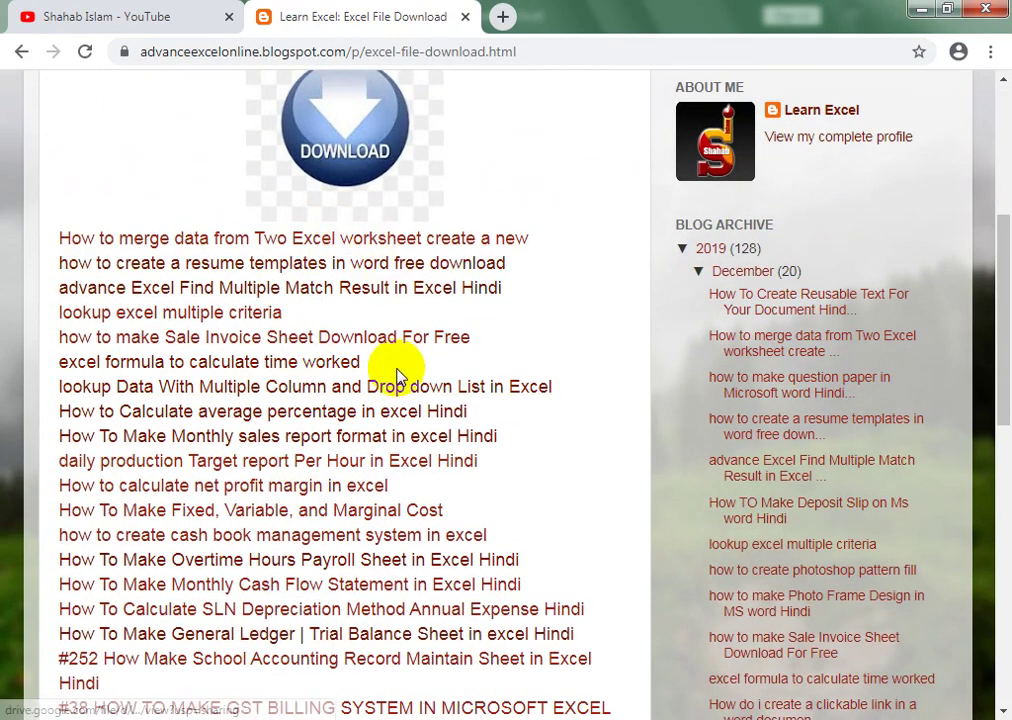
click(168, 20)
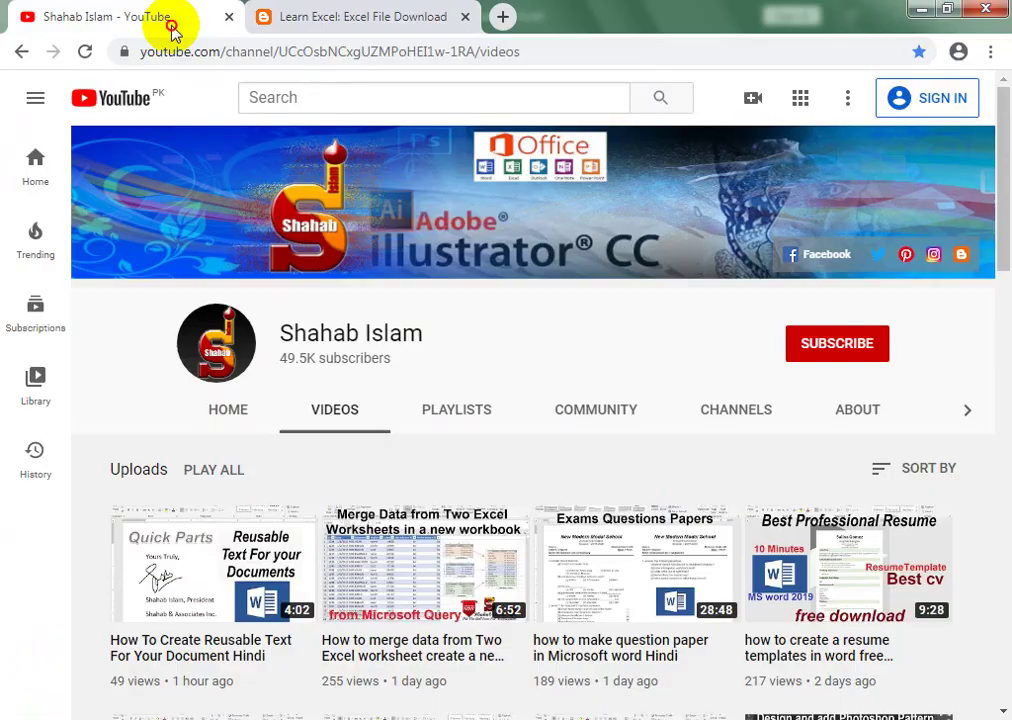